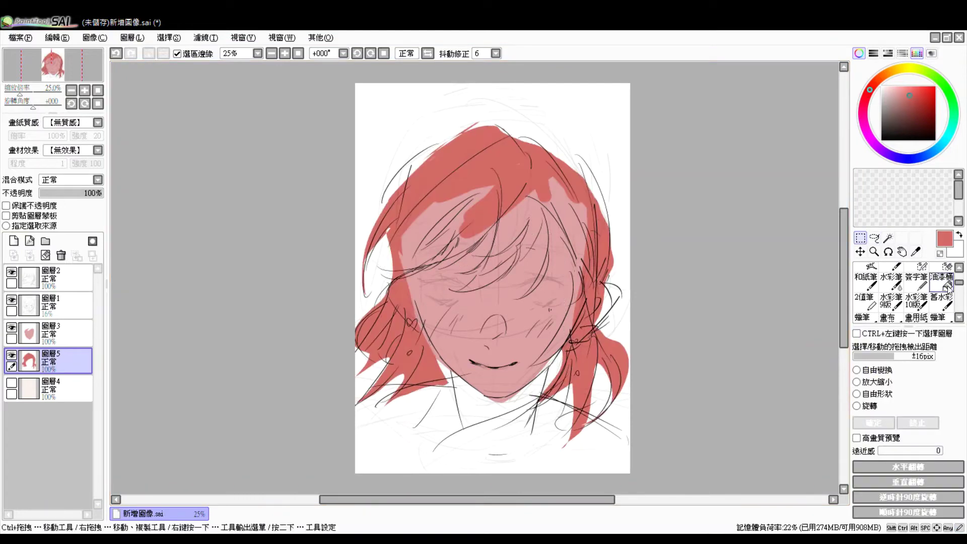
Fill in the missing hair area beside the crown, and recolour the hair greyish pink and the face pink with Hue/Saturation.
{"action": "left_click", "coordinate": [874, 238]}
{"action": "mouse_move", "coordinate": [579, 281]}
{"action": "left_mouse_down"}
{"action": "mouse_move", "coordinate": [603, 187]}
{"action": "mouse_move", "coordinate": [608, 283]}
{"action": "left_mouse_up"}
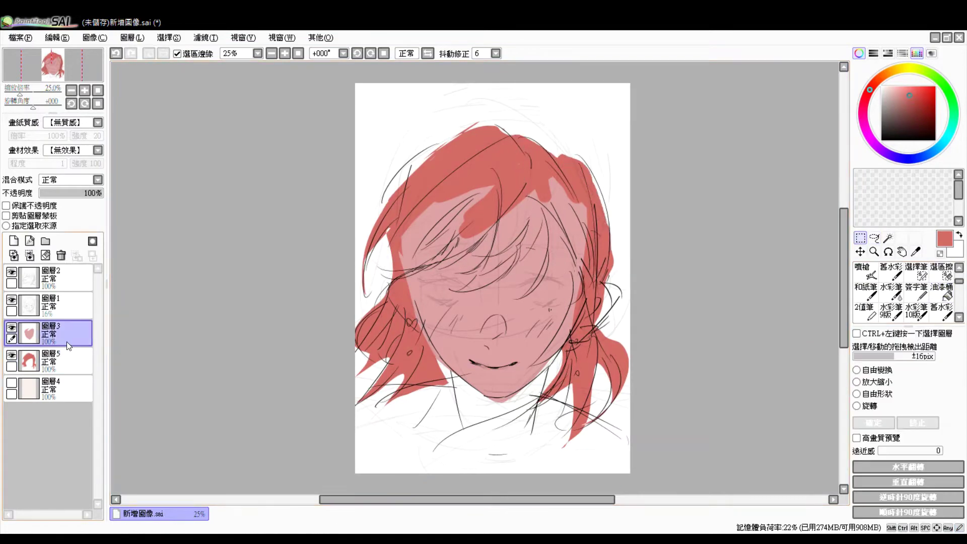
{"action": "key", "text": "ctrl+u"}
{"action": "mouse_move", "coordinate": [174, 210]}
{"action": "left_mouse_down"}
{"action": "mouse_move", "coordinate": [261, 214]}
{"action": "mouse_move", "coordinate": [223, 249]}
{"action": "left_mouse_up"}
{"action": "key", "text": "Return"}
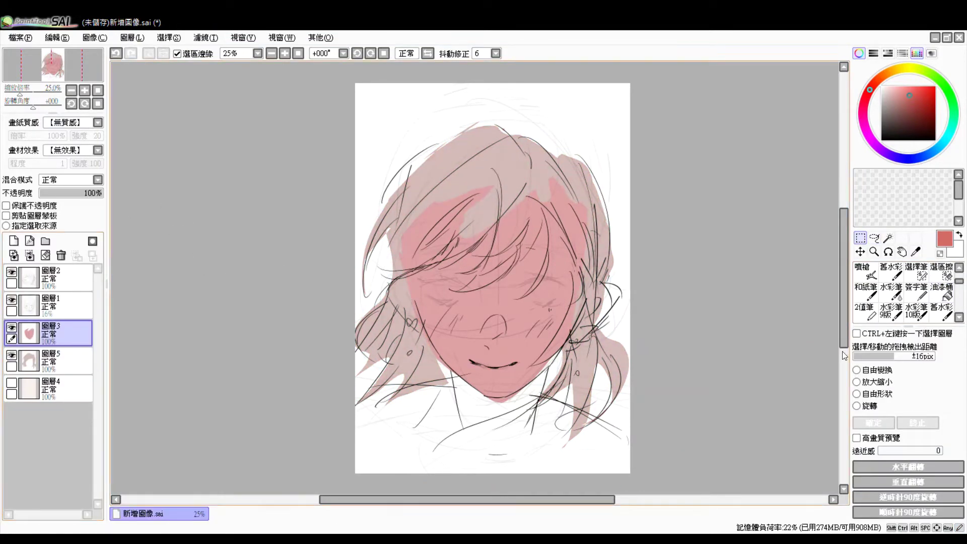
Fill the hair area behind the face on 圖層5, and block in the neck and shoulders with pink on 圖層3.
{"action": "left_click", "coordinate": [941, 292]}
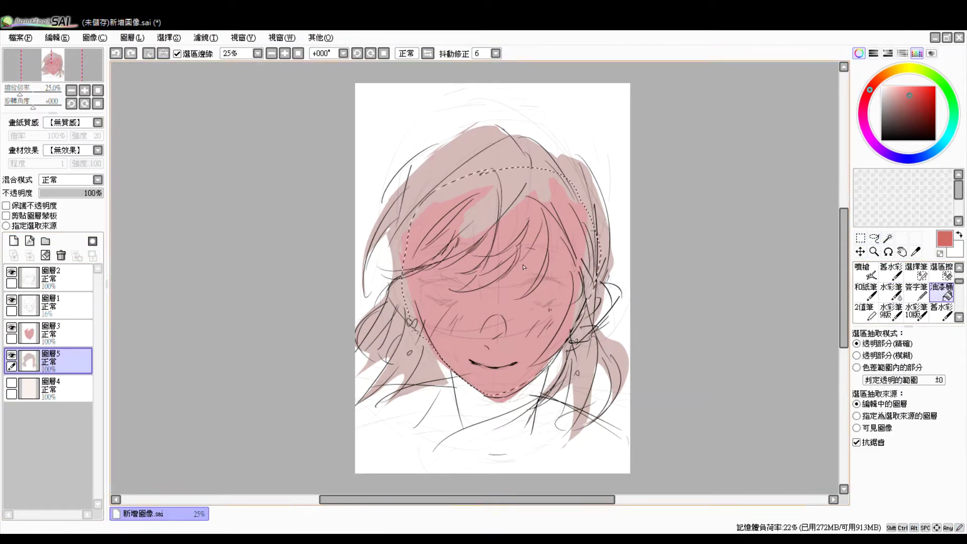
{"action": "left_click", "coordinate": [51, 333]}
{"action": "key", "text": "ctrl+d"}
{"action": "left_click", "coordinate": [861, 238]}
{"action": "key", "text": "n"}
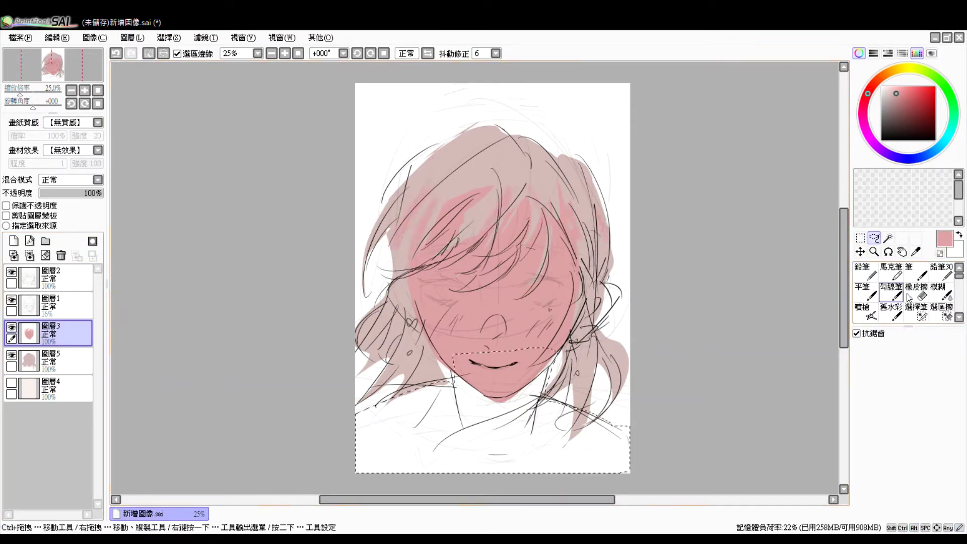
Group all the layers and enlarge the portrait until the hair reaches the canvas edges, leaving 圖層1 and 圖層4 hidden.
{"action": "left_click", "coordinate": [11, 382]}
{"action": "left_click", "coordinate": [50, 388]}
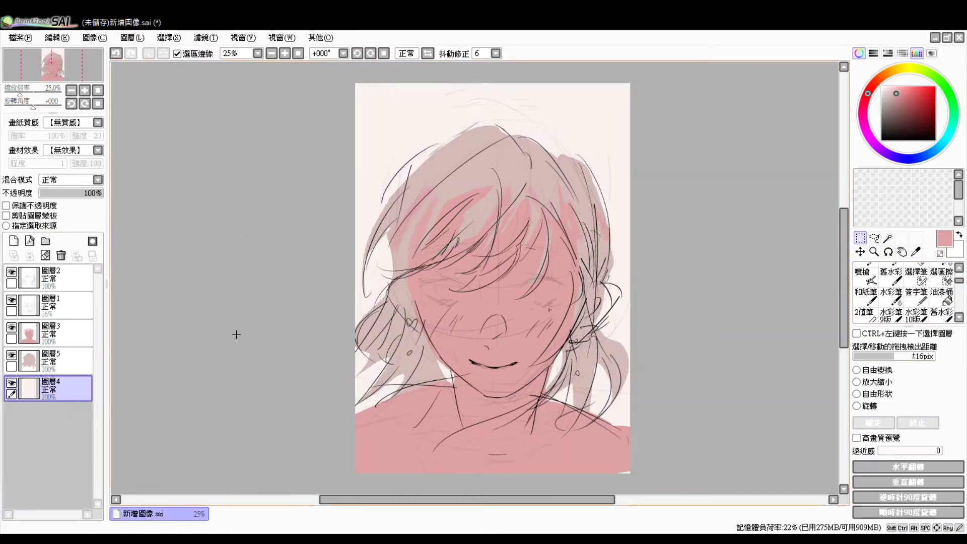
{"action": "key", "text": "ctrl+t"}
{"action": "left_click_drag", "start_coordinate": [553, 236], "coordinate": [569, 245]}
{"action": "key", "text": "Return"}
{"action": "left_click", "coordinate": [19, 327]}
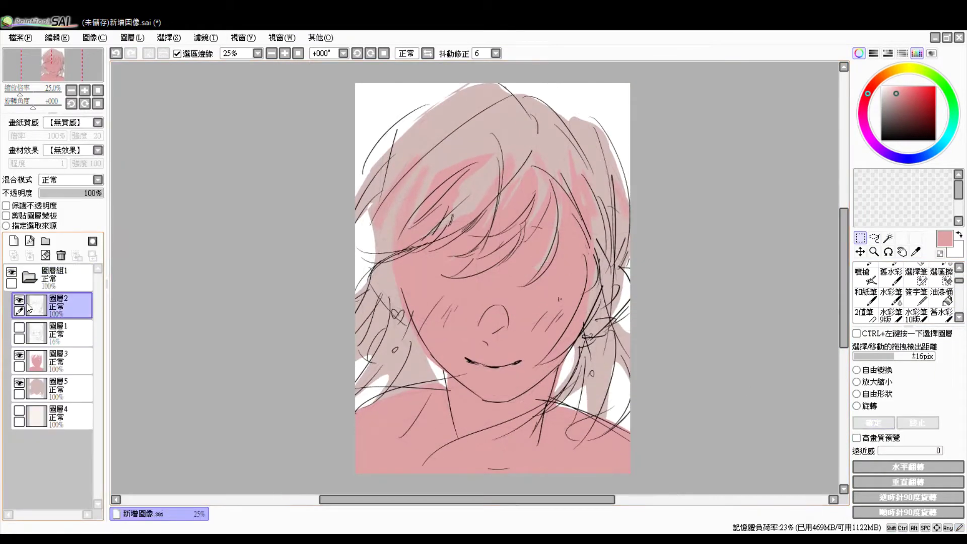
Create a new layer above 圖層3 for the eyes and lower the line sketch on 圖層2 to 30% opacity.
{"action": "left_click", "coordinate": [14, 255]}
{"action": "key", "text": "n"}
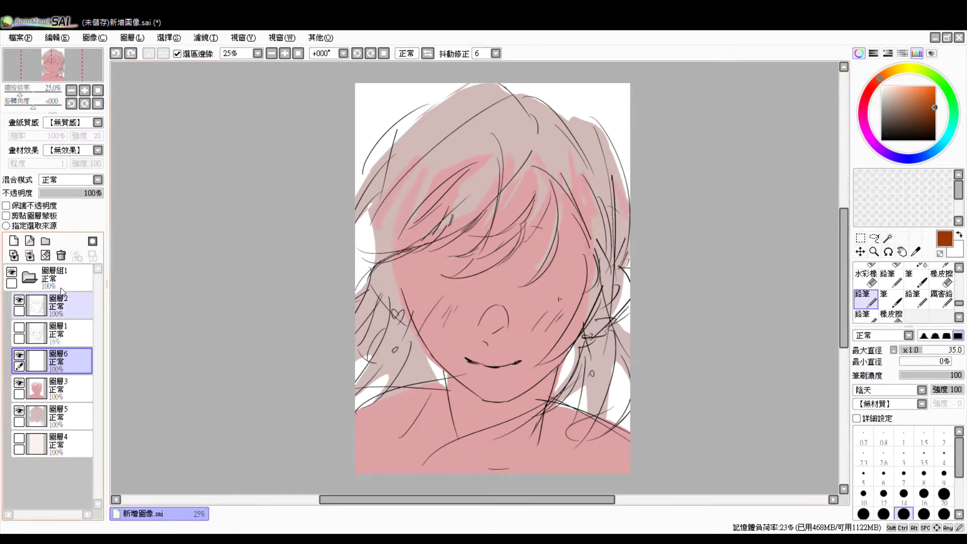
{"action": "mouse_move", "coordinate": [549, 264]}
{"action": "left_mouse_down"}
{"action": "mouse_move", "coordinate": [530, 276]}
{"action": "mouse_move", "coordinate": [565, 296]}
{"action": "left_mouse_up"}
{"action": "key", "text": "ctrl+t"}
{"action": "key", "text": "Return"}
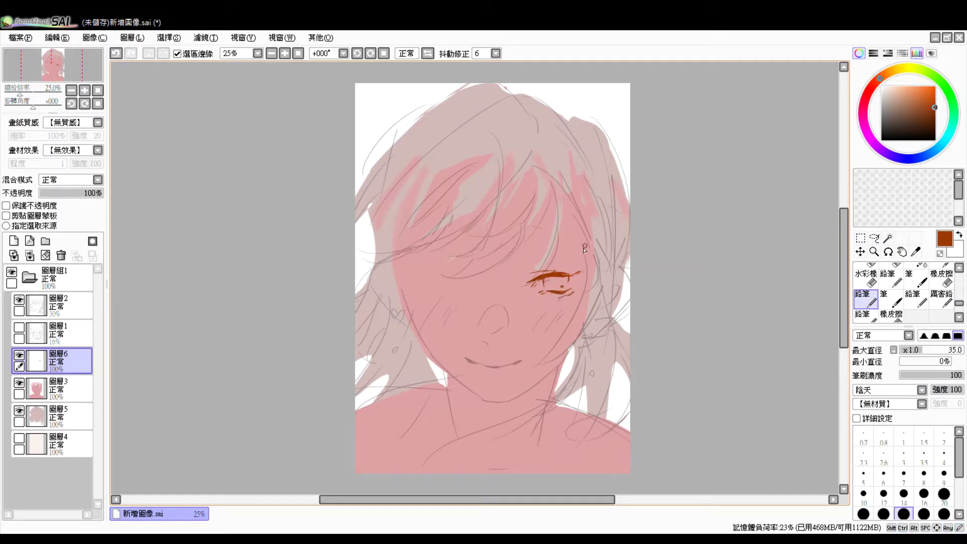
{"action": "key", "text": "b"}
{"action": "key", "text": "Delete"}
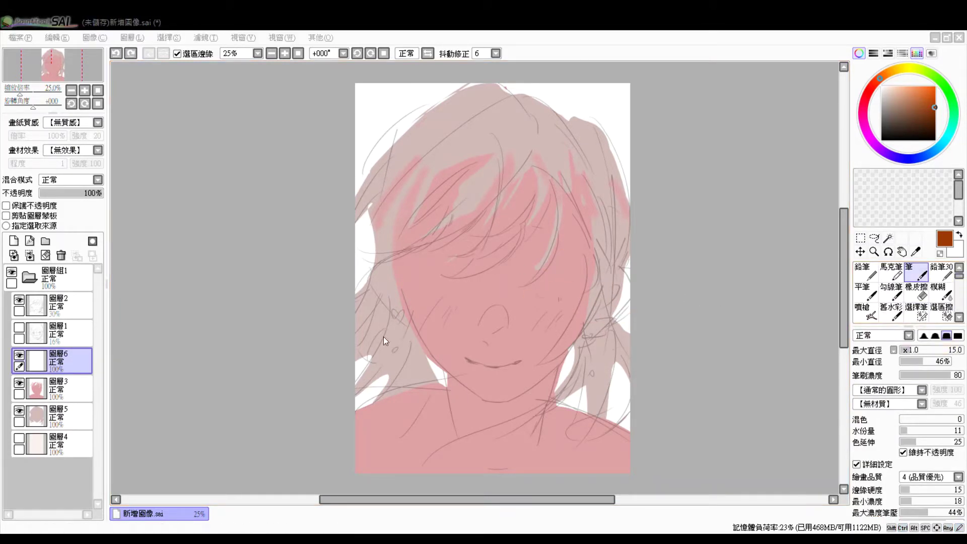
Draw one eye in dark brown on 圖層6 and place a mirrored copy of it on the other side of the face.
{"action": "left_click", "coordinate": [314, 474]}
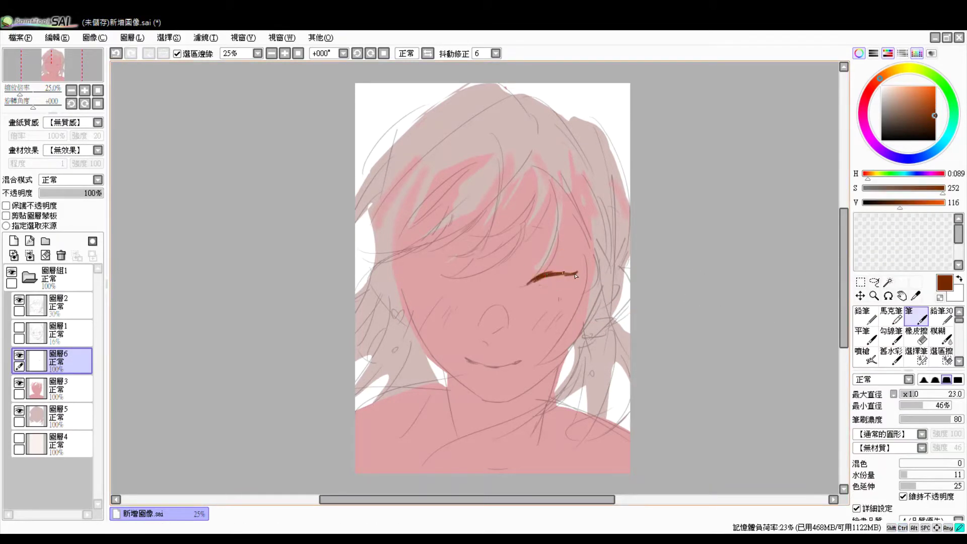
{"action": "key", "text": "ctrl+t"}
{"action": "key", "text": "ctrl+v"}
{"action": "left_click_drag", "start_coordinate": [555, 277], "coordinate": [453, 277]}
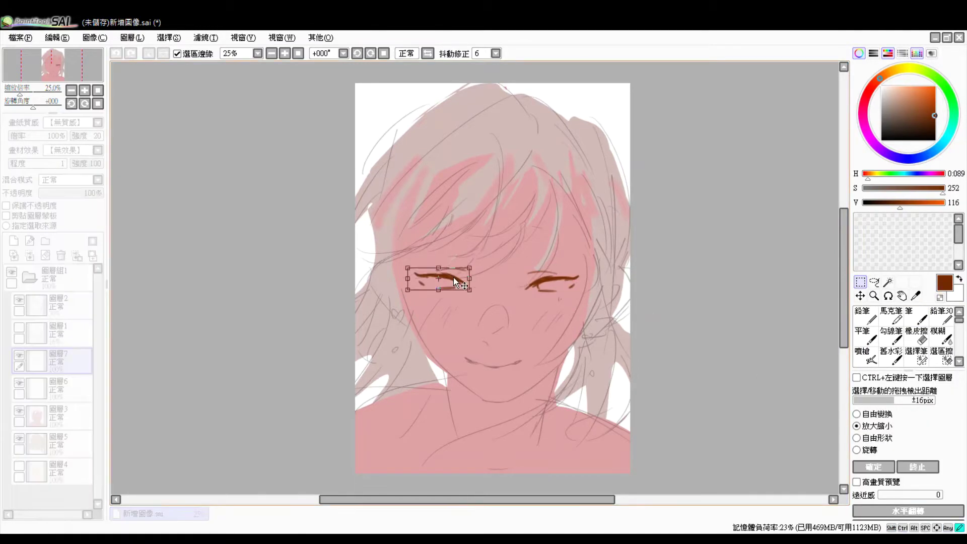
Mirror the canvas view and fade the brown eyes on 圖層6 to 16% opacity, adjusting one eye's position.
{"action": "left_click", "coordinate": [428, 53]}
{"action": "key", "text": "e"}
{"action": "key", "text": "n"}
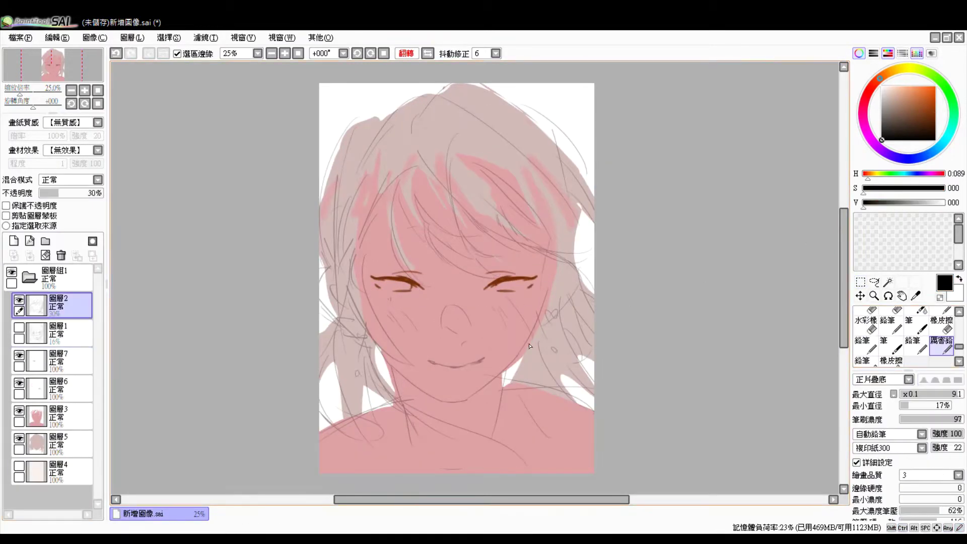
{"action": "key", "text": "ctrl+z"}
{"action": "left_click", "coordinate": [65, 388]}
{"action": "key", "text": "m"}
{"action": "left_click_drag", "start_coordinate": [349, 265], "coordinate": [443, 299]}
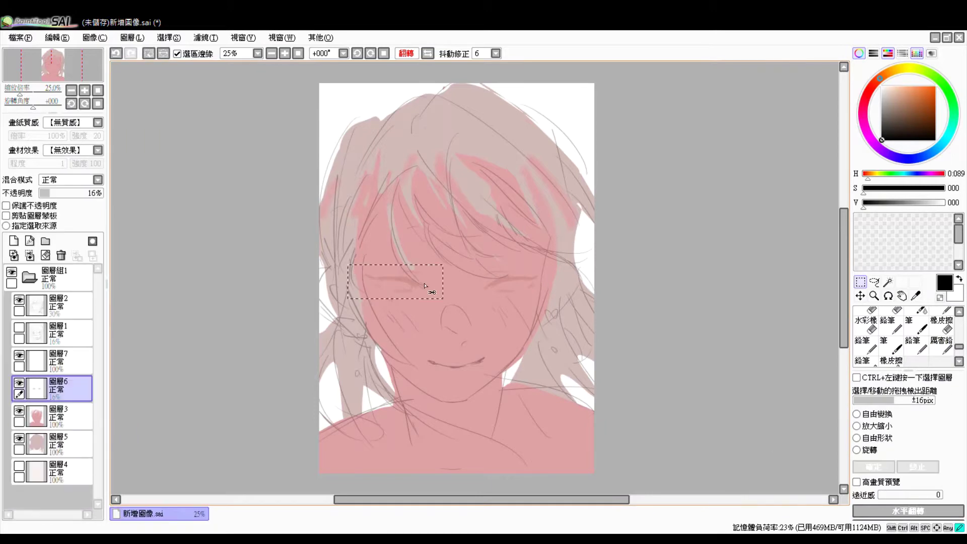
Draw one eye's detailed outline and lashes in black on new layer 圖層7, following the faded brown guide.
{"action": "key", "text": "n"}
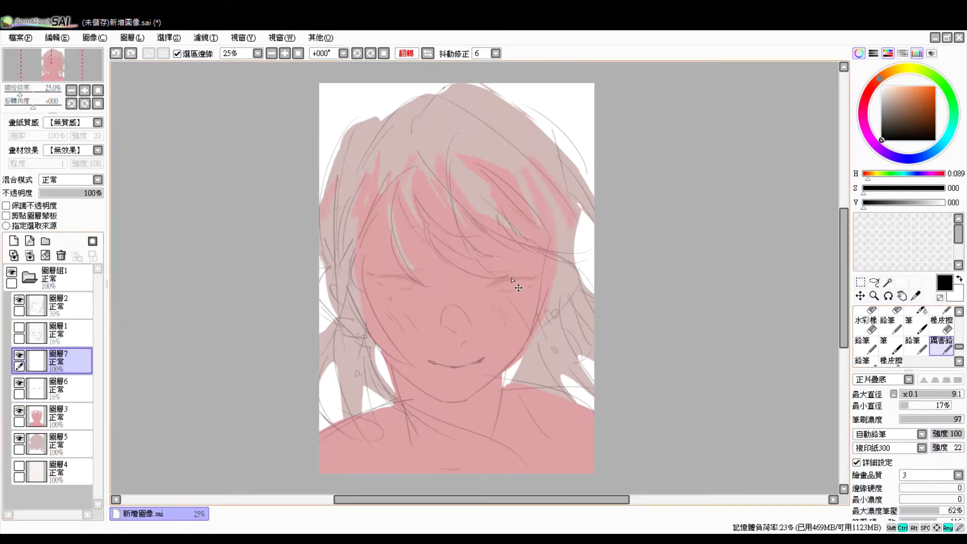
{"action": "key", "text": "ctrl+z"}
{"action": "scroll", "coordinate": [403, 277], "scroll_direction": "up", "scroll_amount": 2}
{"action": "left_click_drag", "start_coordinate": [386, 266], "coordinate": [434, 285]}
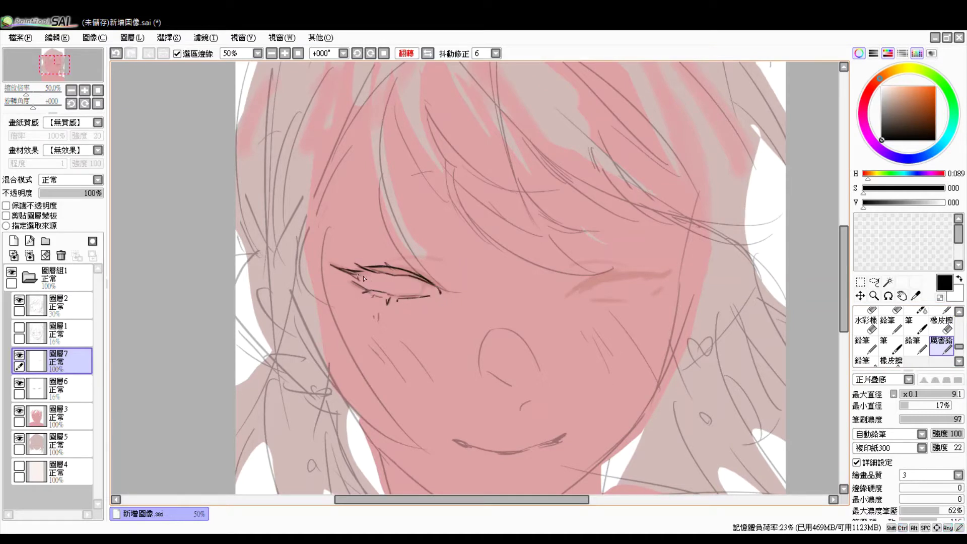
{"action": "left_click_drag", "start_coordinate": [405, 275], "coordinate": [349, 272]}
Transform the black eye drawing so that it sits correctly on the face.
{"action": "scroll", "coordinate": [438, 345], "scroll_direction": "down", "scroll_amount": 1}
{"action": "key", "text": "ctrl+t"}
{"action": "left_click_drag", "start_coordinate": [497, 278], "coordinate": [496, 292]}
{"action": "key", "text": "Return"}
Copy the black eye, place it mirrored on the other side of the face and merge the copy into 圖層7.
{"action": "left_click", "coordinate": [18, 387]}
{"action": "key", "text": "ctrl+c"}
{"action": "key", "text": "ctrl+v"}
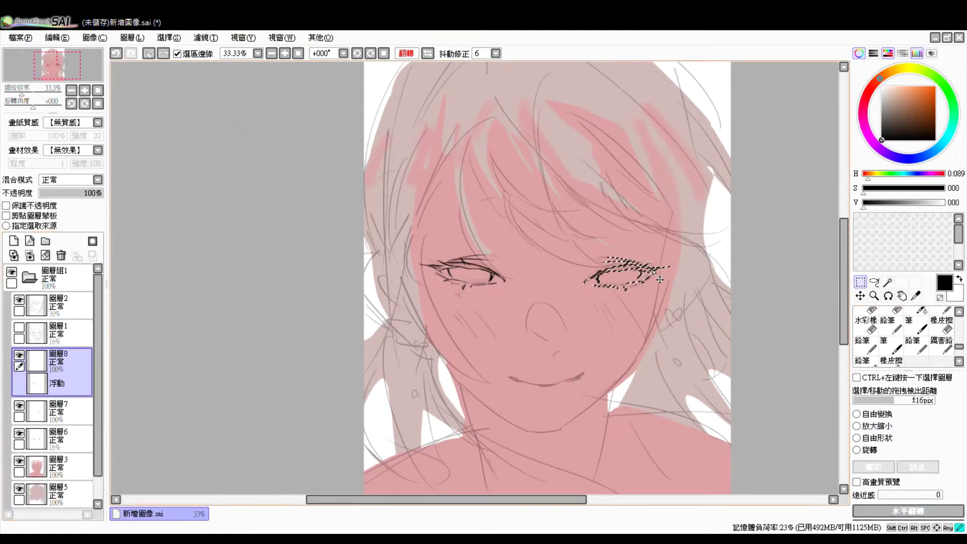
{"action": "left_click_drag", "start_coordinate": [373, 224], "coordinate": [692, 290]}
{"action": "key", "text": "ctrl+e"}
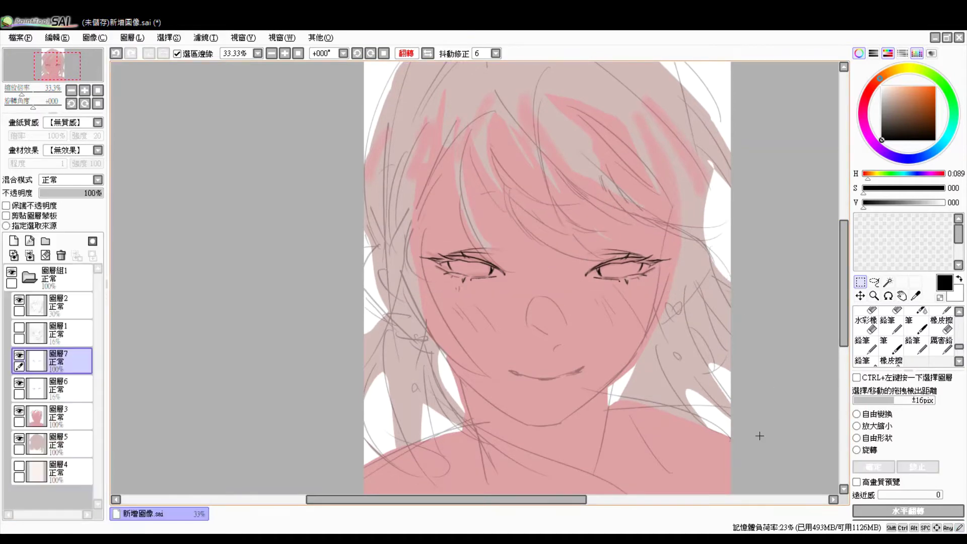
Draw the eyebrows and nose mark in black, and adjust the eyes with a transform in the unmirrored view.
{"action": "key", "text": "ctrl+d"}
{"action": "scroll", "coordinate": [801, 417], "scroll_direction": "down", "scroll_amount": 1}
{"action": "key", "text": "n"}
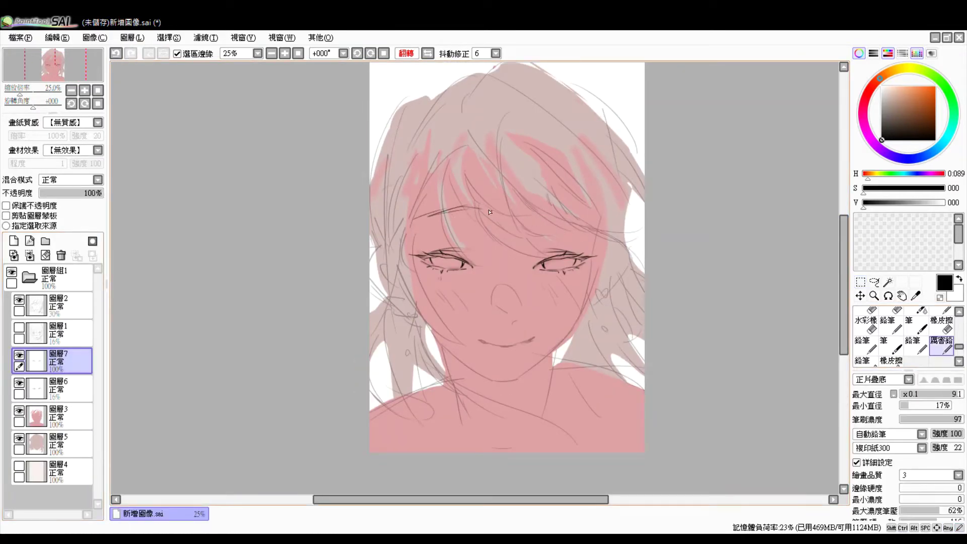
{"action": "key", "text": "ctrl+z"}
{"action": "key", "text": "h"}
{"action": "key", "text": "ctrl+t"}
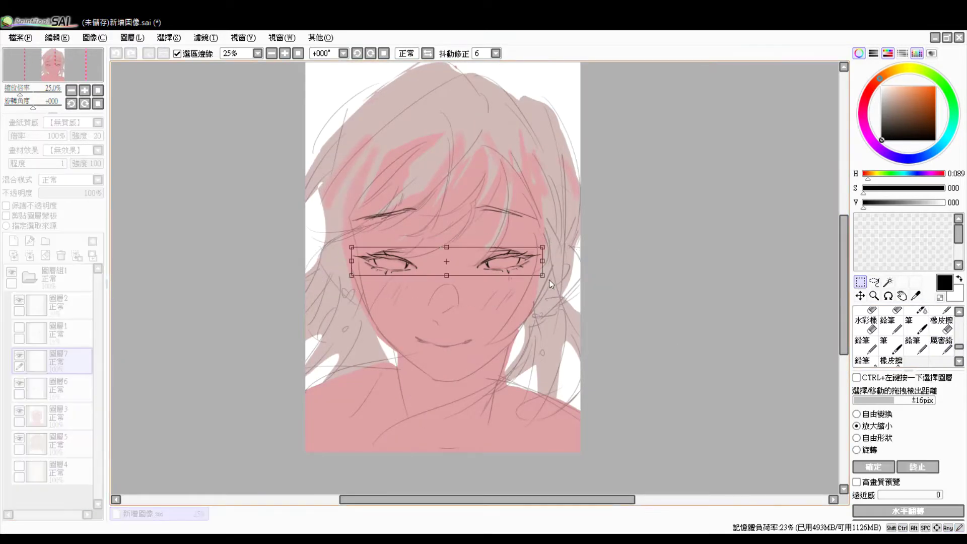
{"action": "key", "text": "Return"}
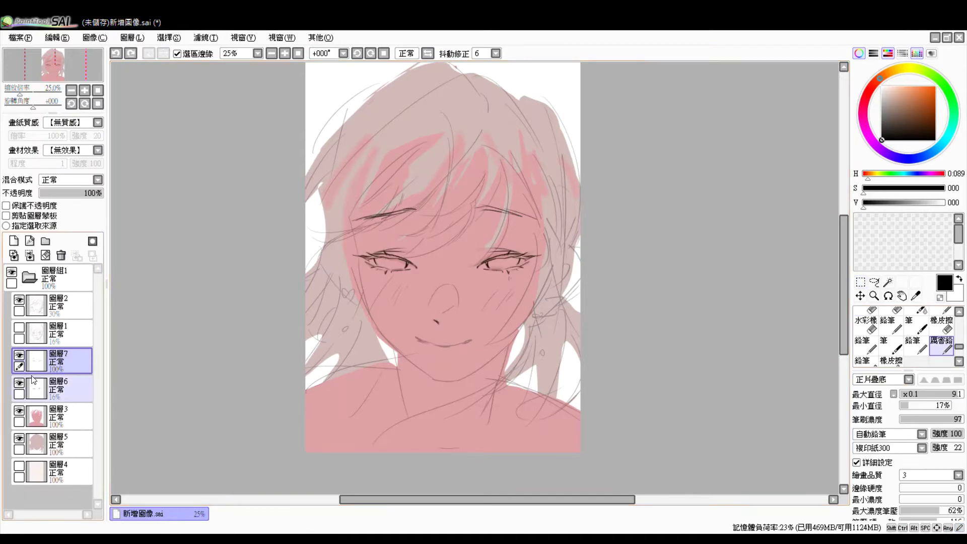
Draw the smiling mouth in black on 圖層7 and tidy the face lines with the eraser.
{"action": "key", "text": "e"}
{"action": "scroll", "coordinate": [452, 323], "scroll_direction": "up", "scroll_amount": 2}
{"action": "left_click", "coordinate": [19, 299]}
{"action": "left_click", "coordinate": [23, 302]}
{"action": "scroll", "coordinate": [443, 235], "scroll_direction": "down", "scroll_amount": 1}
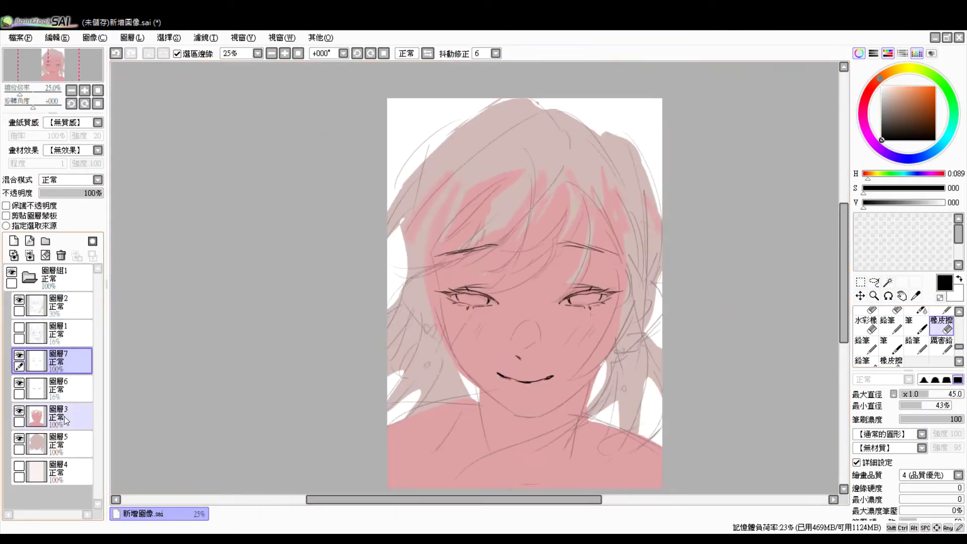
Erase the highlight shapes on the nose, chin, cheek edge and bangs from 圖層3 using a size 78 eraser.
{"action": "left_click", "coordinate": [443, 236], "text": "ctrl"}
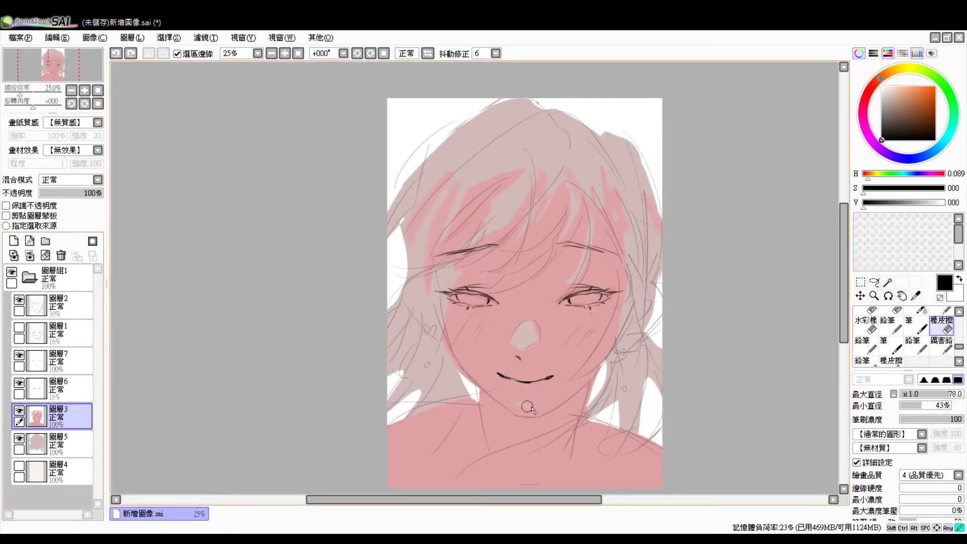
{"action": "left_click", "coordinate": [645, 348], "text": "alt"}
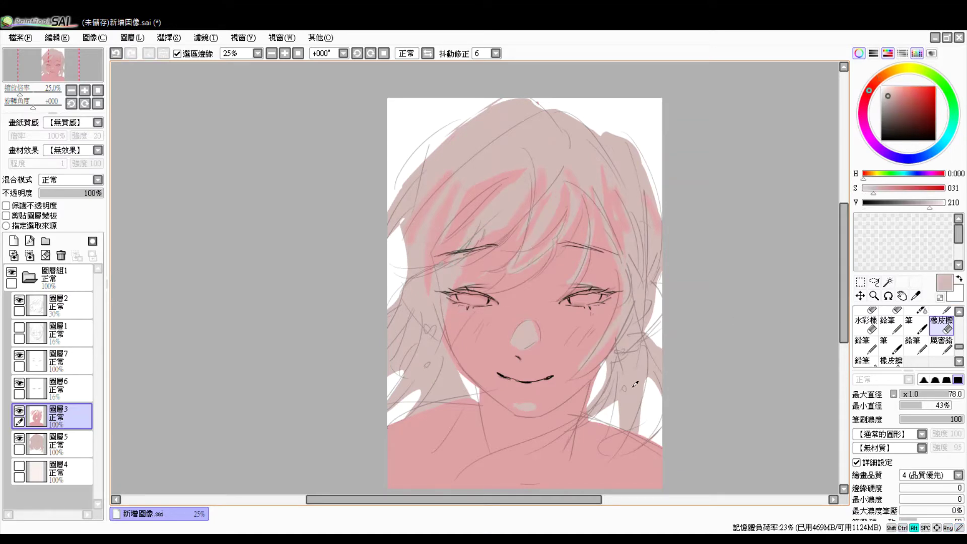
Create a layer beneath the hair and fill the lassoed back hair beside the neck with pale pink.
{"action": "left_click", "coordinate": [14, 241]}
{"action": "left_click", "coordinate": [875, 282]}
{"action": "left_click_drag", "start_coordinate": [423, 201], "coordinate": [436, 417]}
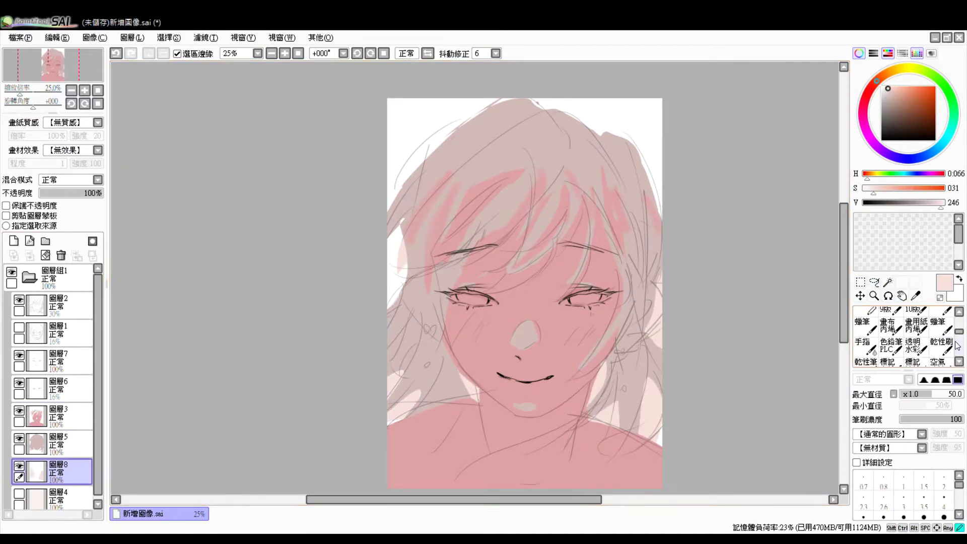
Lasso the crown of the hair on 圖層5, reshape it lower on the head and tidy the hair outline.
{"action": "left_click", "coordinate": [410, 285], "text": "ctrl"}
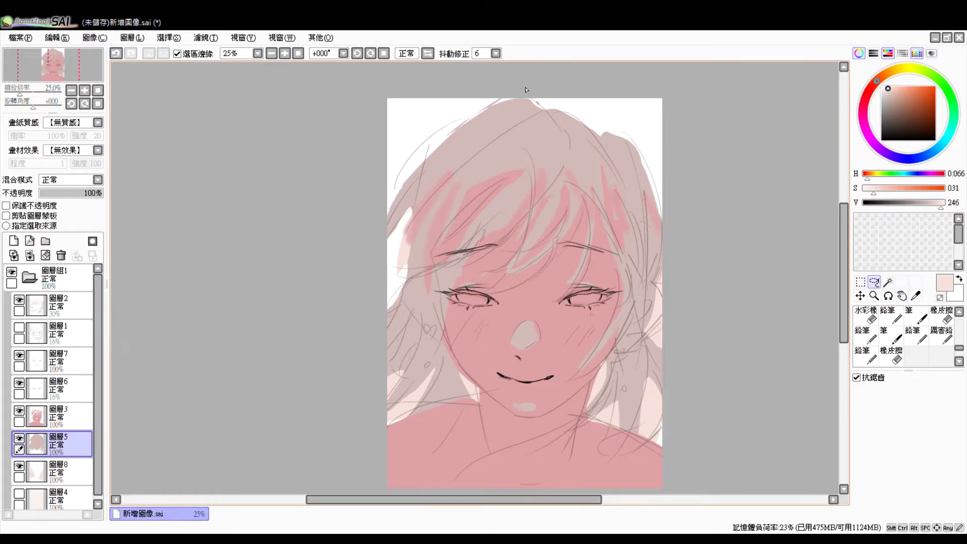
{"action": "left_click_drag", "start_coordinate": [669, 224], "coordinate": [501, 114]}
{"action": "key", "text": "ctrl+shift+n"}
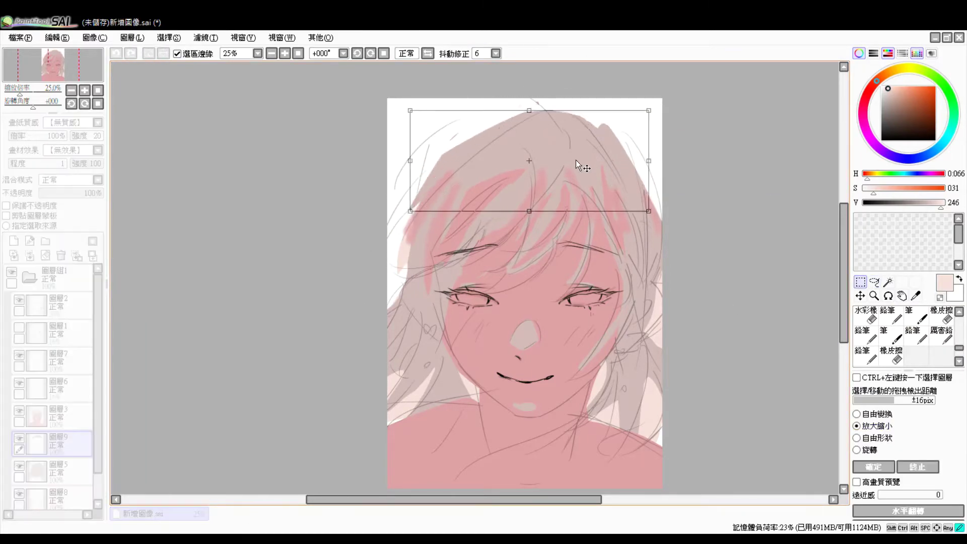
{"action": "key", "text": "e"}
{"action": "key", "text": "n"}
Fill the nose highlight with pale pink on a new layer above 圖層3, and lower 圖層2 to 16% opacity.
{"action": "left_click", "coordinate": [58, 416]}
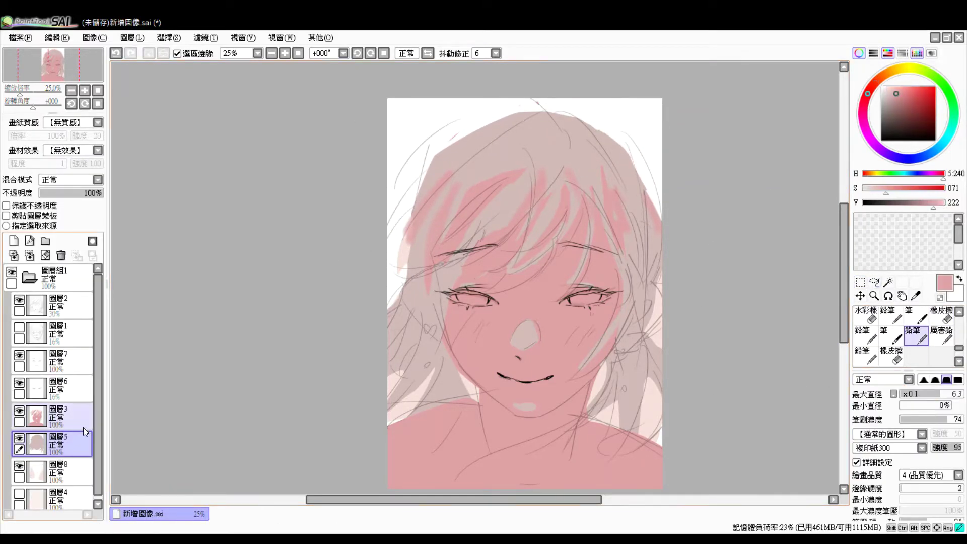
{"action": "left_click", "coordinate": [874, 282]}
{"action": "left_click", "coordinate": [55, 305]}
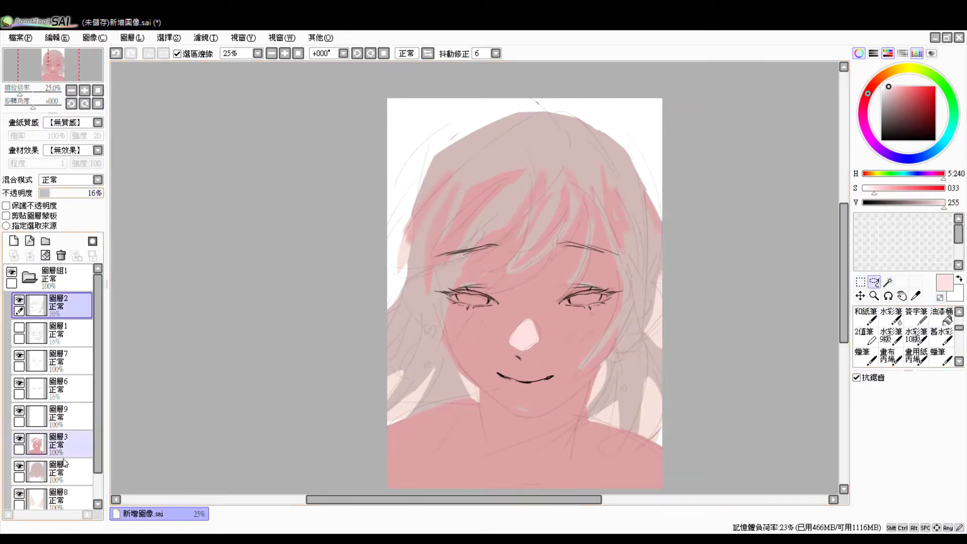
Select the area around the skin shape on 圖層3 with the Magic Wand and use it to add colouring on 圖層9.
{"action": "left_click", "coordinate": [58, 444]}
{"action": "left_click", "coordinate": [888, 282]}
{"action": "left_click", "coordinate": [504, 313]}
{"action": "left_click", "coordinate": [871, 338]}
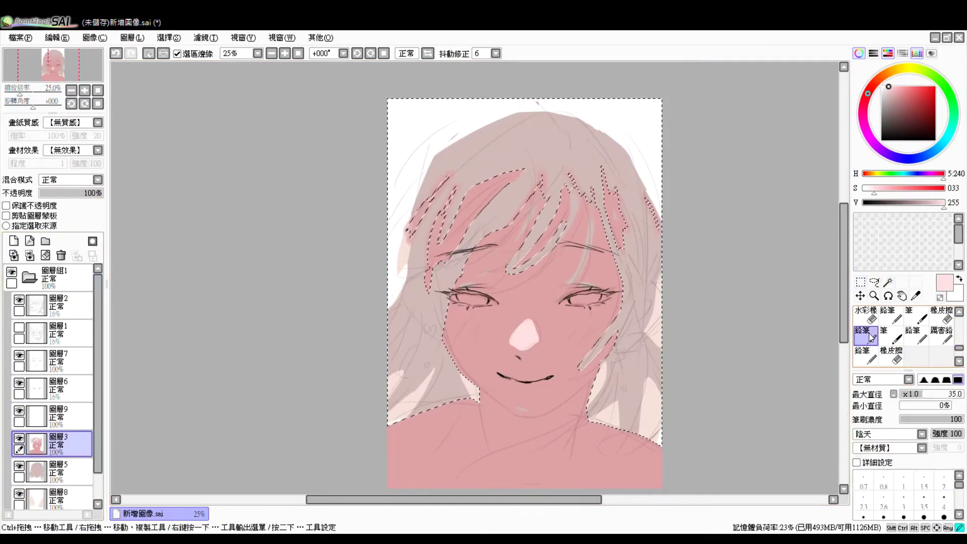
{"action": "key", "text": "ctrl+d"}
{"action": "left_click", "coordinate": [58, 417]}
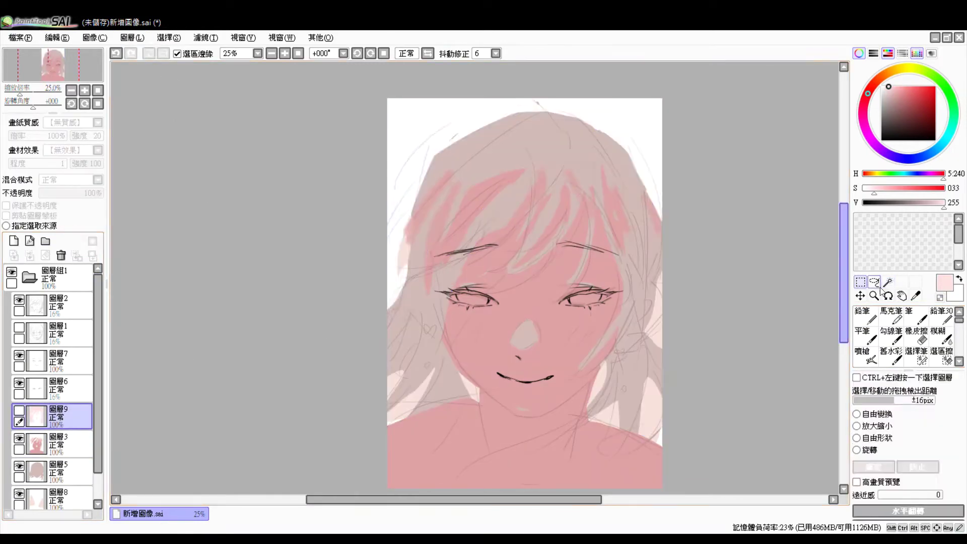
Show 圖層9 and set its blending mode to 覆寫 with 40% opacity.
{"action": "left_click", "coordinate": [19, 411]}
{"action": "left_click", "coordinate": [98, 180]}
{"action": "left_click_drag", "start_coordinate": [95, 193], "coordinate": [63, 193]}
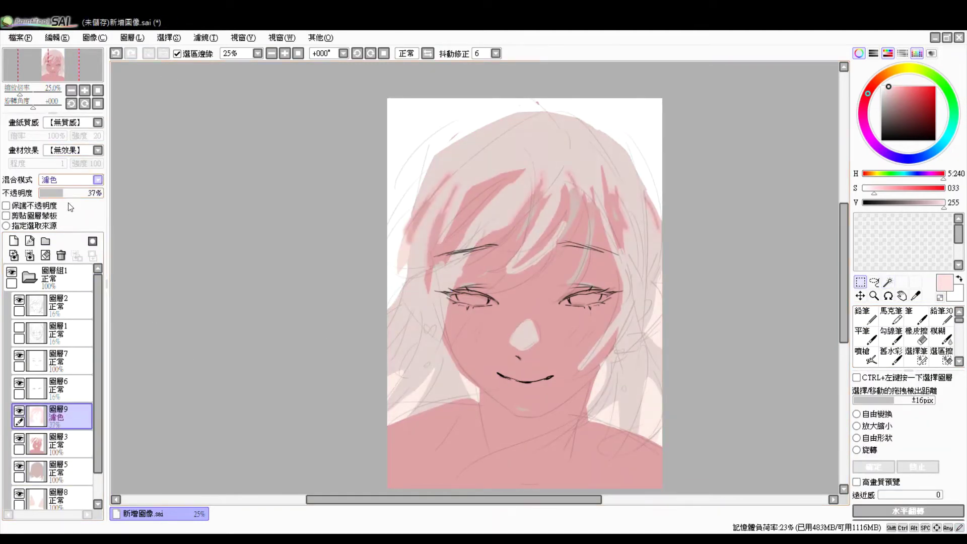
{"action": "left_click", "coordinate": [85, 180]}
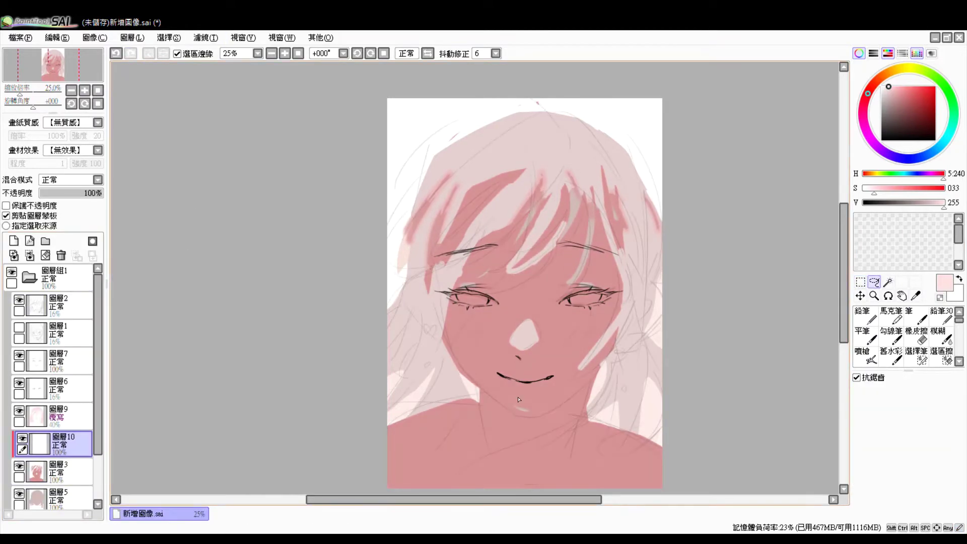
Fill the lassoed neck and shoulders with lighter pink on clipped 圖層10, and raise 圖層2 to 83% opacity.
{"action": "scroll", "coordinate": [519, 399], "scroll_direction": "down", "scroll_amount": 2}
{"action": "left_click_drag", "start_coordinate": [388, 339], "coordinate": [662, 373]}
{"action": "left_click", "coordinate": [866, 315]}
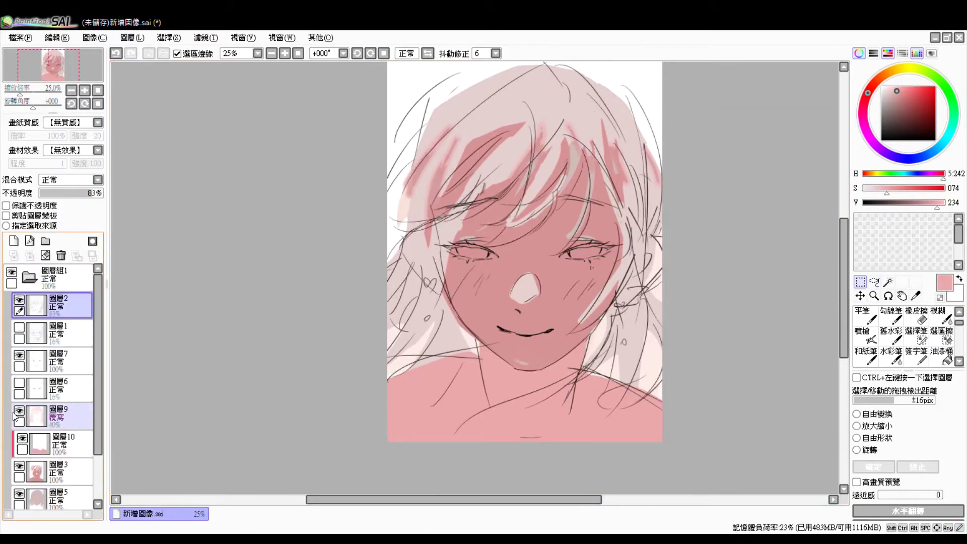
Fill the lassoed fringe and the adjoining side hair with mid-grey on new 圖層11 above 圖層9.
{"action": "left_click", "coordinate": [15, 416]}
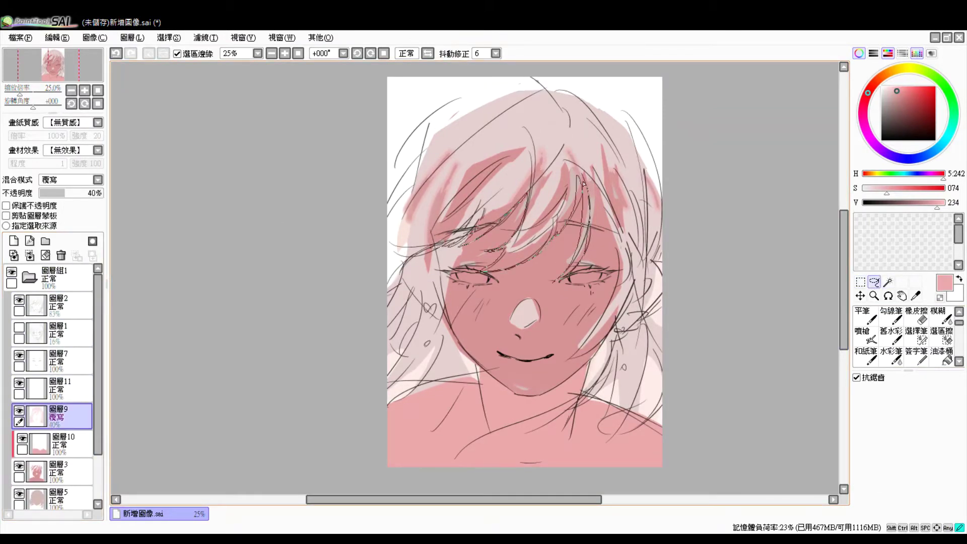
{"action": "left_click", "coordinate": [941, 355]}
{"action": "left_click", "coordinate": [61, 388]}
{"action": "left_click", "coordinate": [554, 151]}
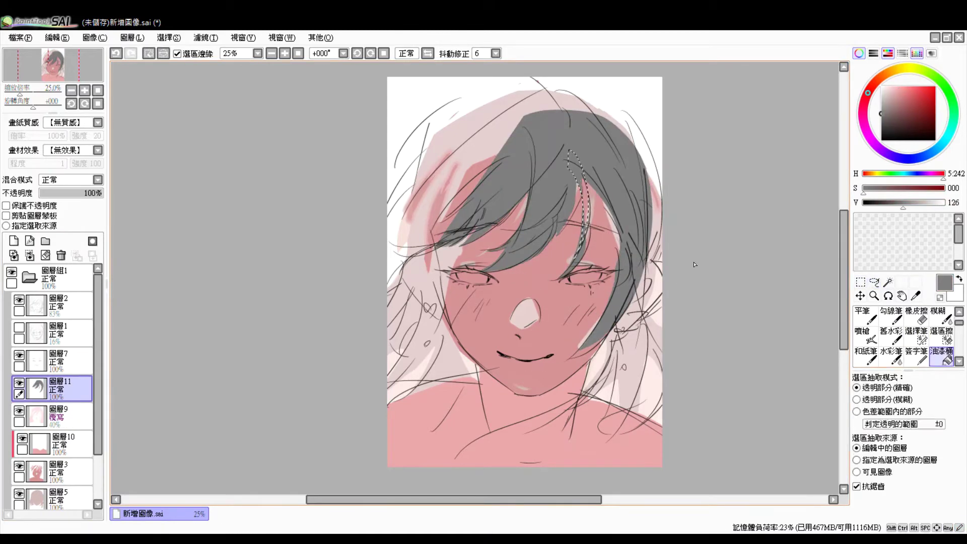
{"action": "key", "text": "ctrl+d"}
Extend the grey hair on 圖層11 over the crown and opposite side, and cut narrow gaps between the fringe strands.
{"action": "key", "text": "m"}
{"action": "left_click_drag", "start_coordinate": [552, 105], "coordinate": [615, 117]}
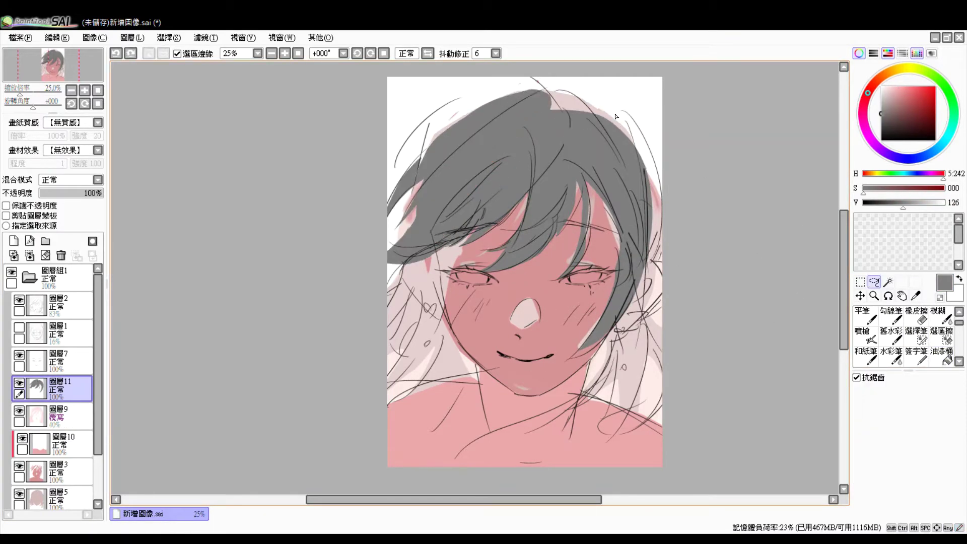
{"action": "key", "text": "ctrl+z"}
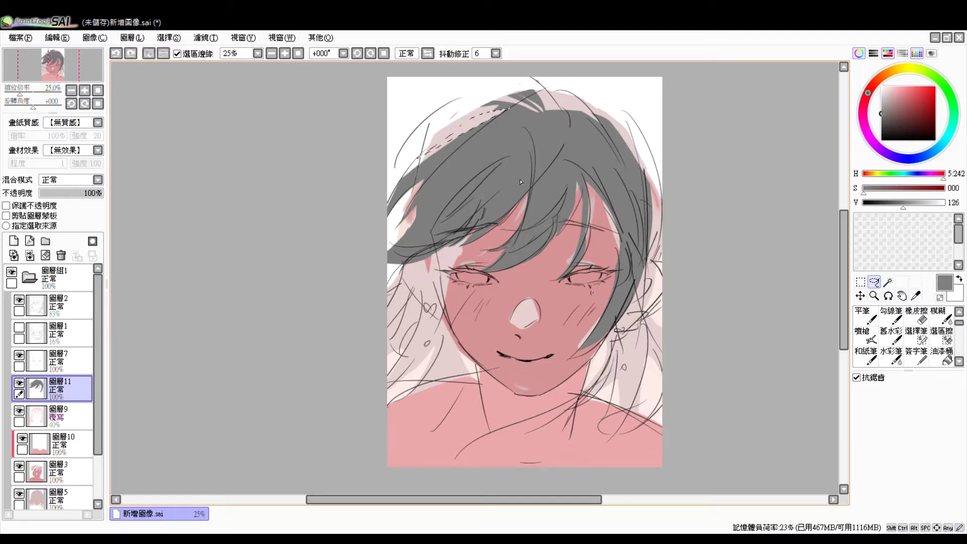
{"action": "left_click_drag", "start_coordinate": [425, 238], "coordinate": [445, 234]}
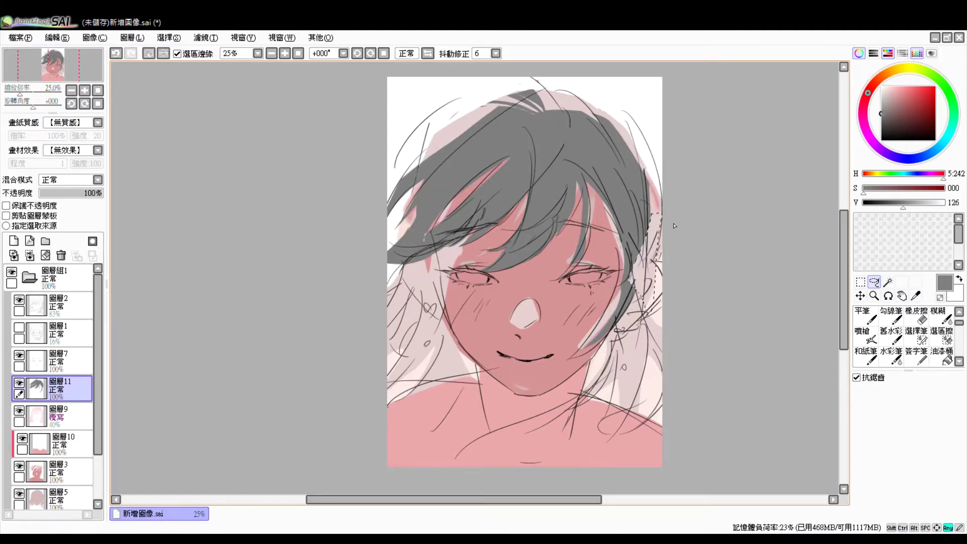
{"action": "key", "text": "ctrl+d"}
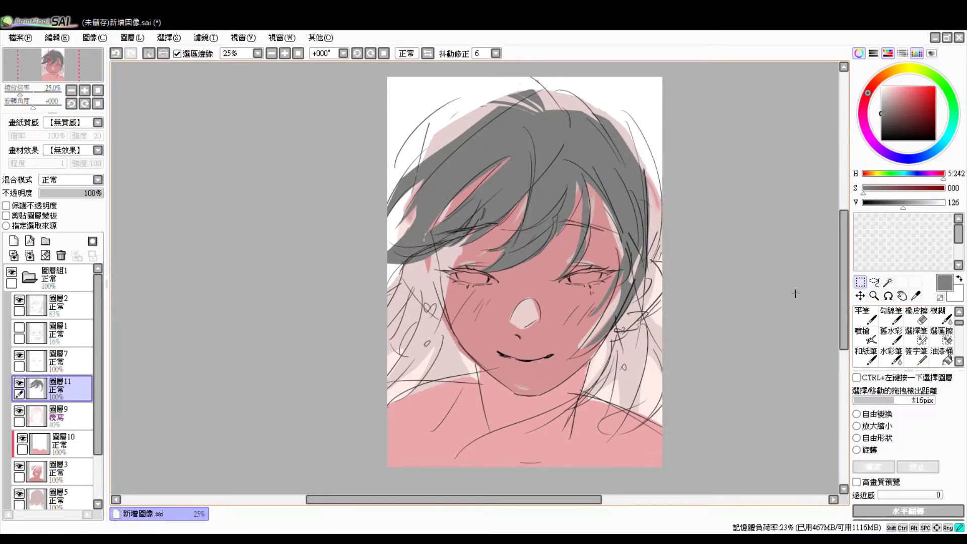
Add lassoed grey locks beside the cheek and thin strands along the crown on 圖層11.
{"action": "left_click", "coordinate": [874, 282]}
{"action": "key", "text": "ctrl+z"}
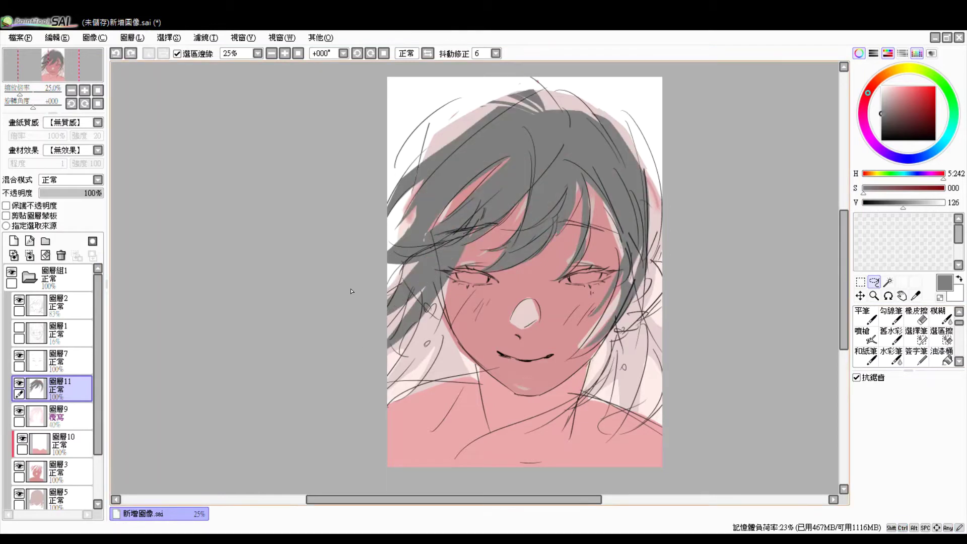
{"action": "left_click_drag", "start_coordinate": [493, 116], "coordinate": [482, 119]}
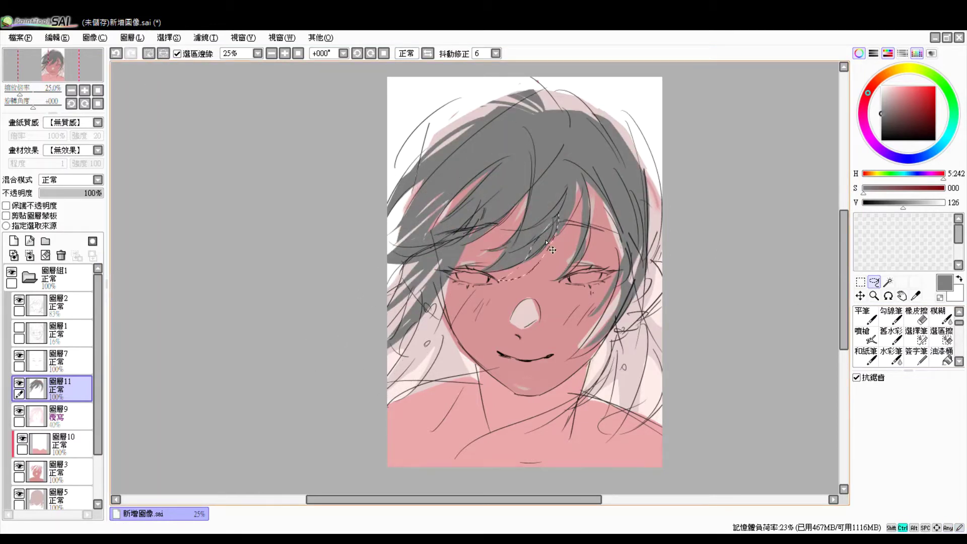
{"action": "key", "text": "ctrl+z"}
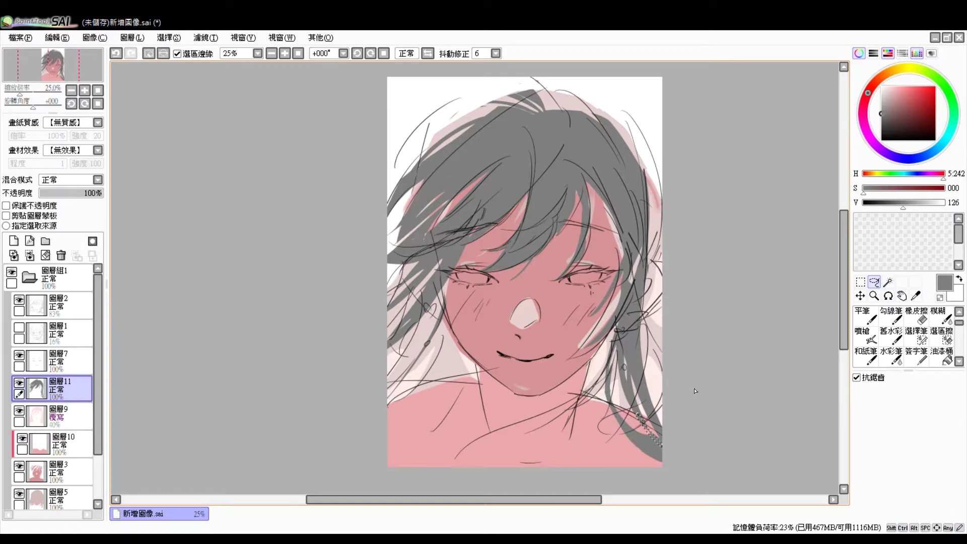
Fill long grey strands falling over both shoulders and loose strands around the crown on 圖層11.
{"action": "left_click_drag", "start_coordinate": [657, 403], "coordinate": [675, 437]}
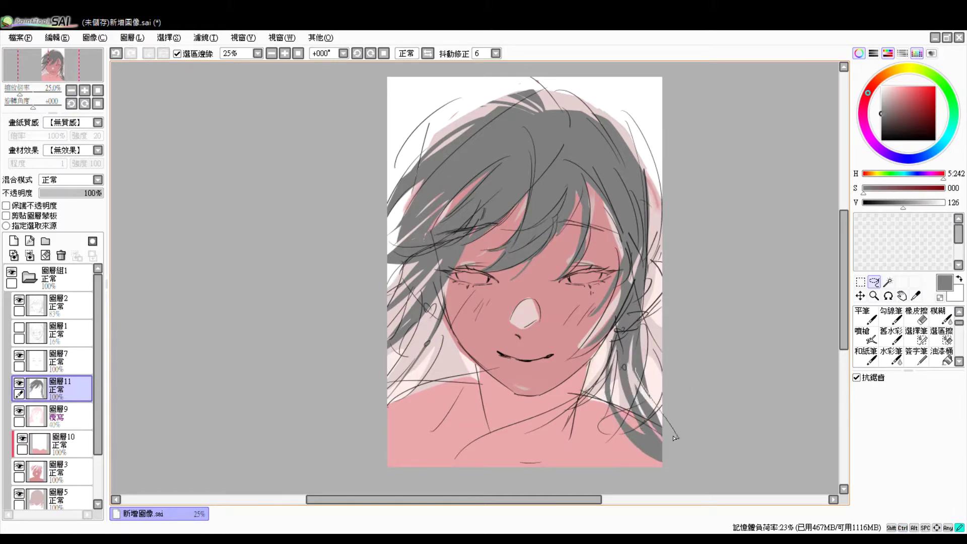
{"action": "left_click_drag", "start_coordinate": [439, 400], "coordinate": [349, 436]}
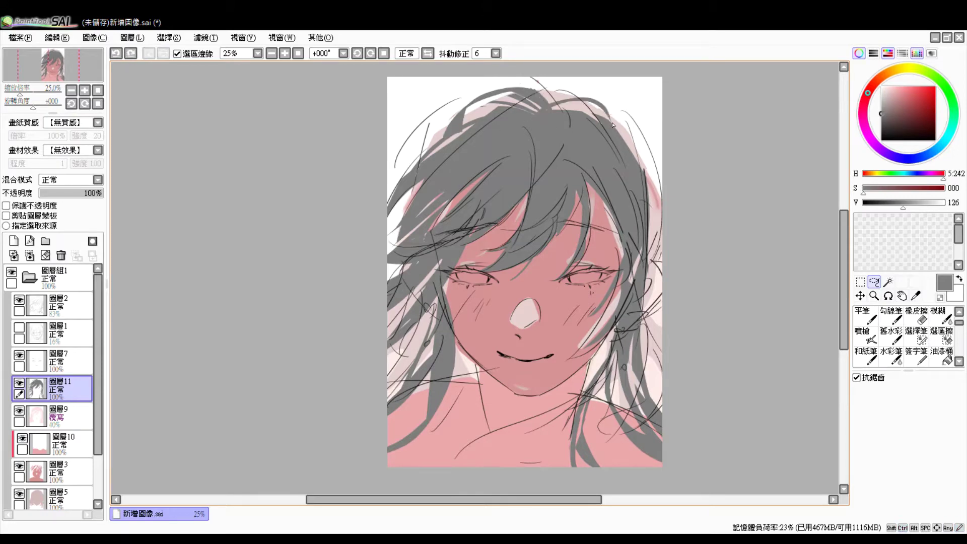
{"action": "left_click_drag", "start_coordinate": [608, 139], "coordinate": [646, 228]}
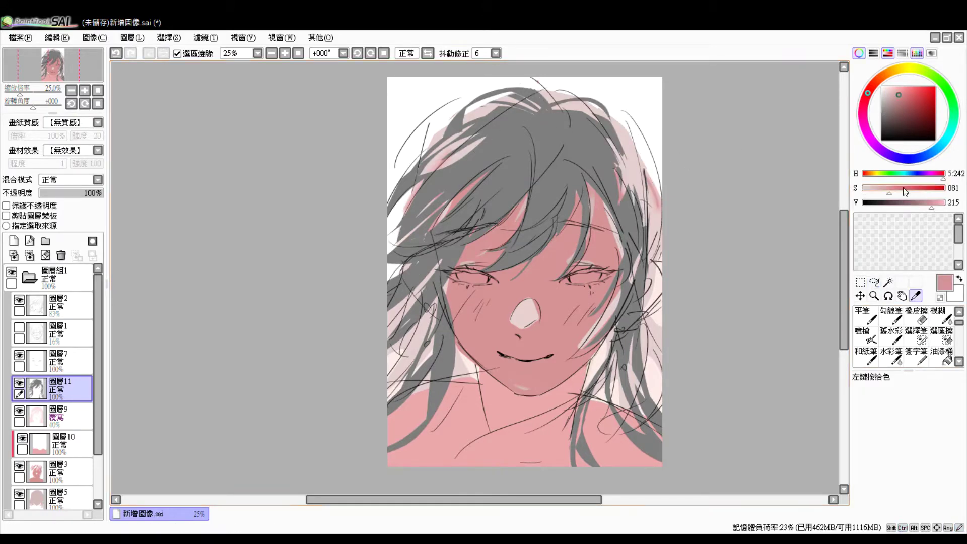
Lock the opacity of 圖層11 and recolour its grey hair shapes crimson.
{"action": "left_click", "coordinate": [6, 205]}
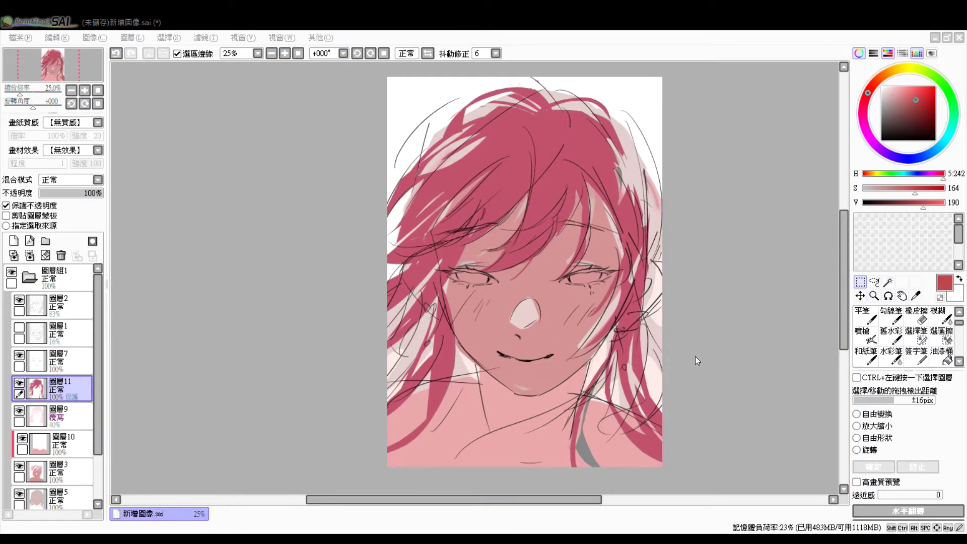
{"action": "scroll", "coordinate": [51, 383], "scroll_direction": "down", "scroll_amount": 2}
Hide the 圖層2 sketch and shift the colouring on 圖層9 to lavender.
{"action": "key", "text": "e"}
{"action": "left_click", "coordinate": [44, 417]}
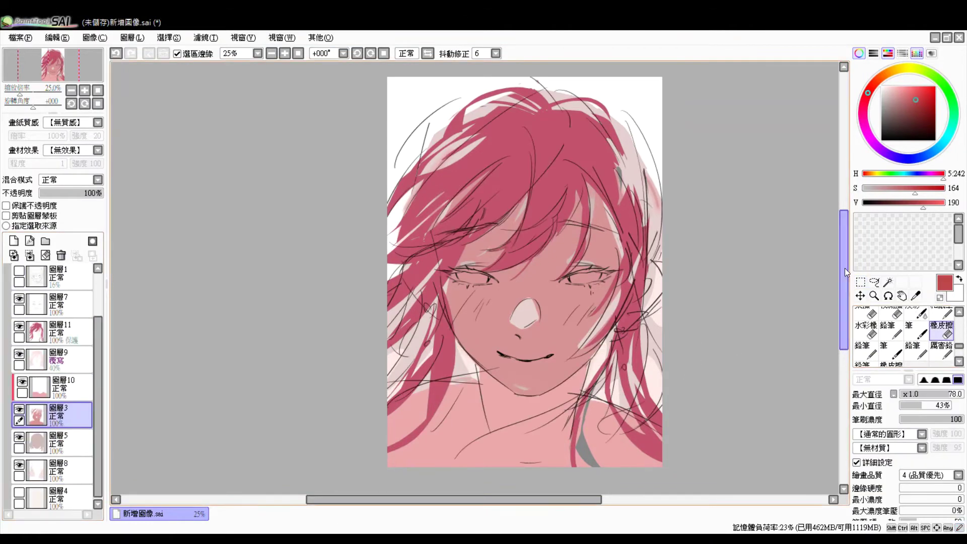
{"action": "scroll", "coordinate": [51, 353], "scroll_direction": "up", "scroll_amount": 2}
{"action": "left_click", "coordinate": [19, 293]}
{"action": "left_click", "coordinate": [20, 292]}
{"action": "left_click", "coordinate": [19, 292]}
{"action": "left_click", "coordinate": [70, 408]}
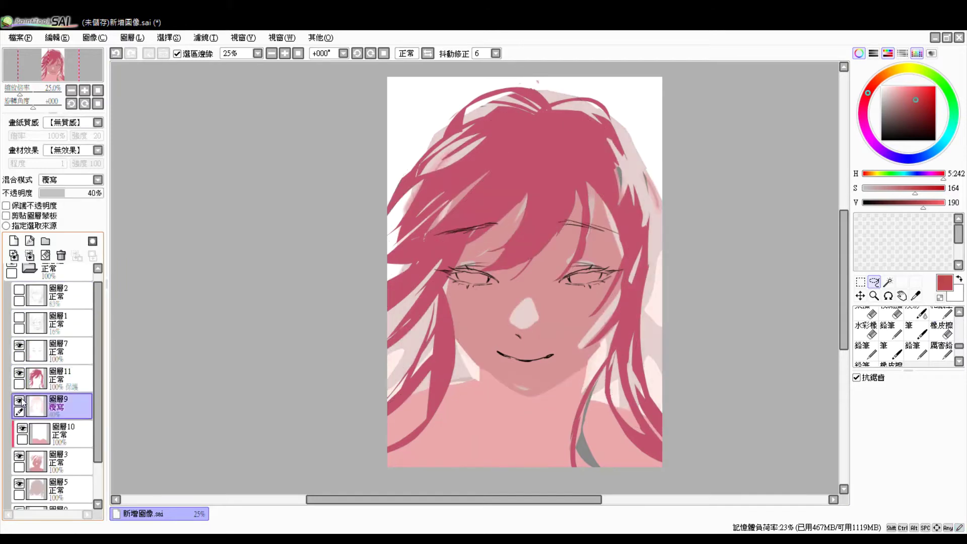
Sample the pale pink hair colour and fill the pale back hair beside the neck on 圖層5.
{"action": "scroll", "coordinate": [97, 388], "scroll_direction": "down", "scroll_amount": 2}
{"action": "left_click", "coordinate": [55, 441]}
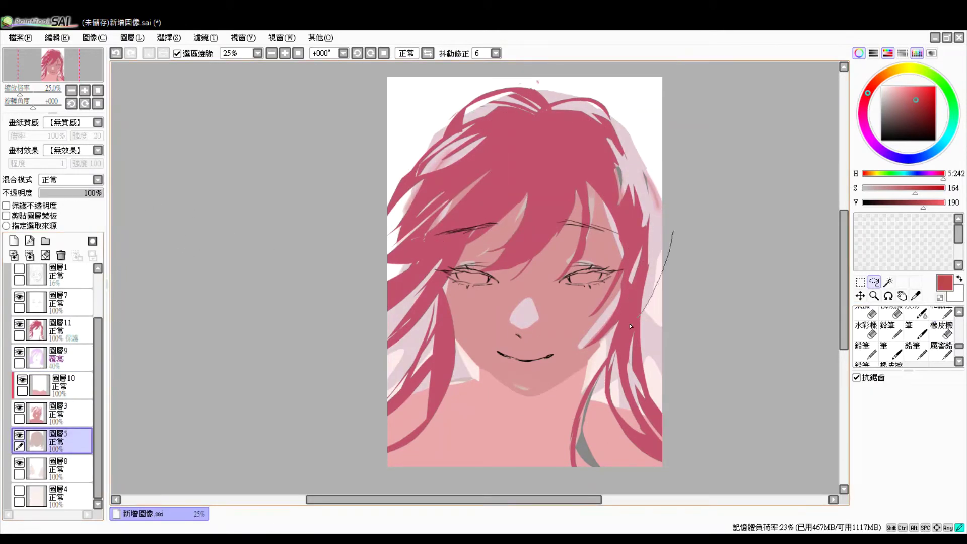
{"action": "key", "text": "ctrl+z"}
{"action": "left_click", "coordinate": [646, 353], "text": "alt"}
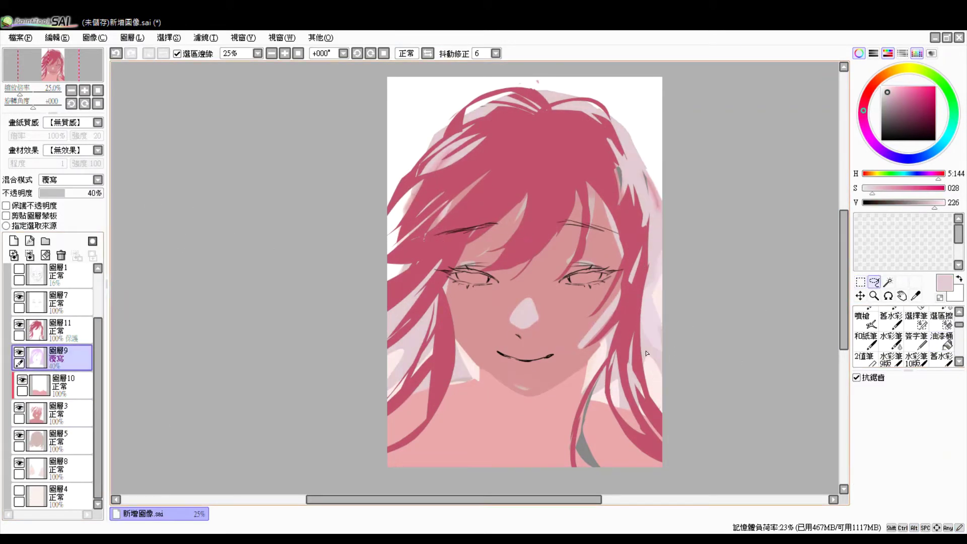
{"action": "left_click", "coordinate": [702, 328], "text": "ctrl+shift"}
{"action": "left_click", "coordinate": [685, 317], "text": "ctrl+shift"}
{"action": "left_click", "coordinate": [671, 307], "text": "ctrl+shift"}
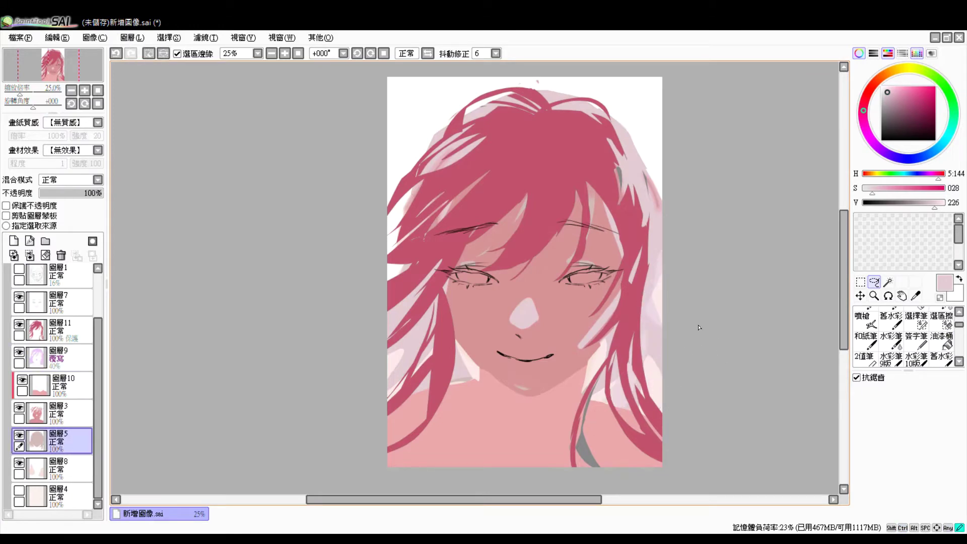
{"action": "key", "text": "ctrl+z"}
{"action": "key", "text": "ctrl+z"}
{"action": "key", "text": "ctrl+z"}
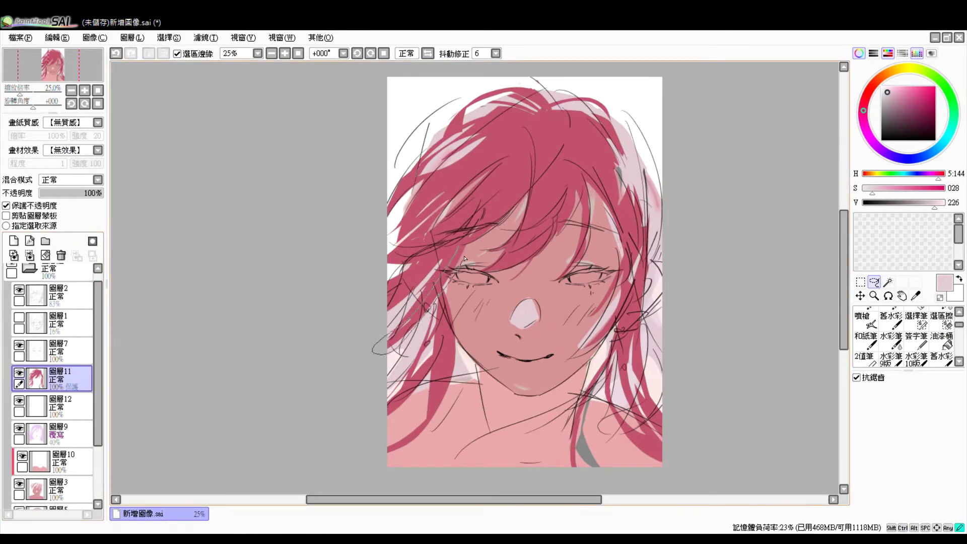
Sample the hair's crimson and extend the lock beside the temple on 圖層11.
{"action": "left_click", "coordinate": [453, 272], "text": "alt"}
{"action": "key", "text": "ctrl+y"}
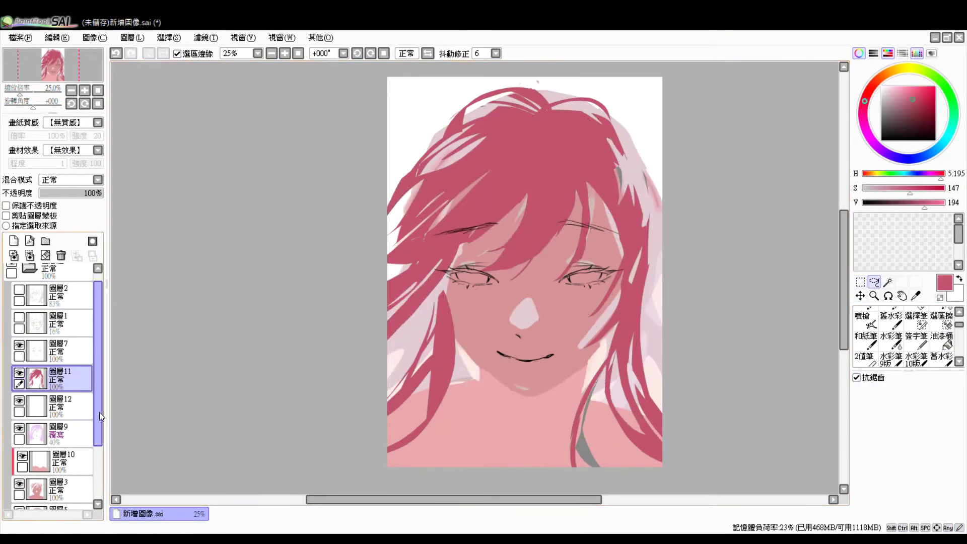
Recolour the face on 圖層3 a pinker tone using a temporary crimson 圖層13 set to 覆寫 at 40% opacity.
{"action": "key", "text": "ctrl+y"}
{"action": "key", "text": "ctrl+y"}
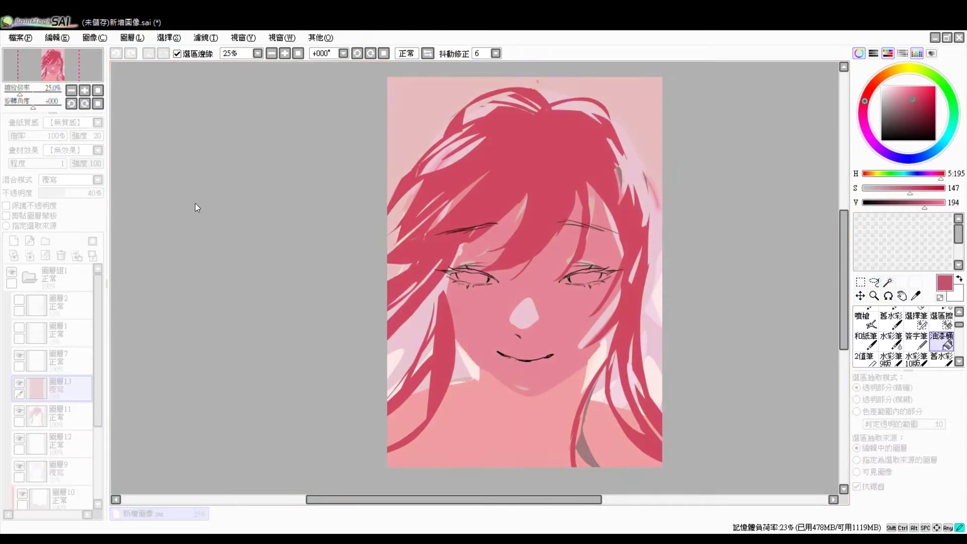
{"action": "key", "text": "ctrl+z"}
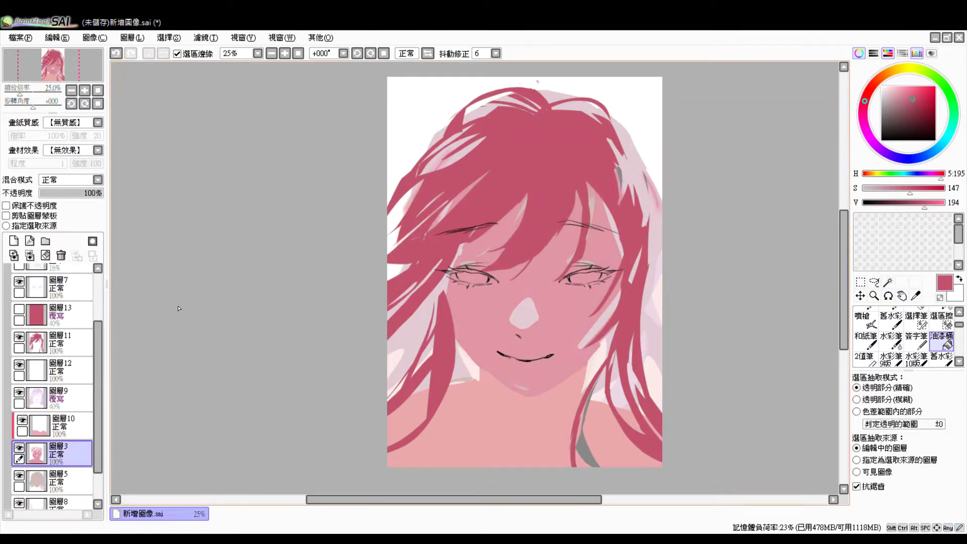
{"action": "scroll", "coordinate": [51, 353], "scroll_direction": "up", "scroll_amount": 2}
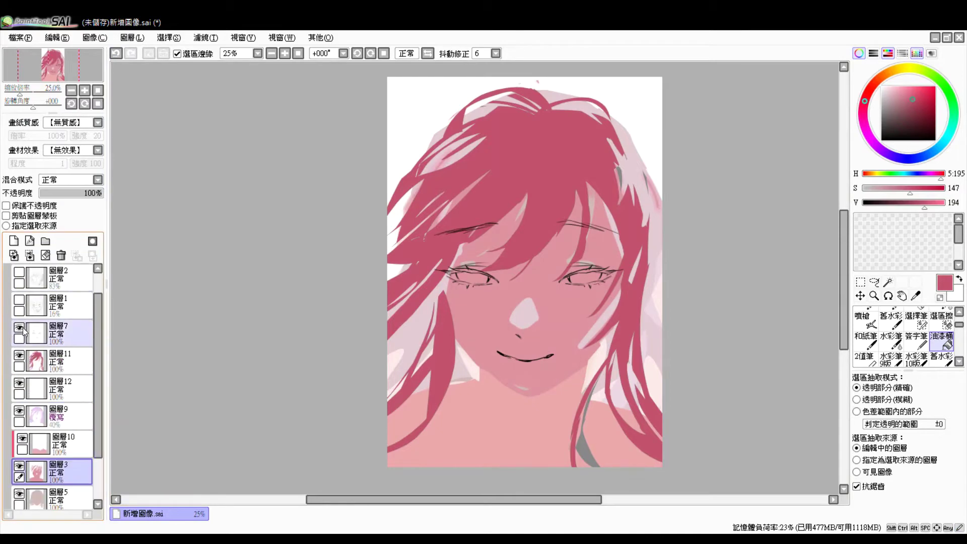
Show 圖層2 at 12% opacity and draw the jaw outline and cheek blush lines on 圖層7 with a black pencil.
{"action": "left_click", "coordinate": [30, 330]}
{"action": "left_click", "coordinate": [19, 273]}
{"action": "key", "text": "n"}
{"action": "key", "text": "ctrl+plus"}
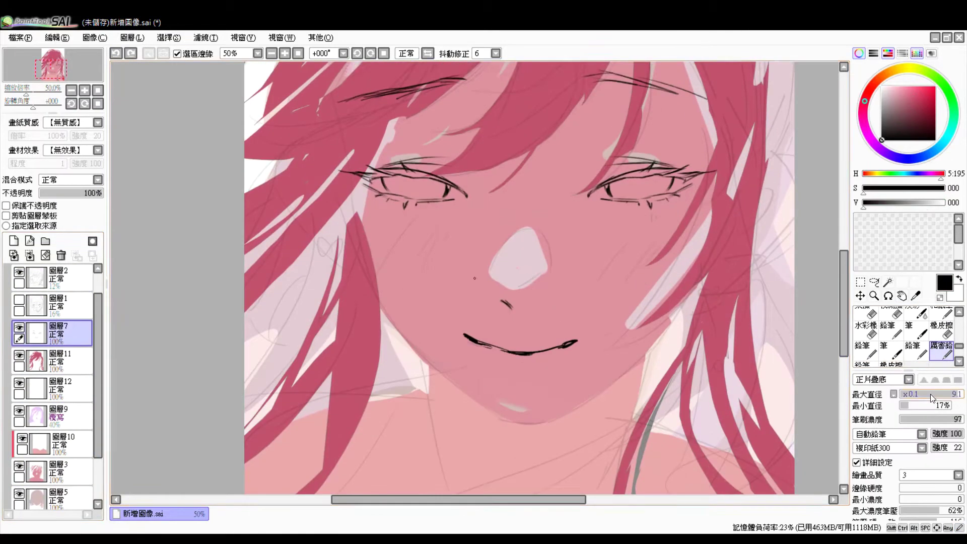
{"action": "key", "text": "h"}
{"action": "scroll", "coordinate": [519, 291], "scroll_direction": "up", "scroll_amount": 1}
{"action": "left_click_drag", "start_coordinate": [499, 261], "coordinate": [518, 288]}
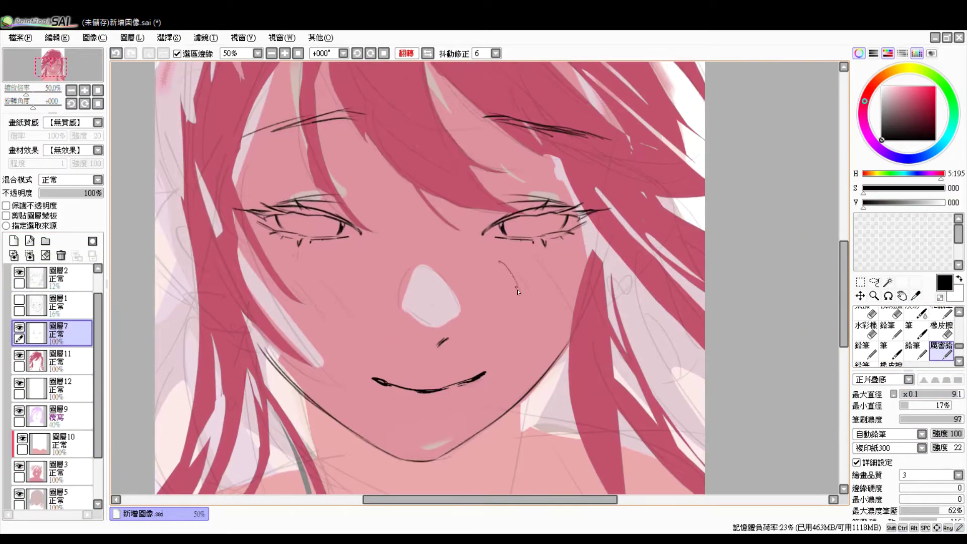
Adjust the mouth line on 圖層7 with a free transform.
{"action": "key", "text": "ctrl+t"}
{"action": "key", "text": "ctrl+minus"}
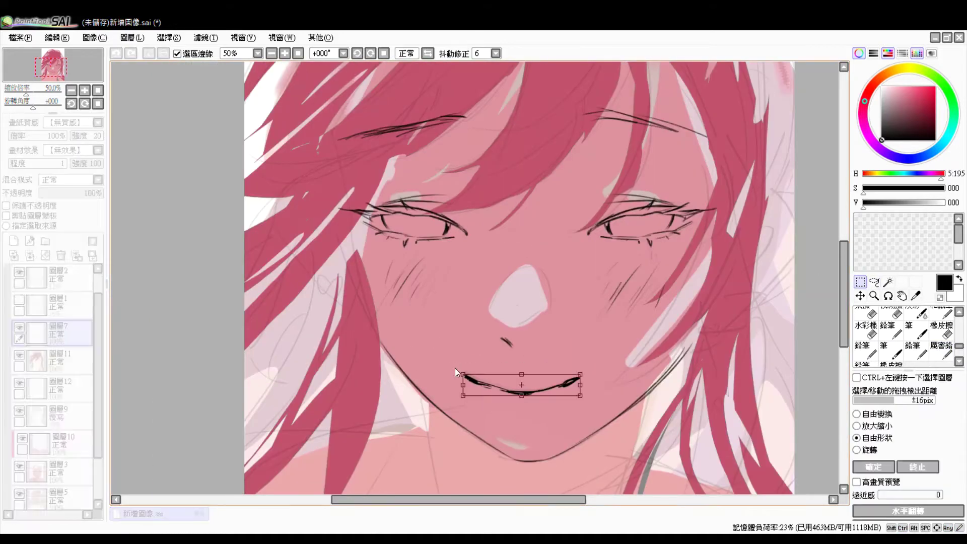
{"action": "key", "text": "ctrl+minus"}
{"action": "key", "text": "Escape"}
{"action": "scroll", "coordinate": [432, 261], "scroll_direction": "up", "scroll_amount": 1}
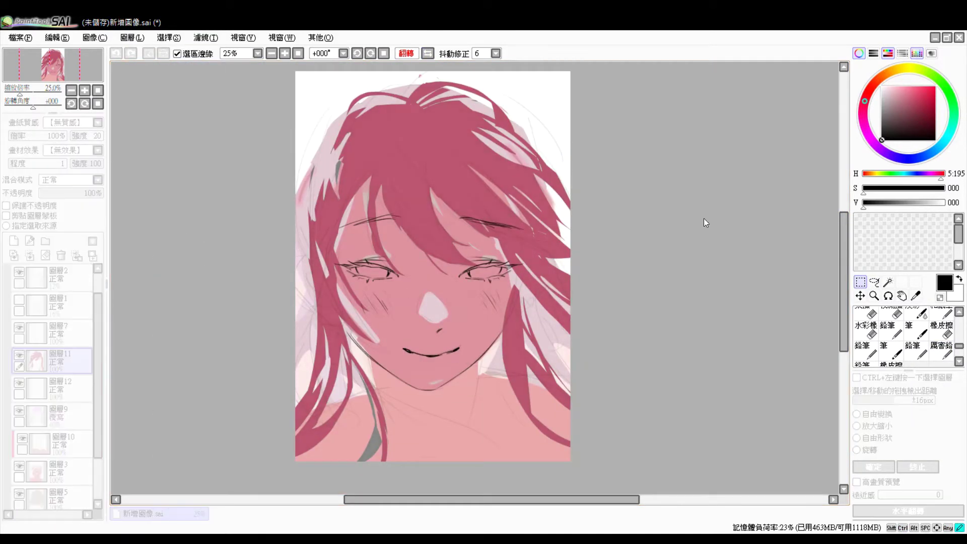
Fill crimson strands beside the face and across the shoulder on 圖層11, and refine the lock along the cheek.
{"action": "left_click", "coordinate": [874, 282]}
{"action": "left_click_drag", "start_coordinate": [309, 214], "coordinate": [330, 316]}
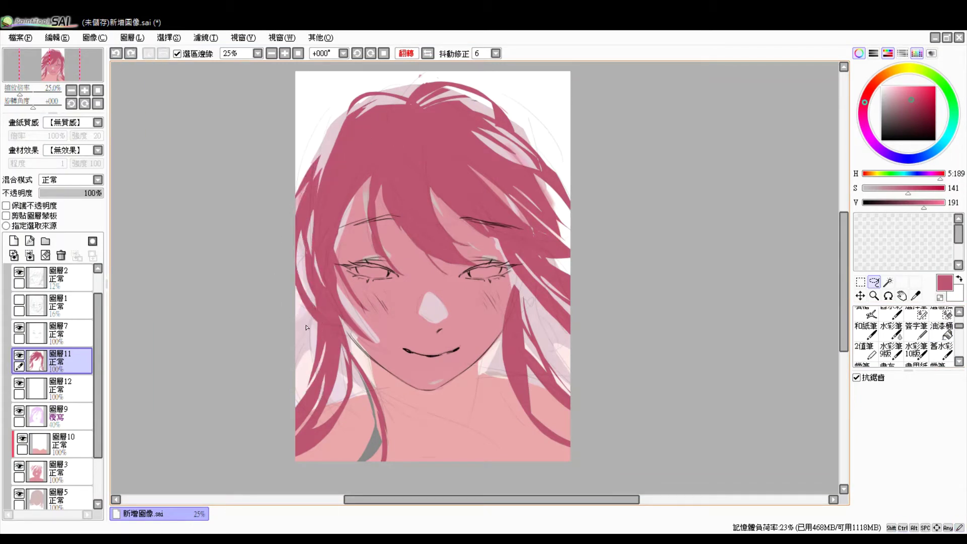
{"action": "left_click_drag", "start_coordinate": [398, 392], "coordinate": [492, 442]}
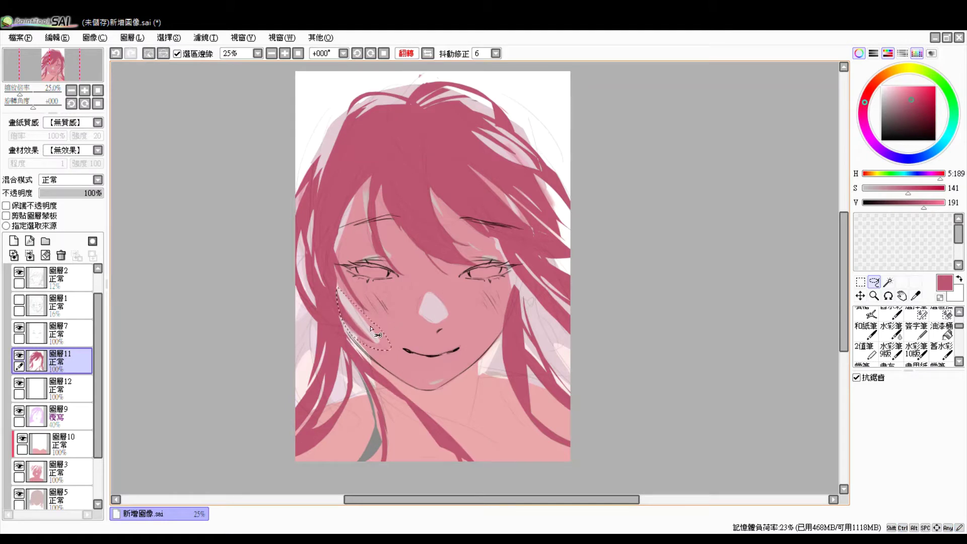
{"action": "key", "text": "ctrl+d"}
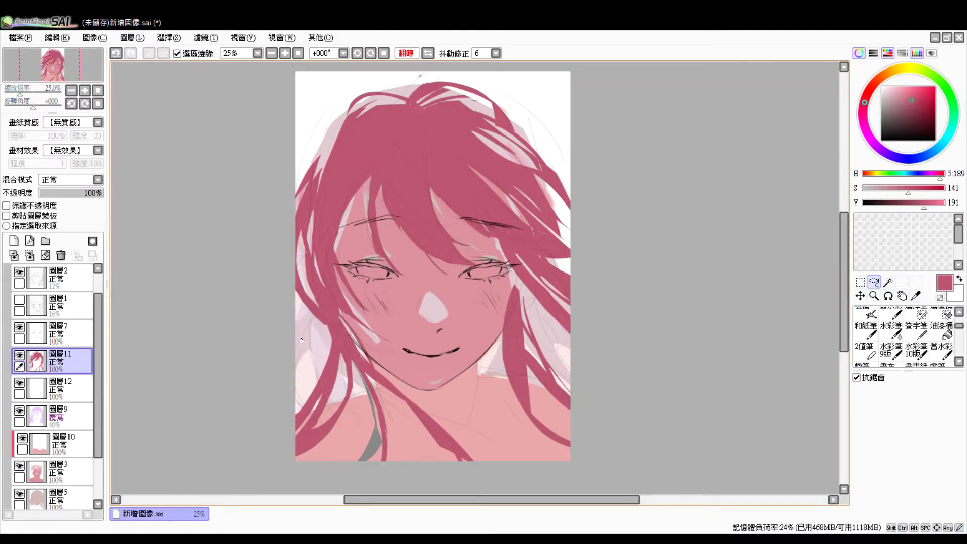
Rotate the lassoed lower side lock on 圖層11 and reshape the loose strands over the shoulder.
{"action": "left_click_drag", "start_coordinate": [313, 348], "coordinate": [303, 328]}
{"action": "key", "text": "ctrl+t"}
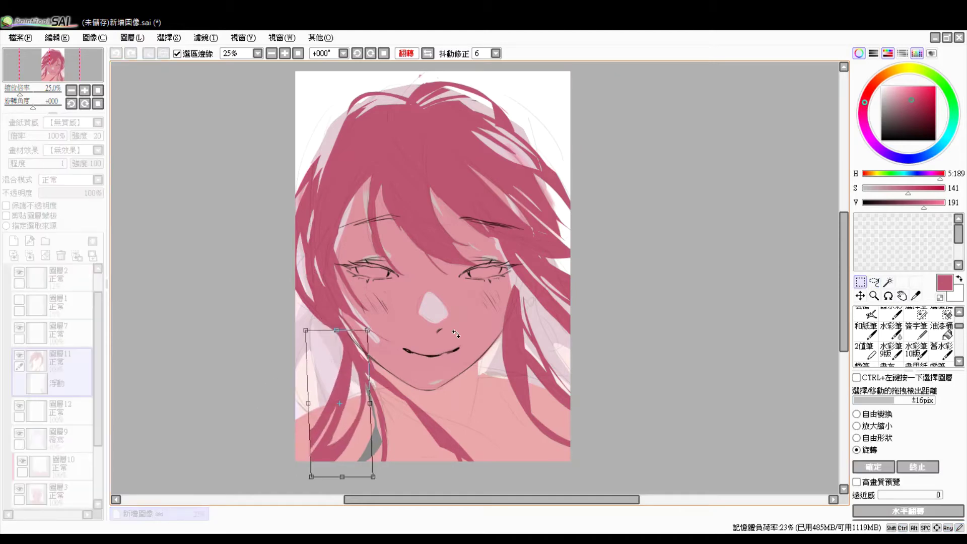
{"action": "left_click_drag", "start_coordinate": [378, 464], "coordinate": [412, 493]}
{"action": "key", "text": "Return"}
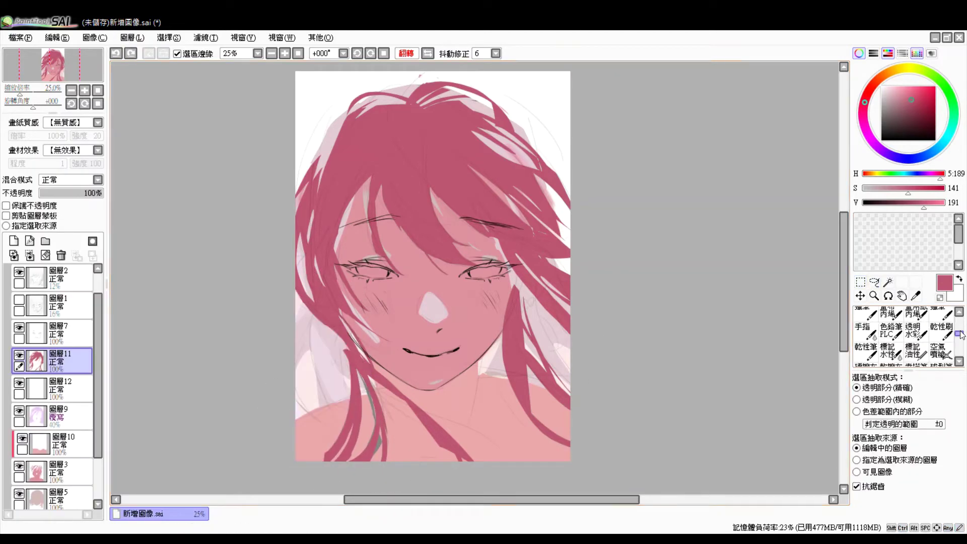
{"action": "key", "text": "ctrl+d"}
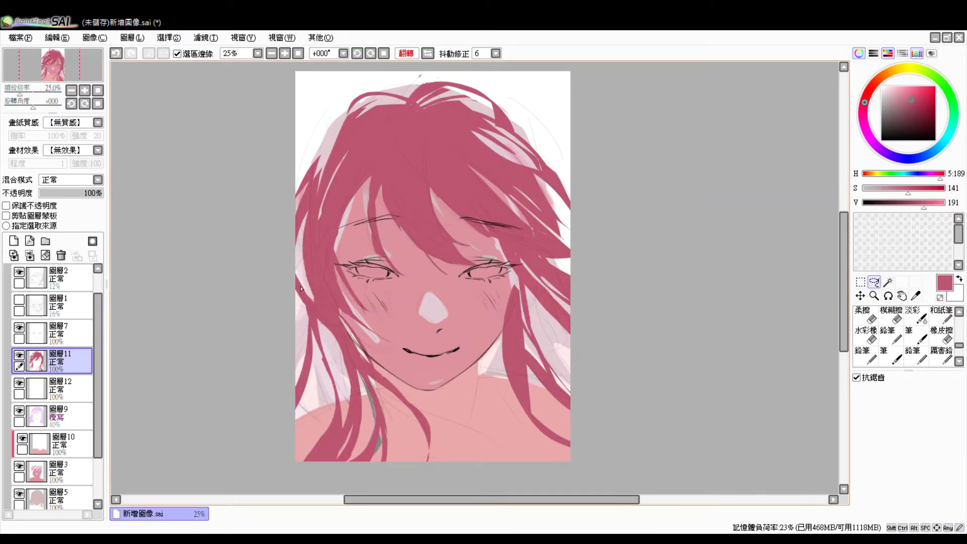
{"action": "scroll", "coordinate": [628, 406], "scroll_direction": "left", "scroll_amount": 1}
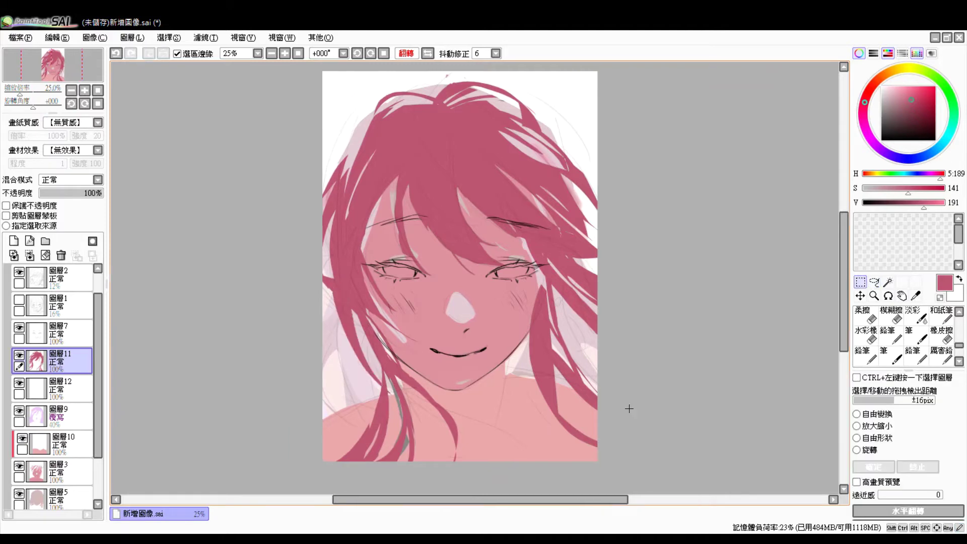
Sample the light skin pink and refine the shoulder area on 圖層3 with the Lasso.
{"action": "left_click", "coordinate": [61, 471]}
{"action": "left_click_drag", "start_coordinate": [958, 327], "coordinate": [959, 342]}
{"action": "left_click", "coordinate": [874, 282]}
{"action": "key", "text": "ctrl+z"}
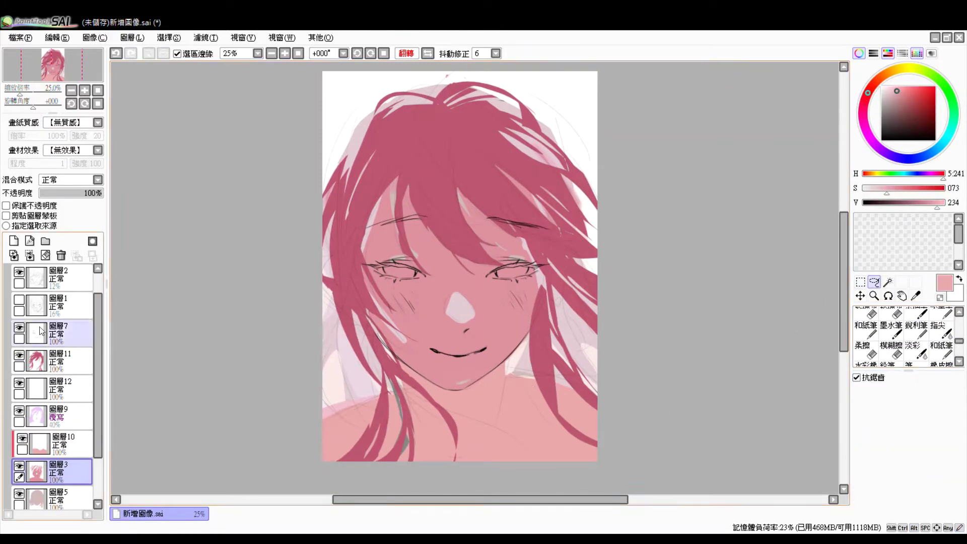
Thicken the black mouth line on 圖層7 and trim its edges with the eraser.
{"action": "scroll", "coordinate": [483, 297], "scroll_direction": "up", "scroll_amount": 1}
{"action": "key", "text": "b"}
{"action": "left_click", "coordinate": [496, 289]}
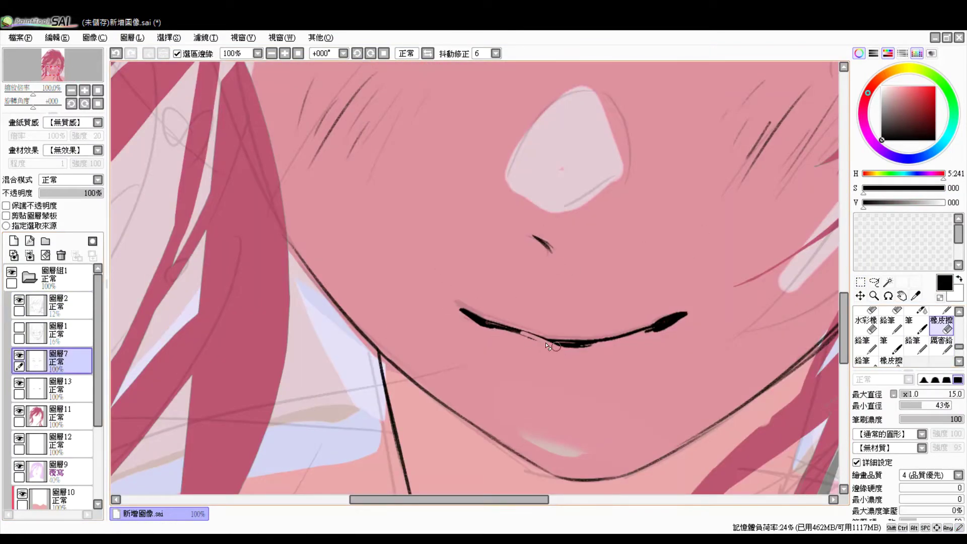
{"action": "scroll", "coordinate": [548, 346], "scroll_direction": "down", "scroll_amount": 2}
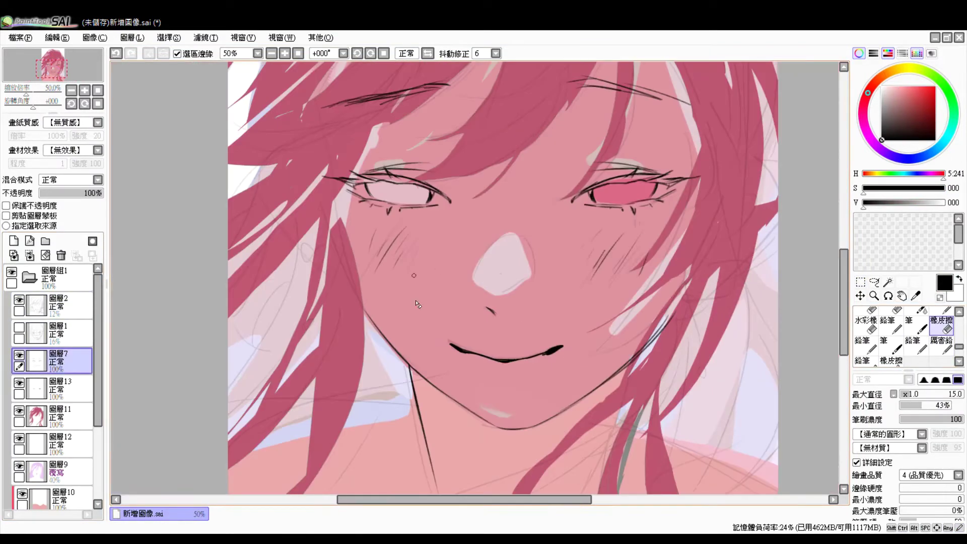
Draw the black neck, shoulder and collarbone lines on 圖層7.
{"action": "key", "text": "n"}
{"action": "scroll", "coordinate": [553, 337], "scroll_direction": "down", "scroll_amount": 1}
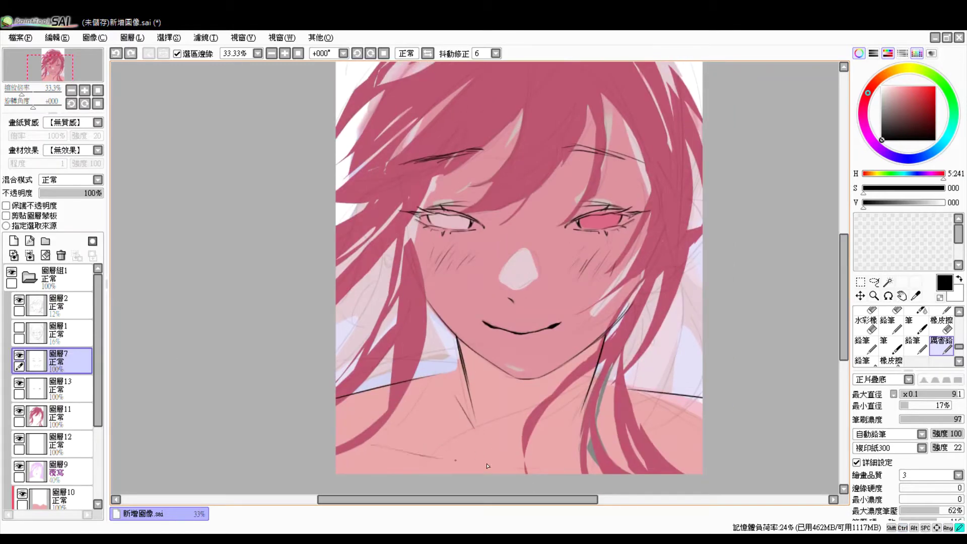
{"action": "scroll", "coordinate": [712, 311], "scroll_direction": "down", "scroll_amount": 1}
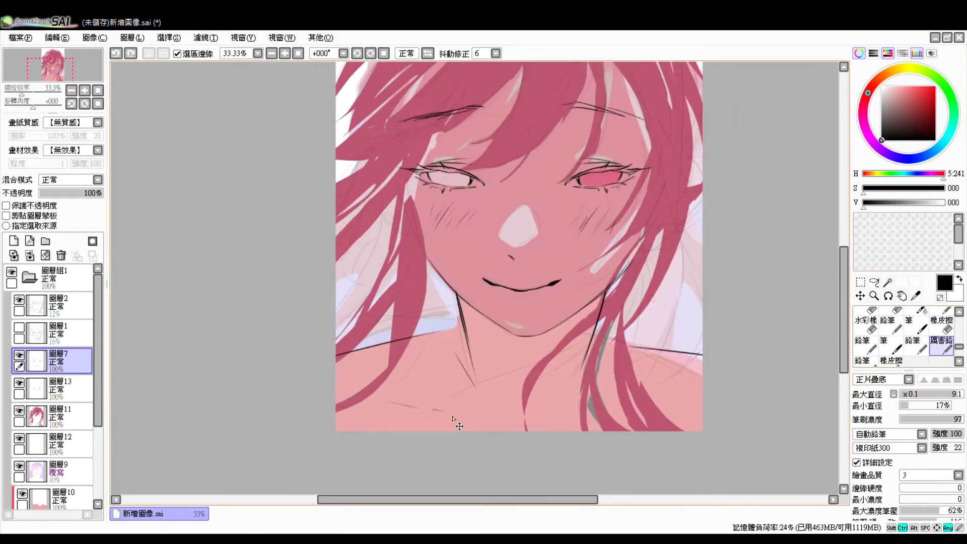
Shade the neck and shoulders with sampled pink on 圖層10 and set that layer's opacity to 33%.
{"action": "key", "text": "e"}
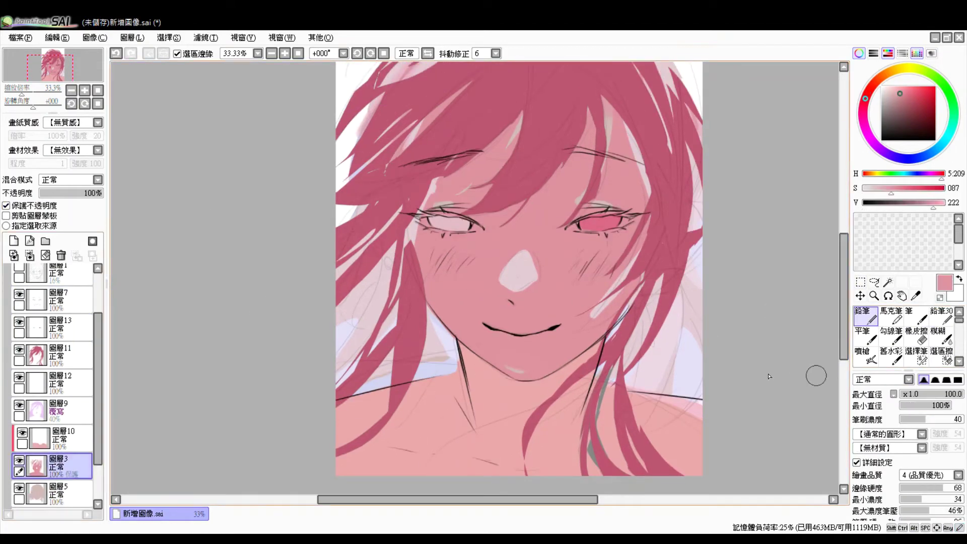
{"action": "scroll", "coordinate": [519, 277], "scroll_direction": "down", "scroll_amount": 1}
{"action": "left_click", "coordinate": [61, 436]}
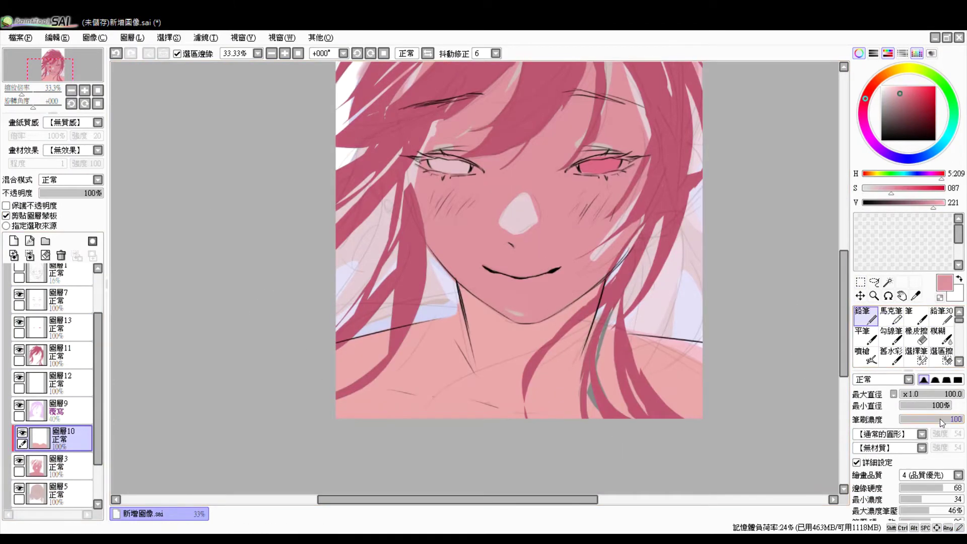
{"action": "left_click_drag", "start_coordinate": [98, 193], "coordinate": [66, 196]}
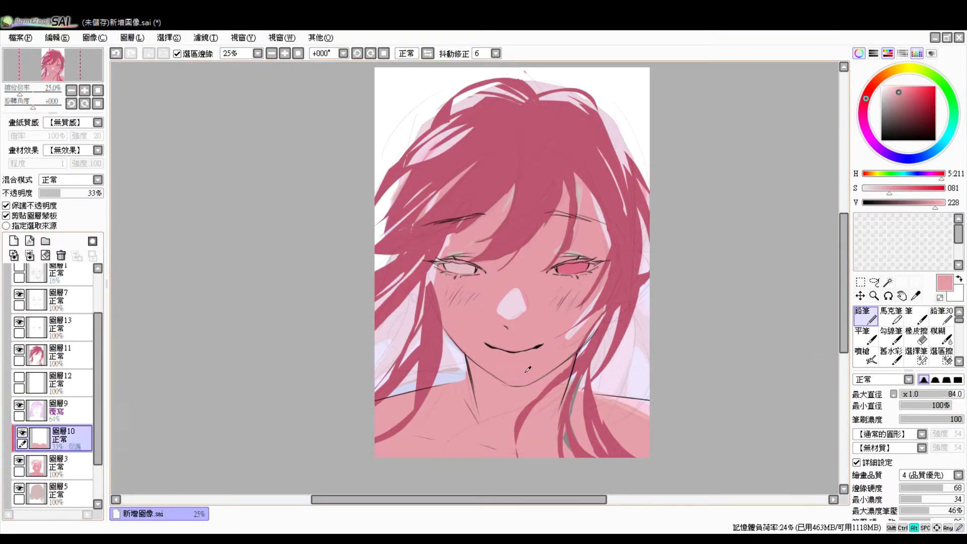
{"action": "left_click", "coordinate": [528, 369], "text": "alt"}
{"action": "left_click_drag", "start_coordinate": [473, 385], "coordinate": [560, 439]}
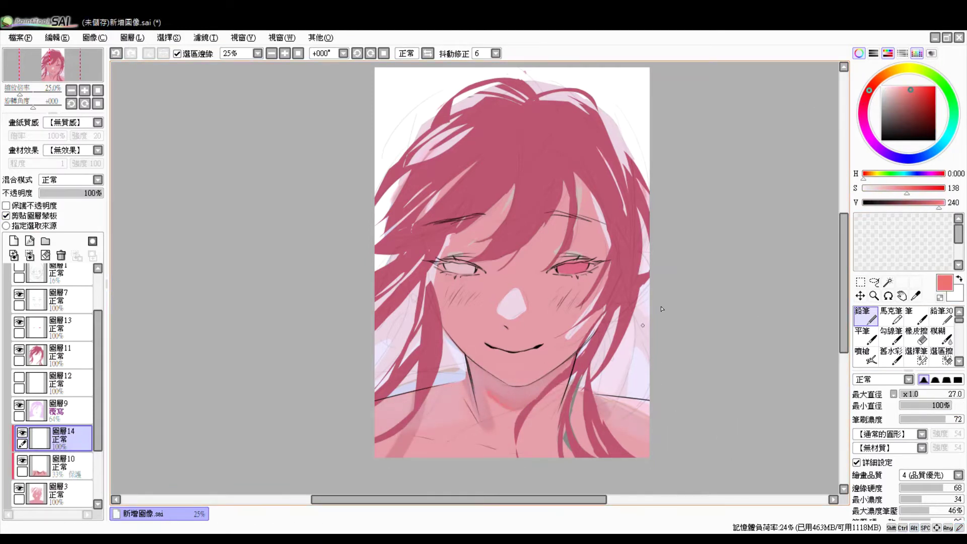
Undo the red stroke under the chin and tint the tip of the nose with a sampled warm pink.
{"action": "key", "text": "ctrl+z"}
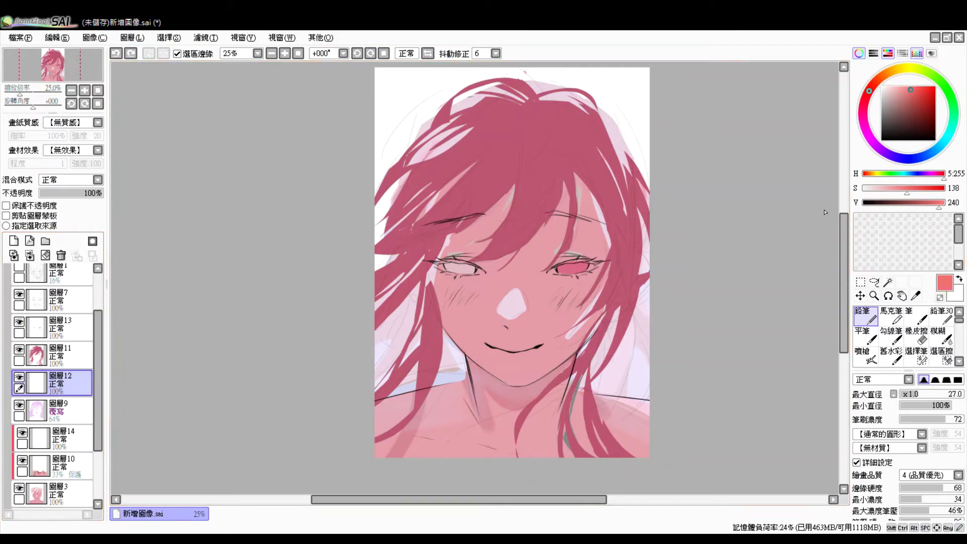
{"action": "left_click", "coordinate": [519, 394]}
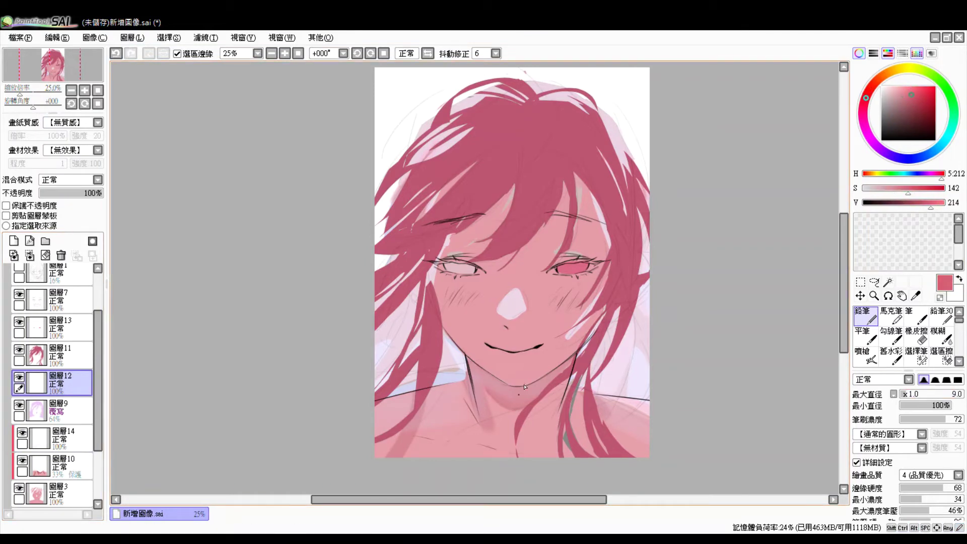
{"action": "left_click", "coordinate": [55, 328]}
{"action": "left_click", "coordinate": [512, 408], "text": "alt"}
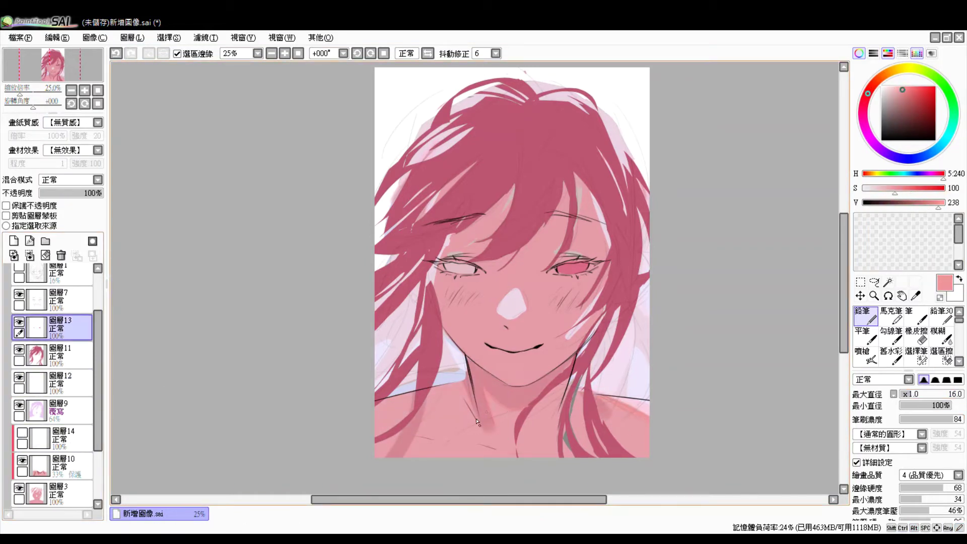
{"action": "scroll", "coordinate": [511, 304], "scroll_direction": "up", "scroll_amount": 1}
{"action": "left_click_drag", "start_coordinate": [501, 320], "coordinate": [519, 323]}
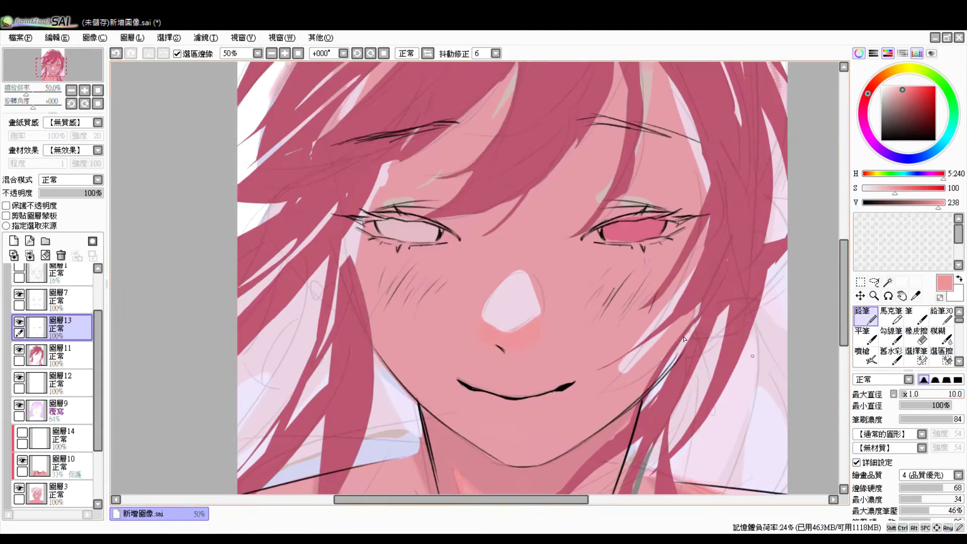
Add layer 圖層15 and paint soft pink blush across both cheeks.
{"action": "left_click", "coordinate": [15, 241]}
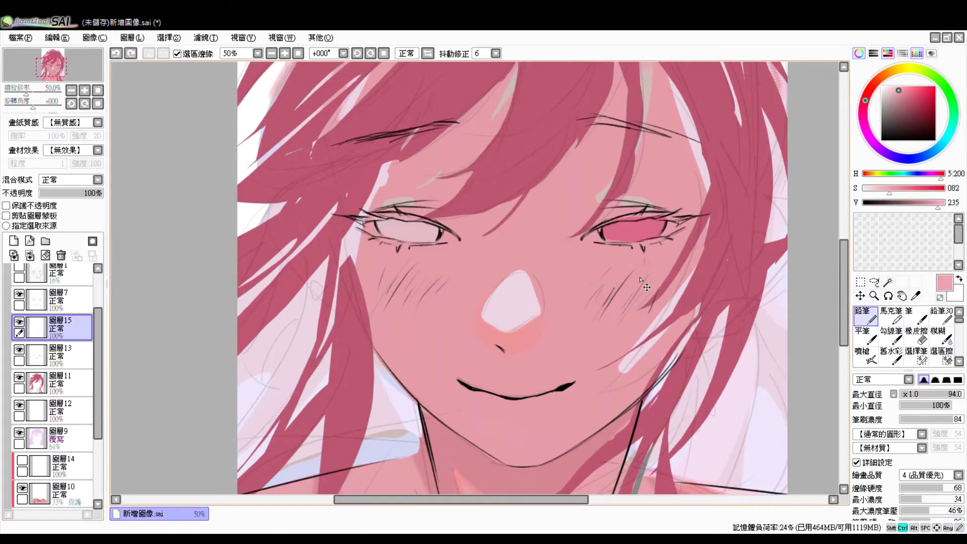
{"action": "left_click_drag", "start_coordinate": [372, 282], "coordinate": [403, 302]}
{"action": "left_click_drag", "start_coordinate": [599, 282], "coordinate": [640, 297]}
{"action": "key", "text": "ctrl+z"}
{"action": "scroll", "coordinate": [445, 285], "scroll_direction": "down", "scroll_amount": 1}
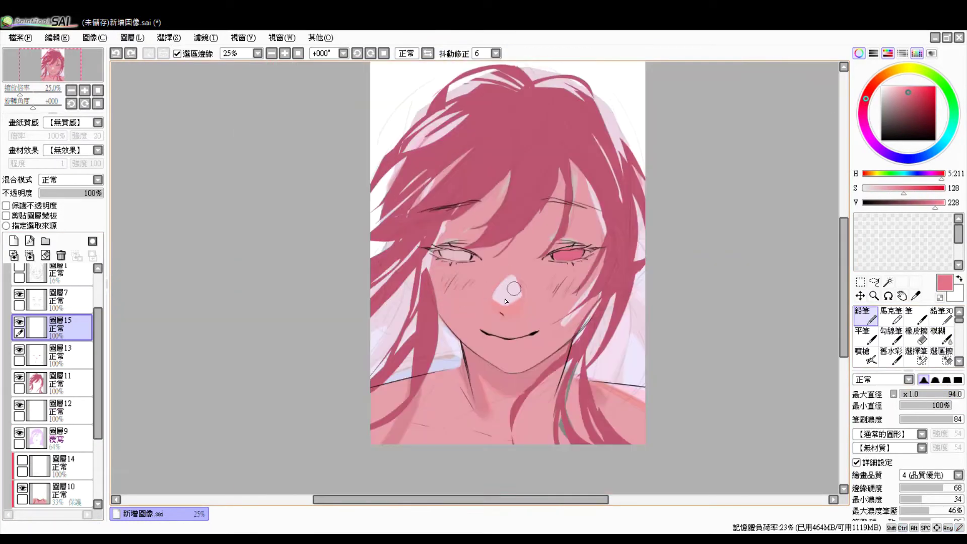
{"action": "left_click", "coordinate": [56, 353]}
{"action": "left_click", "coordinate": [875, 282]}
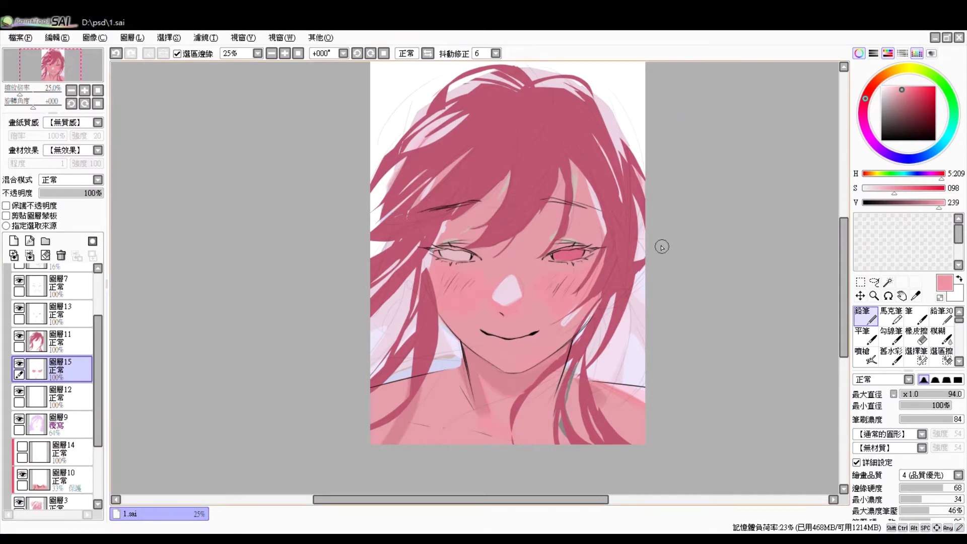
Fill the upper hair with lighter pink on 圖層16 clipped to 圖層11, and blur its lower edge into the crimson.
{"action": "left_click", "coordinate": [66, 333]}
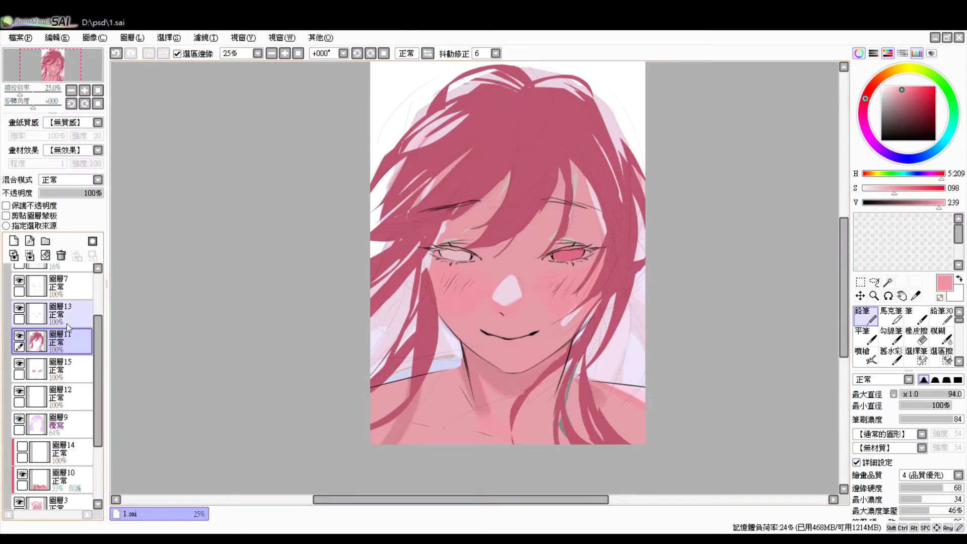
{"action": "left_click", "coordinate": [875, 282]}
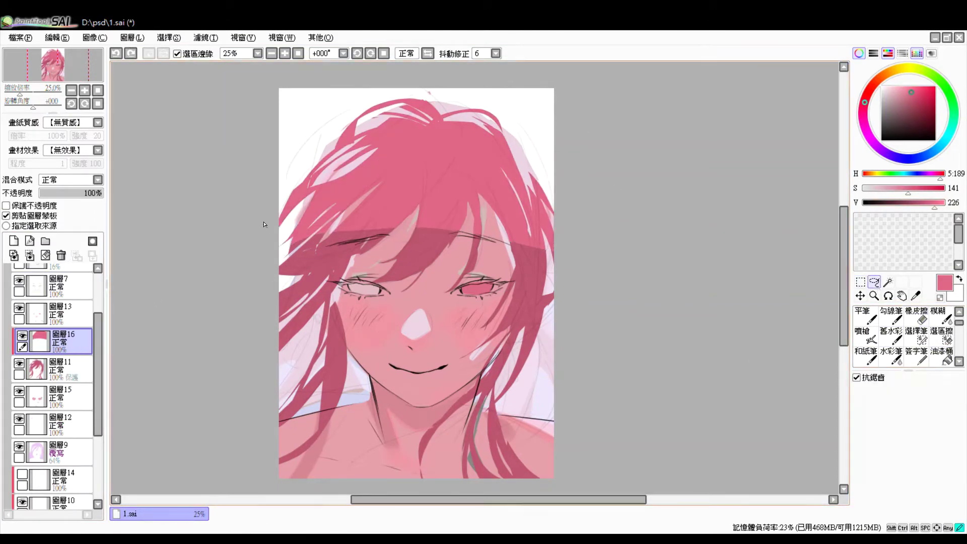
{"action": "left_click_drag", "start_coordinate": [334, 221], "coordinate": [483, 201]}
{"action": "left_click", "coordinate": [949, 341]}
{"action": "left_click", "coordinate": [949, 341]}
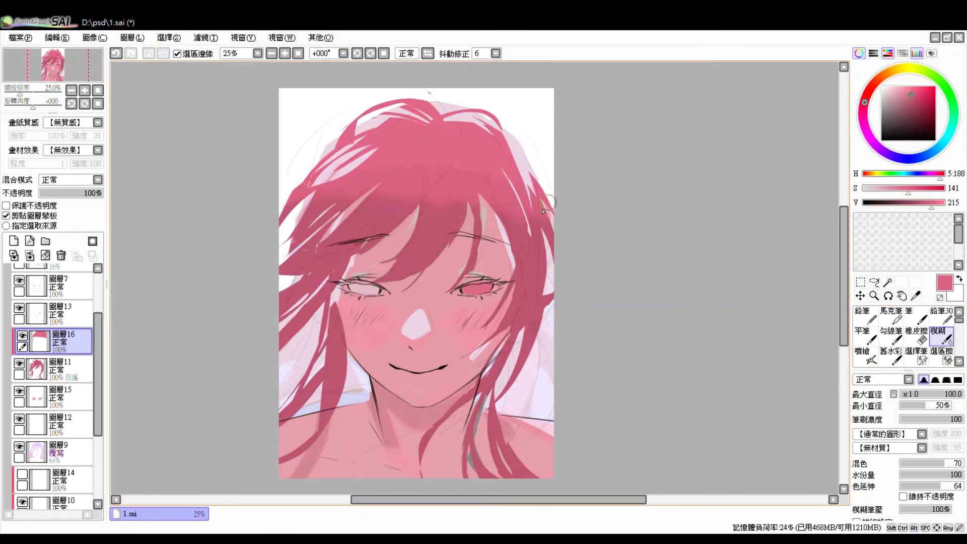
Paint darker crimson over the lower locks on new clipped layer 圖層17 and set its opacity to 45%.
{"action": "left_click", "coordinate": [921, 102]}
{"action": "left_click", "coordinate": [13, 241]}
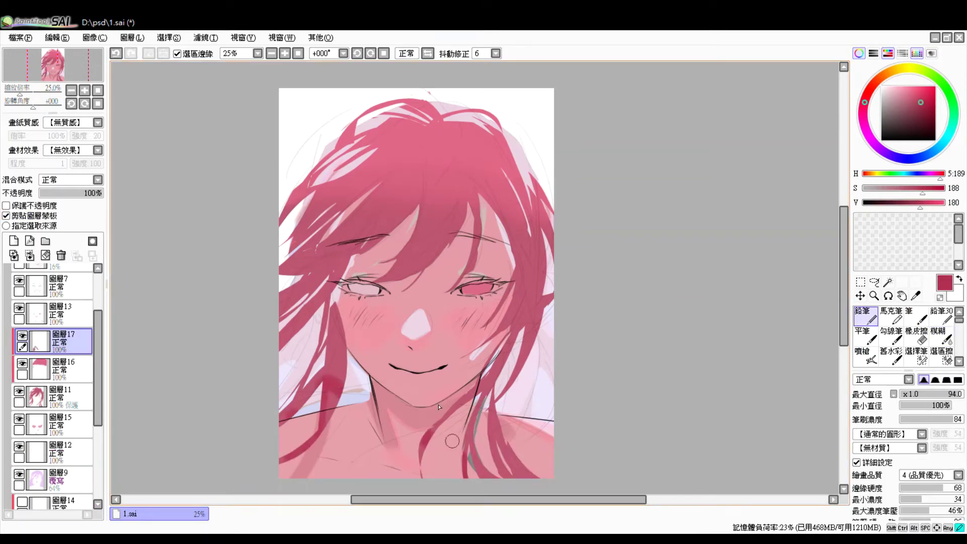
{"action": "left_click_drag", "start_coordinate": [292, 383], "coordinate": [323, 473]}
{"action": "left_click_drag", "start_coordinate": [503, 408], "coordinate": [477, 476]}
{"action": "left_click", "coordinate": [6, 205]}
{"action": "left_click", "coordinate": [887, 90]}
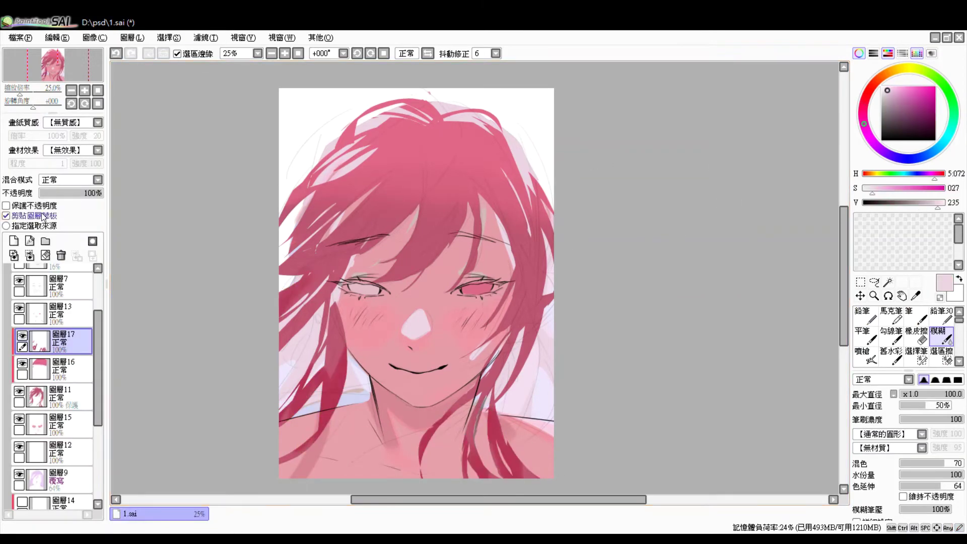
{"action": "key", "text": "ctrl+z"}
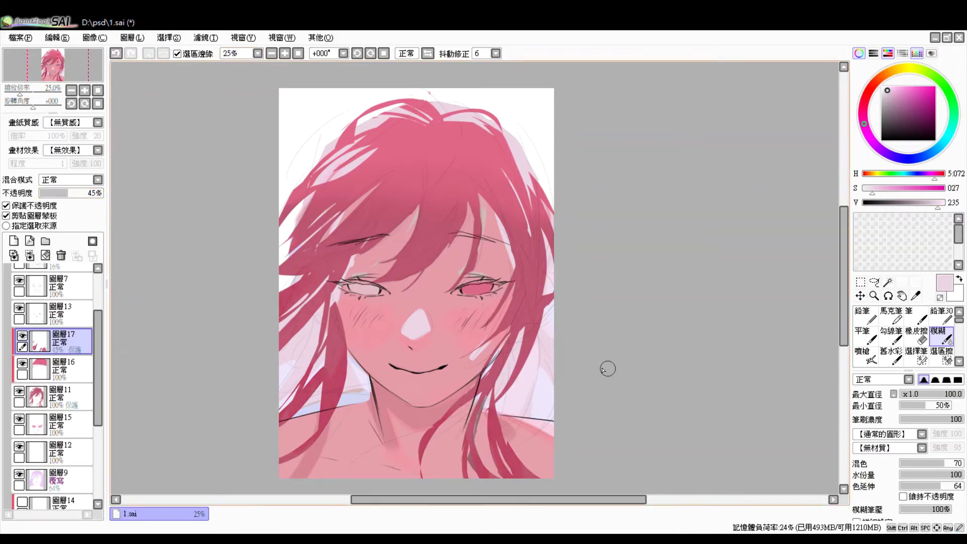
Fill lassoed dark crimson strand shadows in the fringe and at the crown on 圖層17.
{"action": "left_click", "coordinate": [874, 282]}
{"action": "scroll", "coordinate": [541, 193], "scroll_direction": "up", "scroll_amount": 1}
{"action": "left_click_drag", "start_coordinate": [541, 193], "coordinate": [582, 302]}
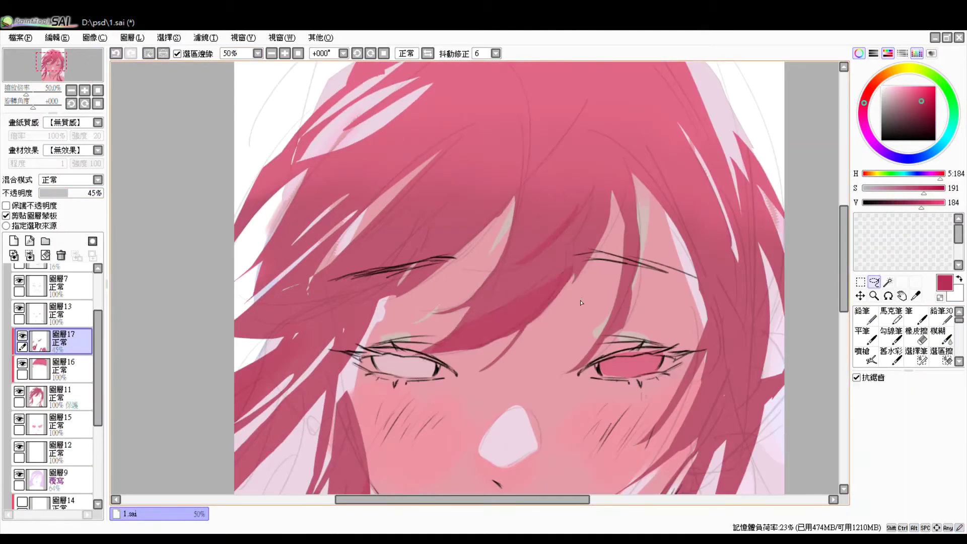
{"action": "key", "text": "ctrl+d"}
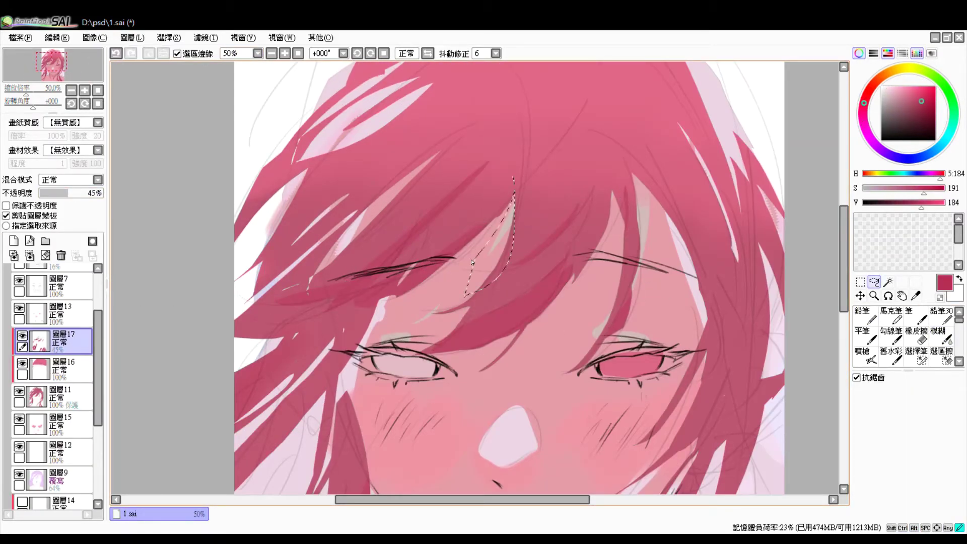
{"action": "scroll", "coordinate": [648, 308], "scroll_direction": "up", "scroll_amount": 2}
{"action": "left_click_drag", "start_coordinate": [508, 130], "coordinate": [402, 155]}
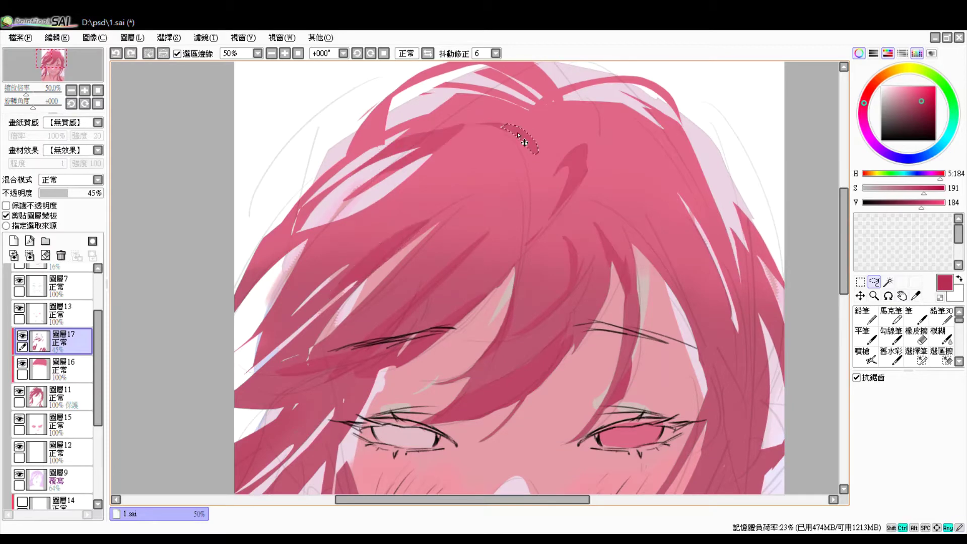
{"action": "key", "text": "ctrl+d"}
Extend the dark strand shadows through the side locks and the middle of the fringe on 圖層17 with the Lasso.
{"action": "scroll", "coordinate": [530, 150], "scroll_direction": "down", "scroll_amount": 1}
{"action": "left_click", "coordinate": [917, 336]}
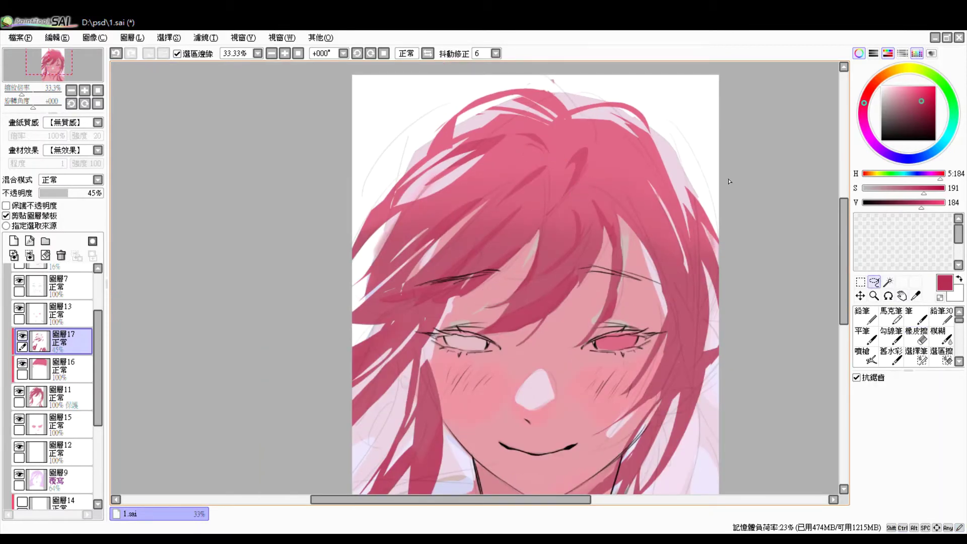
{"action": "left_click", "coordinate": [874, 282]}
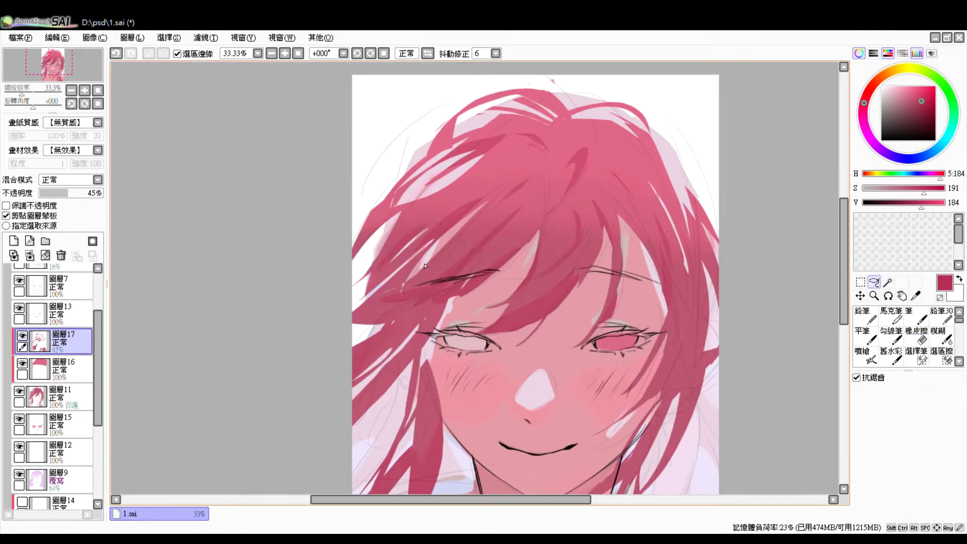
{"action": "scroll", "coordinate": [850, 258], "scroll_direction": "up", "scroll_amount": 1}
{"action": "scroll", "coordinate": [850, 258], "scroll_direction": "down", "scroll_amount": 3}
{"action": "left_click_drag", "start_coordinate": [543, 223], "coordinate": [505, 267]}
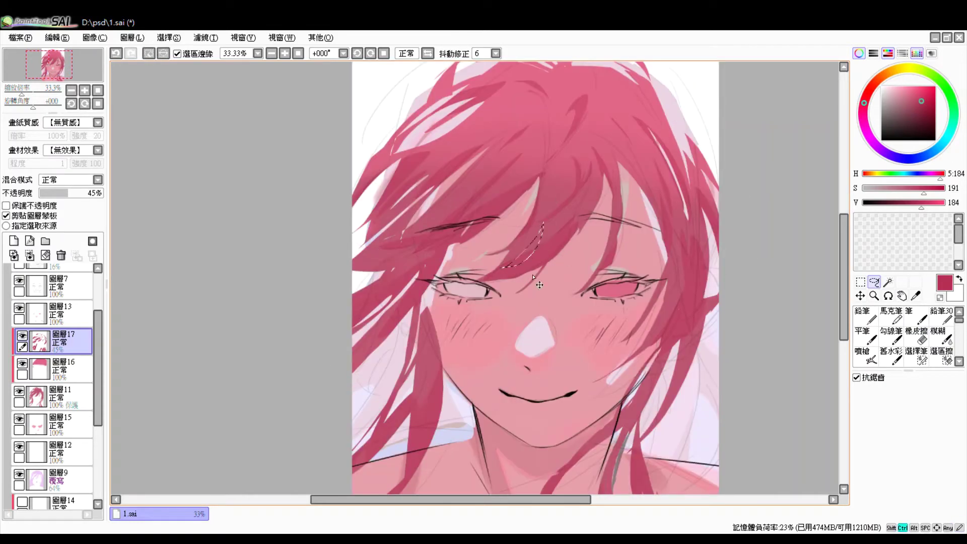
Fill new layer 圖層18 with light pink, blend it as 覆寫 and lower its opacity to 27%.
{"action": "scroll", "coordinate": [482, 271], "scroll_direction": "down", "scroll_amount": 1}
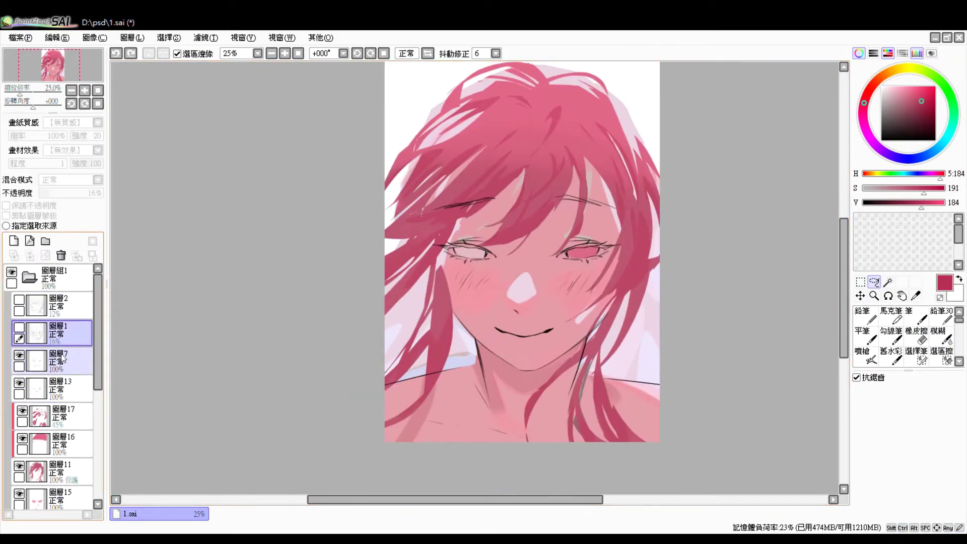
{"action": "left_click", "coordinate": [942, 335]}
{"action": "left_click", "coordinate": [898, 86]}
{"action": "left_click", "coordinate": [431, 252]}
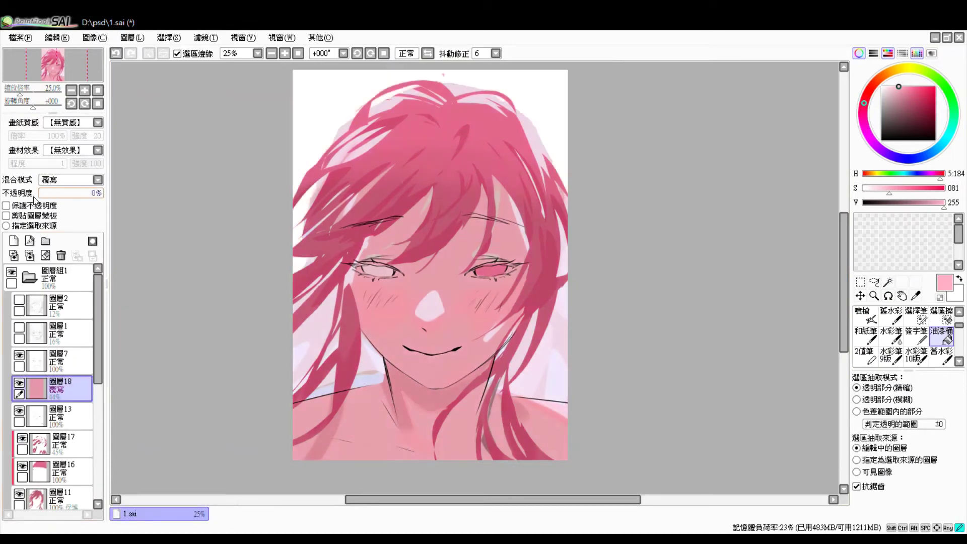
{"action": "left_click_drag", "start_coordinate": [104, 193], "coordinate": [53, 193]}
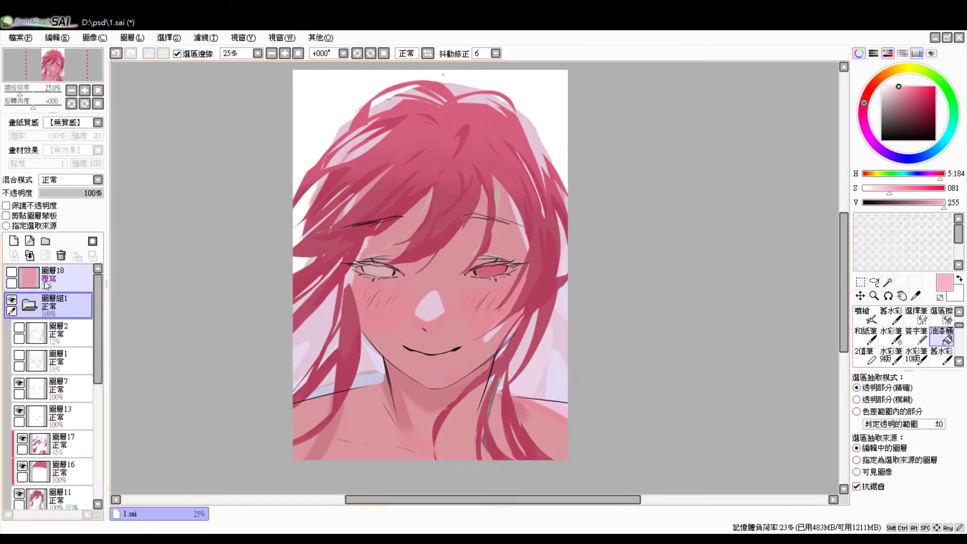
Lasso pale pink light patches on the cheek, neck and shoulders on new layer 圖層19, blended as 覆寫 at 95% opacity.
{"action": "left_click", "coordinate": [55, 434]}
{"action": "left_click_drag", "start_coordinate": [98, 383], "coordinate": [101, 356]}
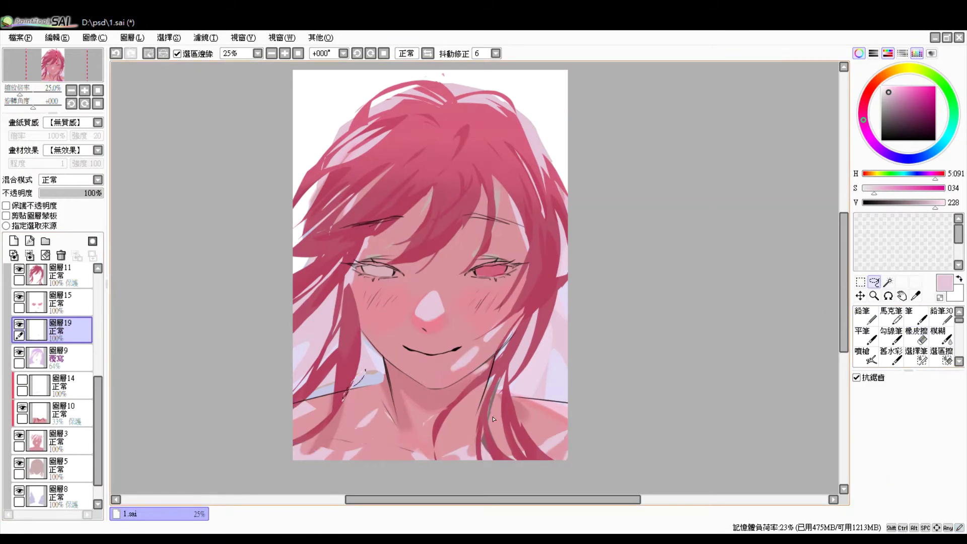
{"action": "left_click_drag", "start_coordinate": [369, 419], "coordinate": [392, 445]}
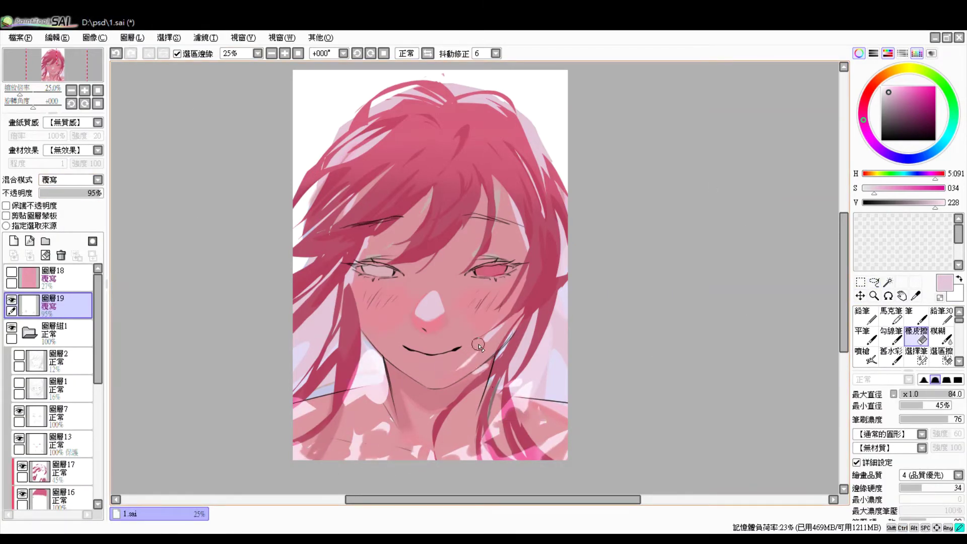
Add lassoed light patches over the hair and face on 圖層19 and skew the layer with a free transform.
{"action": "key", "text": "n"}
{"action": "key", "text": "l"}
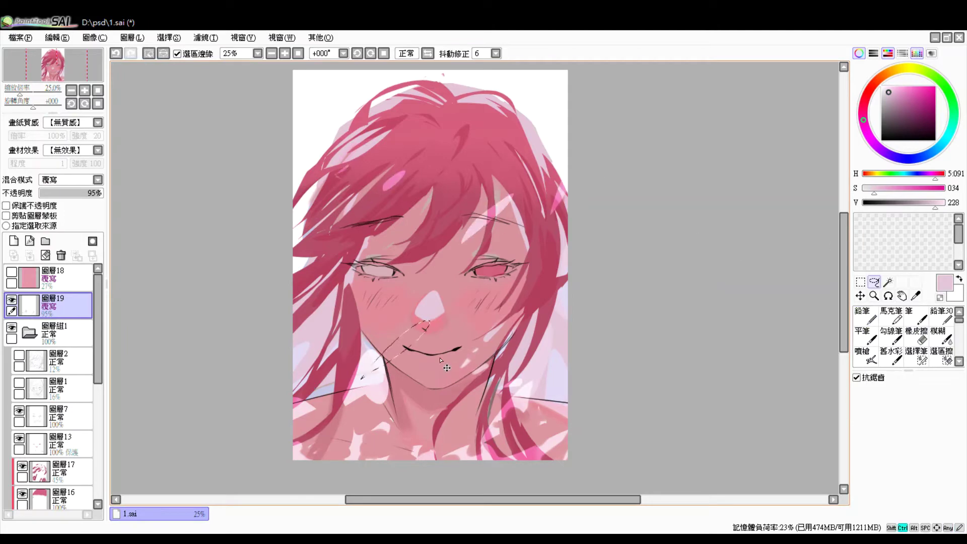
{"action": "key", "text": "ctrl+t"}
{"action": "mouse_move", "coordinate": [568, 460]}
{"action": "left_mouse_down"}
{"action": "mouse_move", "coordinate": [519, 424]}
{"action": "mouse_move", "coordinate": [549, 466]}
{"action": "left_mouse_up"}
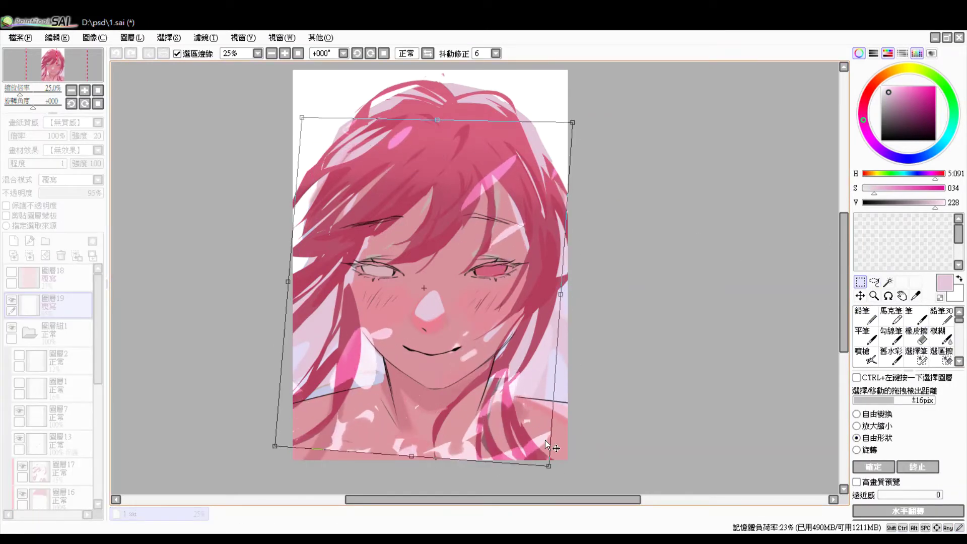
{"action": "key", "text": "Return"}
Hide 圖層19 and lasso pale pink petal shapes over the hair, neck and shoulders on new layer 圖層20.
{"action": "key", "text": "e"}
{"action": "key", "text": "ctrl+shift+n"}
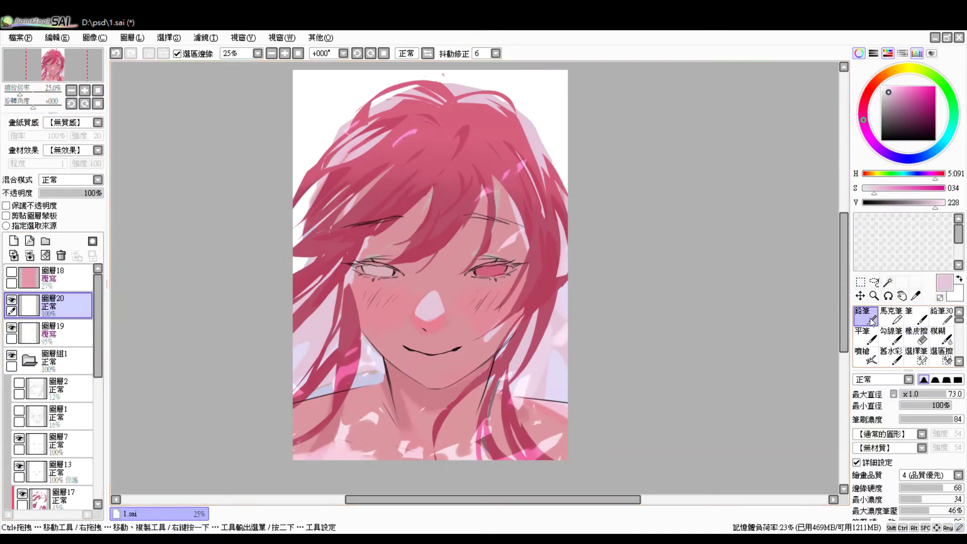
{"action": "key", "text": "l"}
{"action": "left_click", "coordinate": [11, 327]}
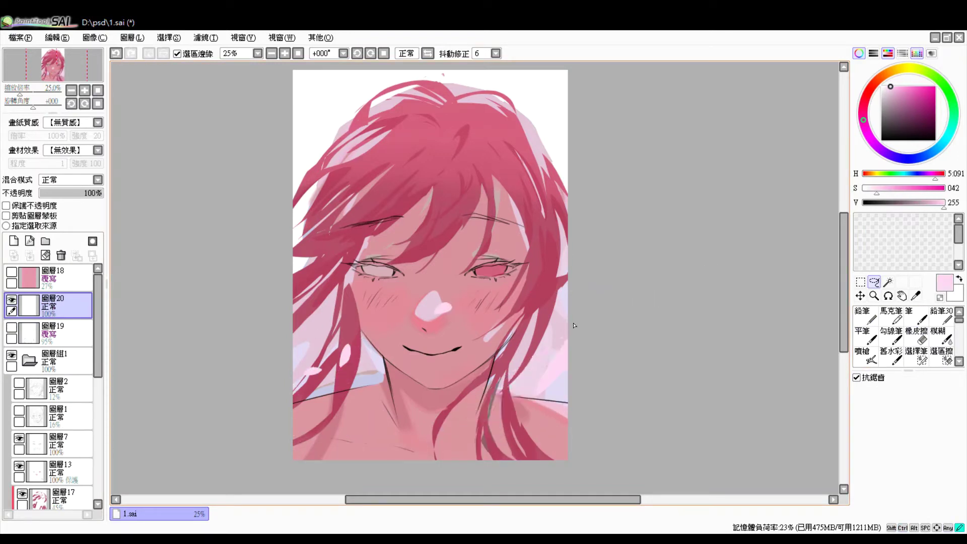
{"action": "mouse_move", "coordinate": [569, 324]}
{"action": "left_mouse_down"}
{"action": "mouse_move", "coordinate": [646, 143]}
{"action": "mouse_move", "coordinate": [280, 425]}
{"action": "mouse_move", "coordinate": [327, 417]}
{"action": "left_mouse_up"}
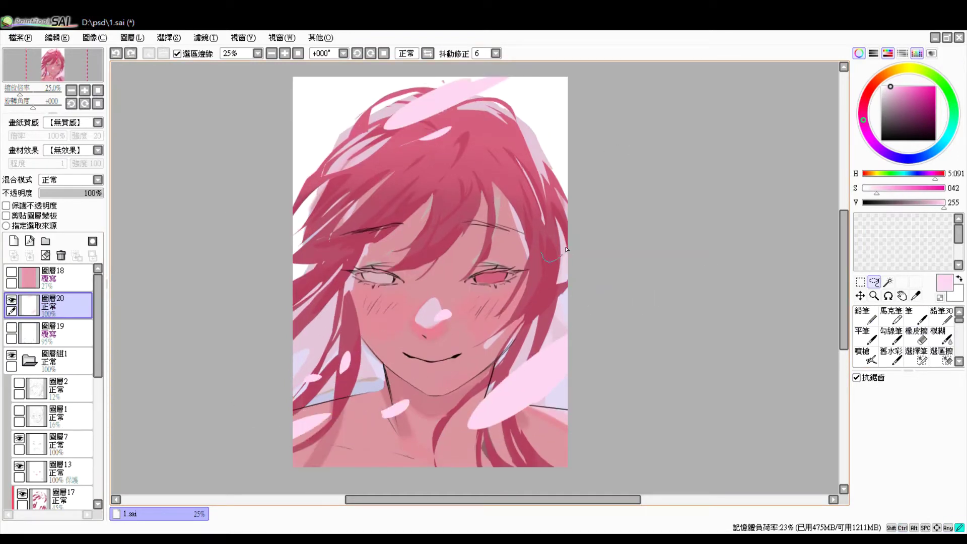
Reposition and skew individual petals on 圖層20 with free transforms, and lower 圖層19 to 35% opacity.
{"action": "left_click_drag", "start_coordinate": [353, 378], "coordinate": [337, 357]}
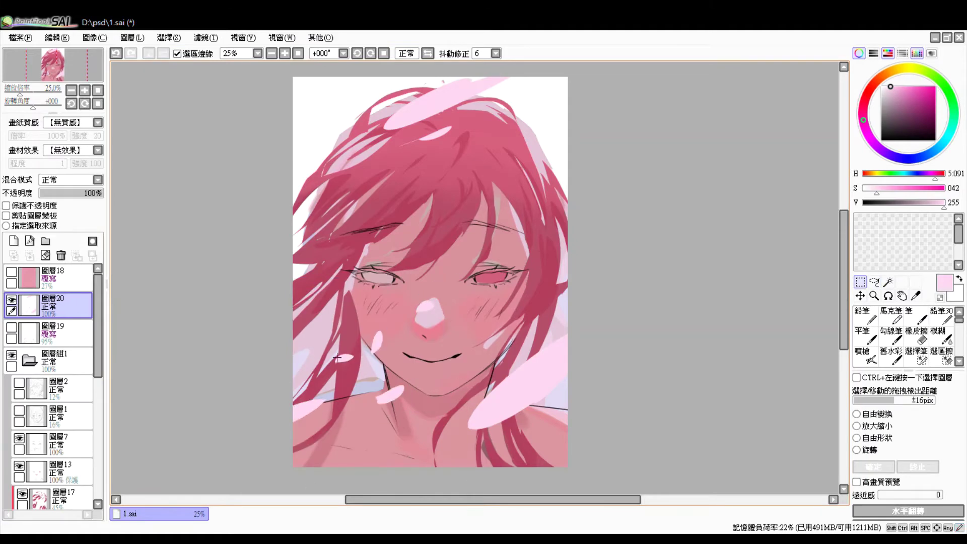
{"action": "left_click_drag", "start_coordinate": [438, 88], "coordinate": [454, 106]}
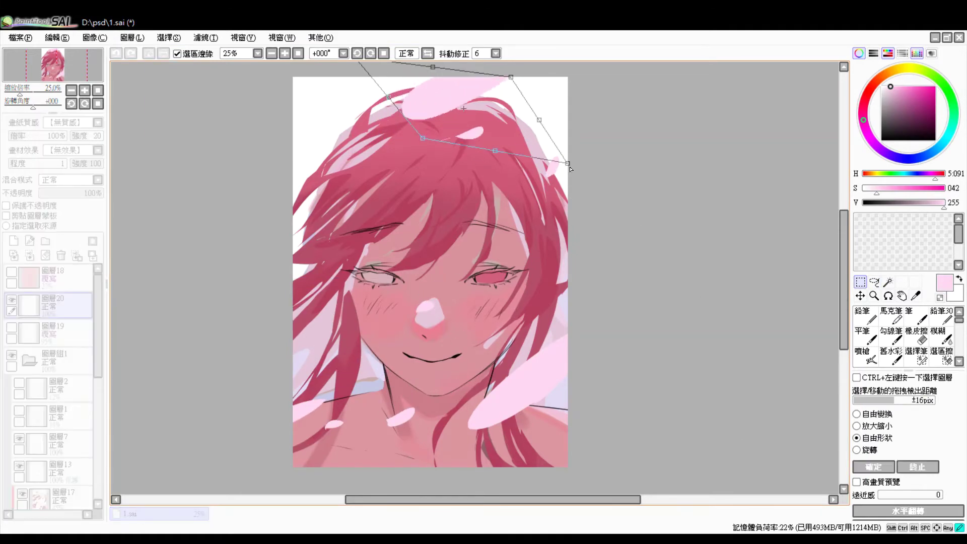
{"action": "left_click", "coordinate": [11, 272]}
{"action": "key", "text": "ctrl+t"}
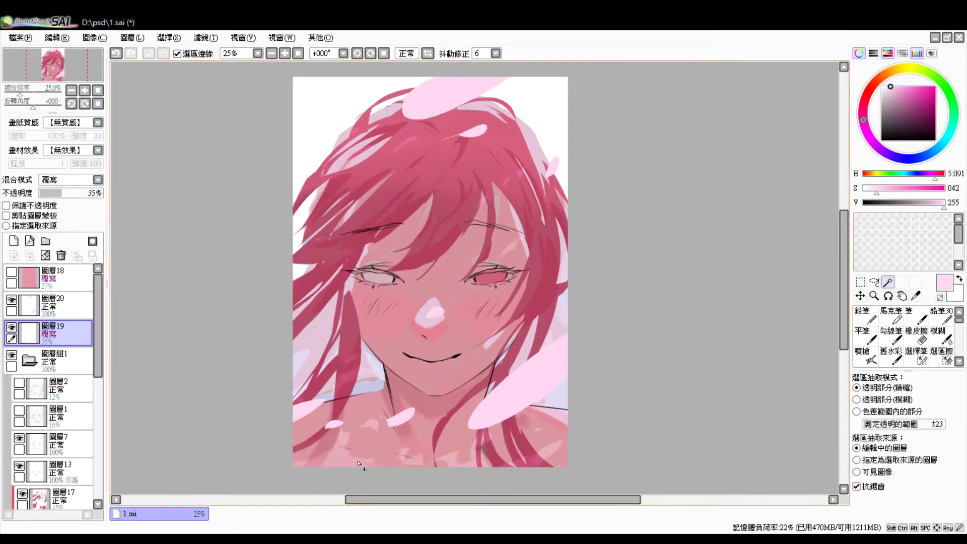
Soften the strand shadows across the fringe and crown on 圖層17 with the 模糊 brush at size 34.
{"action": "scroll", "coordinate": [50, 353], "scroll_direction": "down", "scroll_amount": 5}
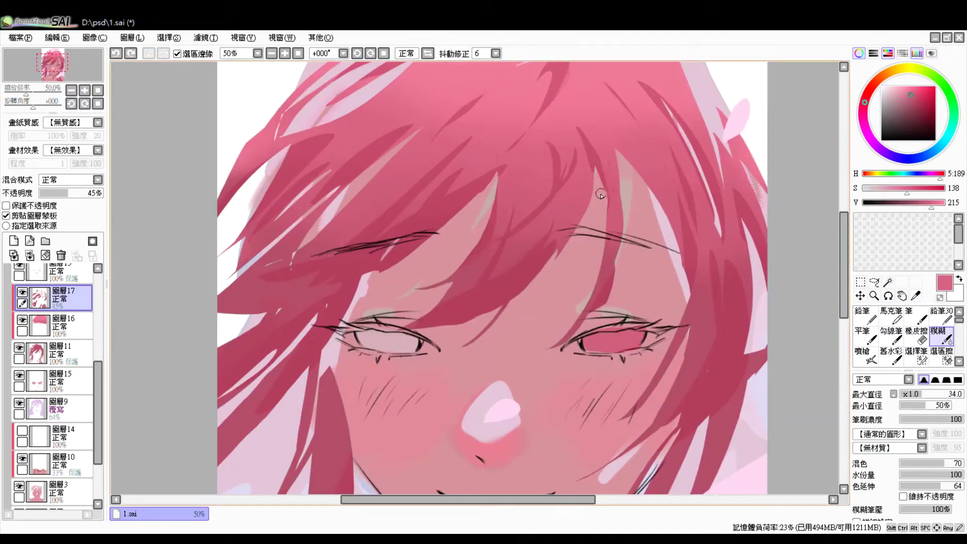
{"action": "scroll", "coordinate": [551, 205], "scroll_direction": "up", "scroll_amount": 3}
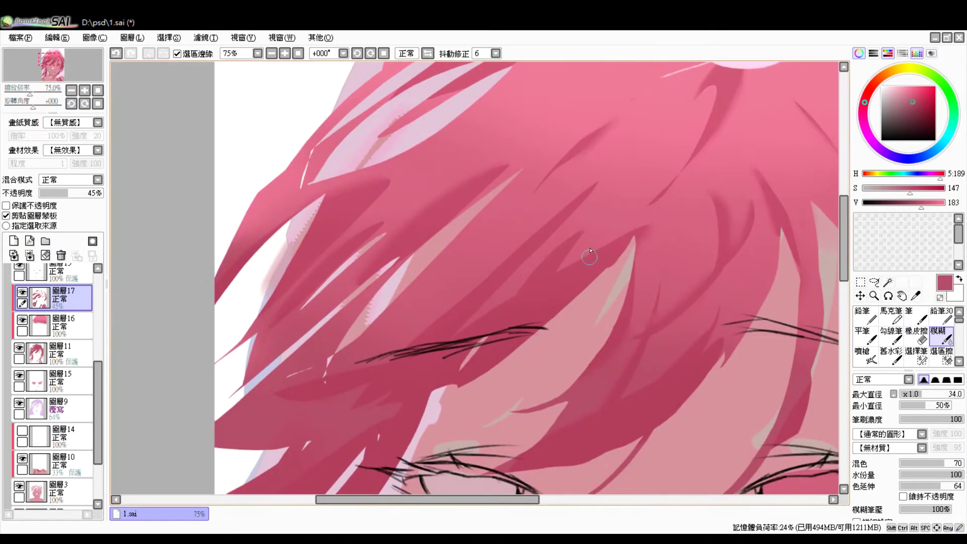
{"action": "scroll", "coordinate": [366, 348], "scroll_direction": "down", "scroll_amount": 2}
{"action": "key", "text": "l"}
{"action": "scroll", "coordinate": [572, 279], "scroll_direction": "up", "scroll_amount": 1}
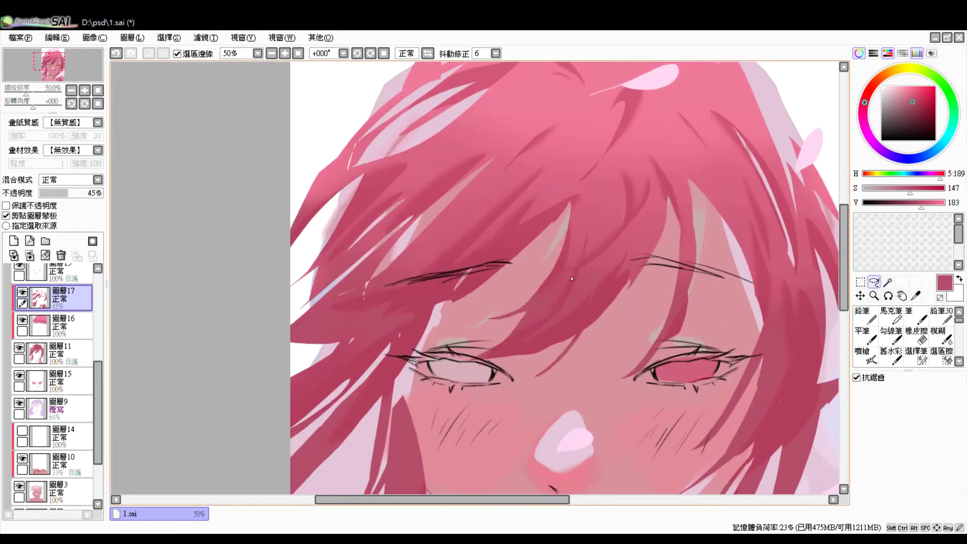
{"action": "key", "text": "ctrl+d"}
{"action": "key", "text": "b"}
{"action": "scroll", "coordinate": [513, 328], "scroll_direction": "down", "scroll_amount": 2}
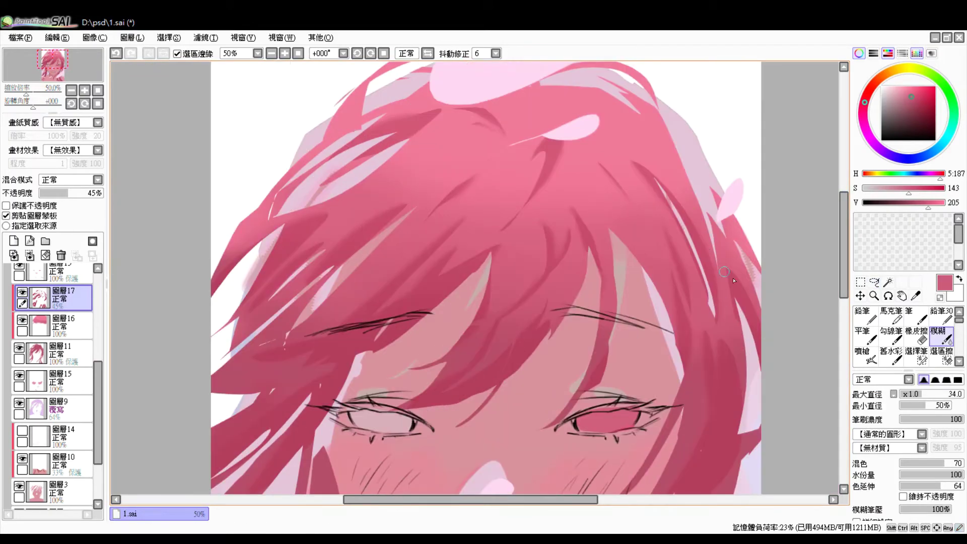
Recolour parts of the eye and mouth line art on 圖層7 dark pink with the 鉛筆 brush, keeping its opacity protected.
{"action": "left_click", "coordinate": [513, 328], "text": "ctrl+shift"}
{"action": "key", "text": "n"}
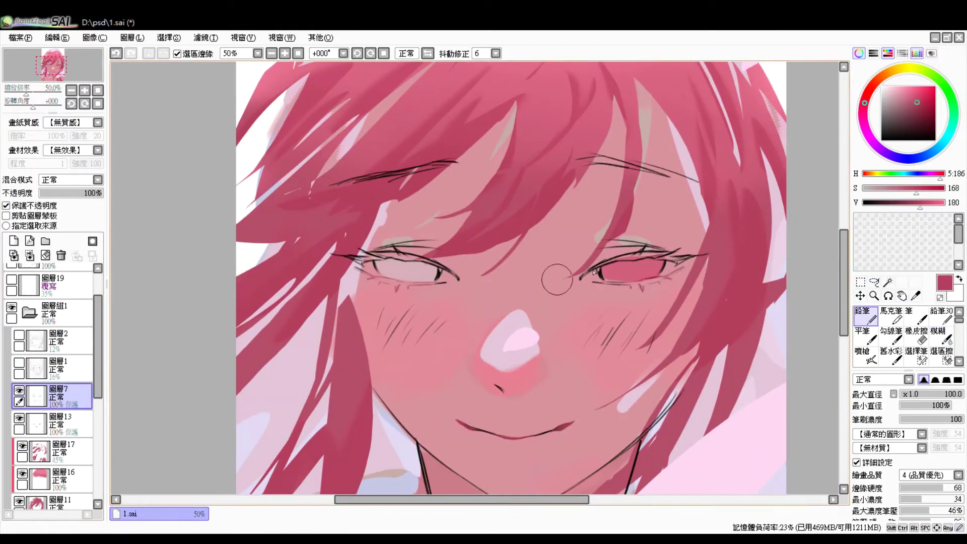
{"action": "scroll", "coordinate": [557, 280], "scroll_direction": "down", "scroll_amount": 4}
{"action": "scroll", "coordinate": [557, 280], "scroll_direction": "up", "scroll_amount": 2}
Create clipped layer 圖層21 above 圖層17 and prepare the 鉛筆 brush with light lavender at size 30.
{"action": "left_click", "coordinate": [874, 196]}
{"action": "key", "text": "ctrl+shift+n"}
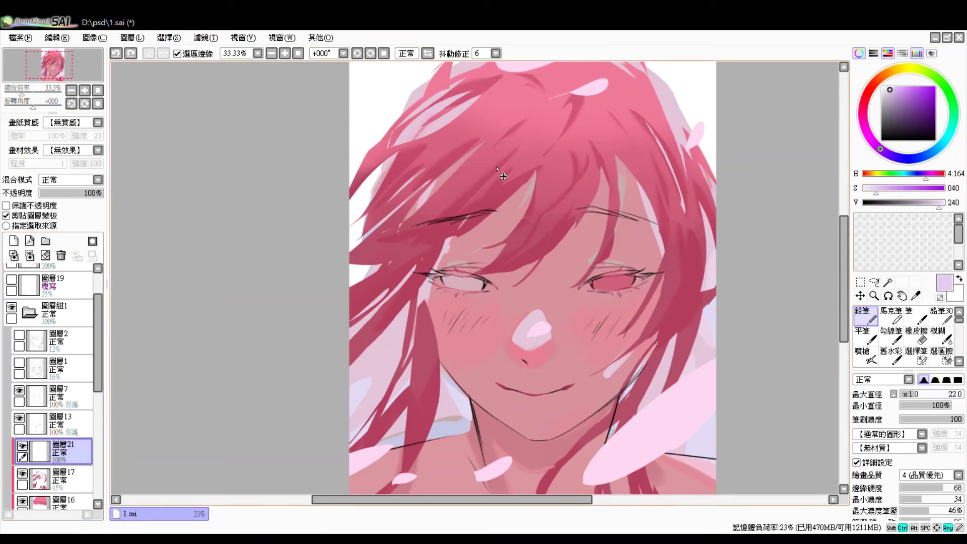
{"action": "key", "text": "ctrl+z"}
{"action": "key", "text": "bracketright"}
{"action": "key", "text": "bracketright"}
{"action": "key", "text": "bracketright"}
{"action": "key", "text": "bracketright"}
{"action": "key", "text": "bracketright"}
{"action": "key", "text": "bracketright"}
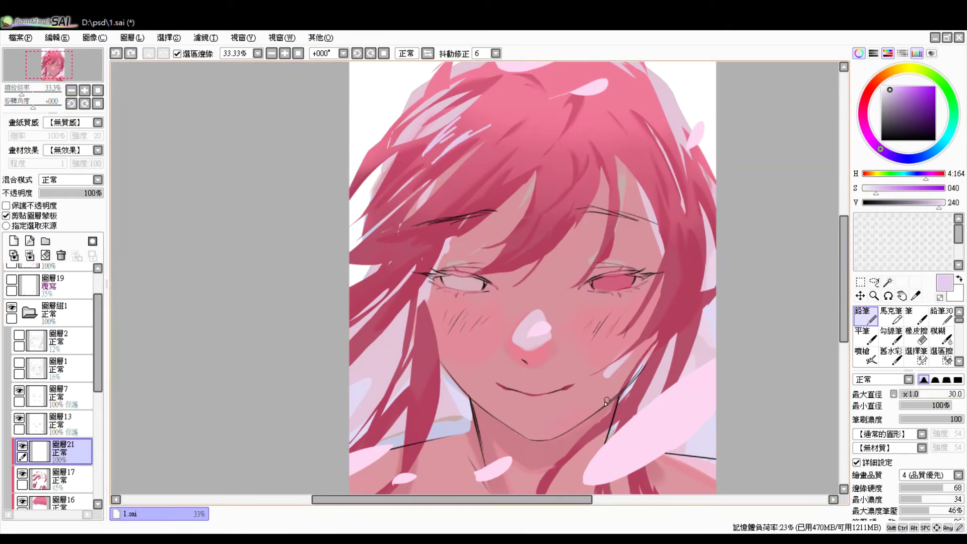
Paint a band of slanted light lavender highlight strokes across the crown of the hair on 圖層21.
{"action": "scroll", "coordinate": [531, 278], "scroll_direction": "up", "scroll_amount": 2}
{"action": "scroll", "coordinate": [532, 277], "scroll_direction": "left", "scroll_amount": 1}
{"action": "left_click_drag", "start_coordinate": [499, 160], "coordinate": [457, 200]}
{"action": "left_click_drag", "start_coordinate": [524, 188], "coordinate": [483, 228]}
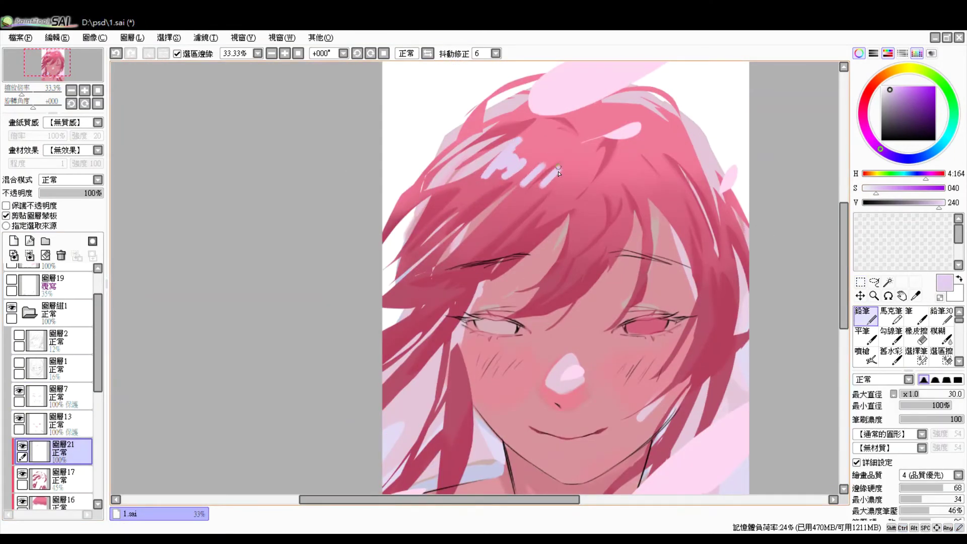
{"action": "left_click_drag", "start_coordinate": [596, 152], "coordinate": [550, 199]}
{"action": "left_click_drag", "start_coordinate": [644, 149], "coordinate": [601, 183]}
{"action": "left_click_drag", "start_coordinate": [704, 142], "coordinate": [678, 184]}
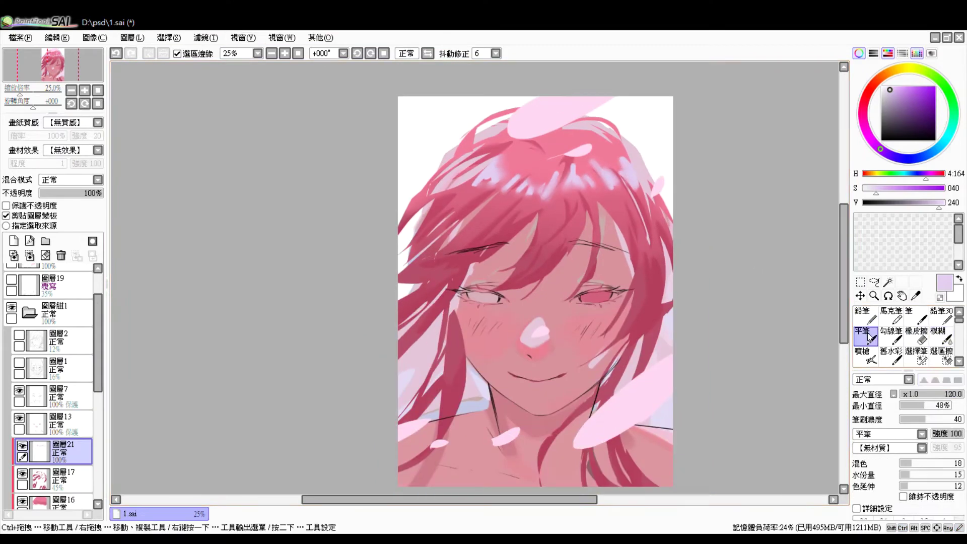
Shape the crown highlights on 圖層21 with the eraser and soften them with the 模糊 brush at size 85.
{"action": "key", "text": "minus"}
{"action": "key", "text": "e"}
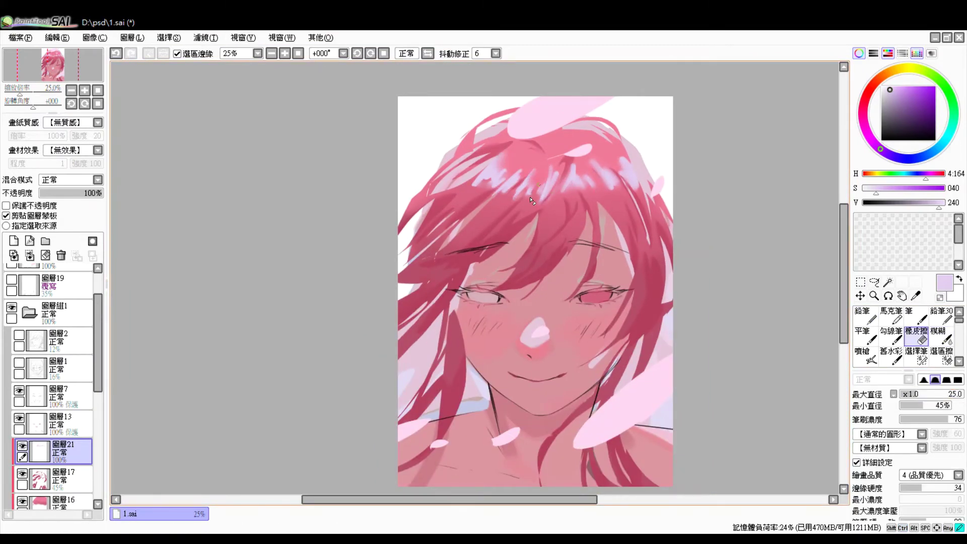
{"action": "key", "text": "plus"}
{"action": "key", "text": "n"}
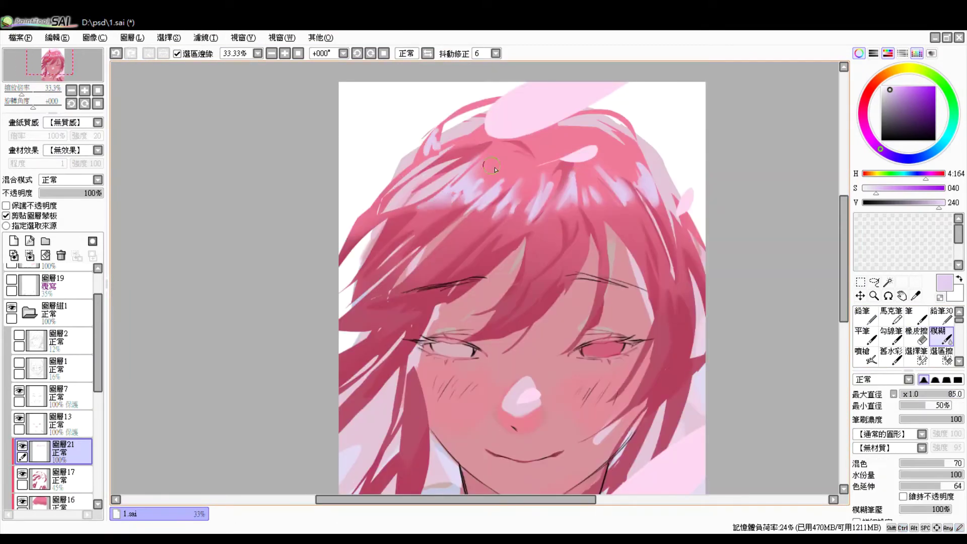
{"action": "key", "text": "minus"}
{"action": "key", "text": "minus"}
{"action": "key", "text": "plus"}
{"action": "key", "text": "m"}
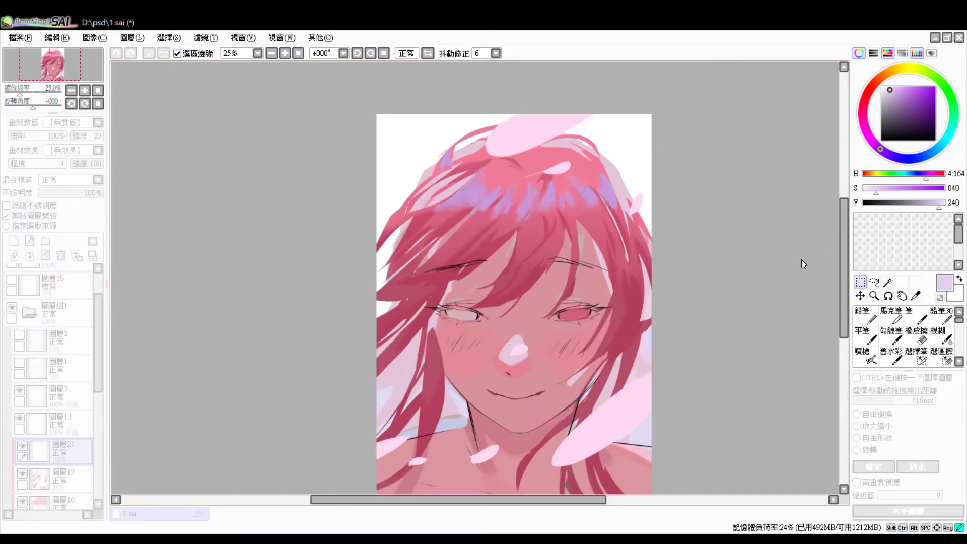
Blend 圖層16 as 濾色, 圖層17 as 正片疊底 and 圖層21 as 發光 at 28% opacity, refining the highlights with the eraser.
{"action": "key", "text": "n"}
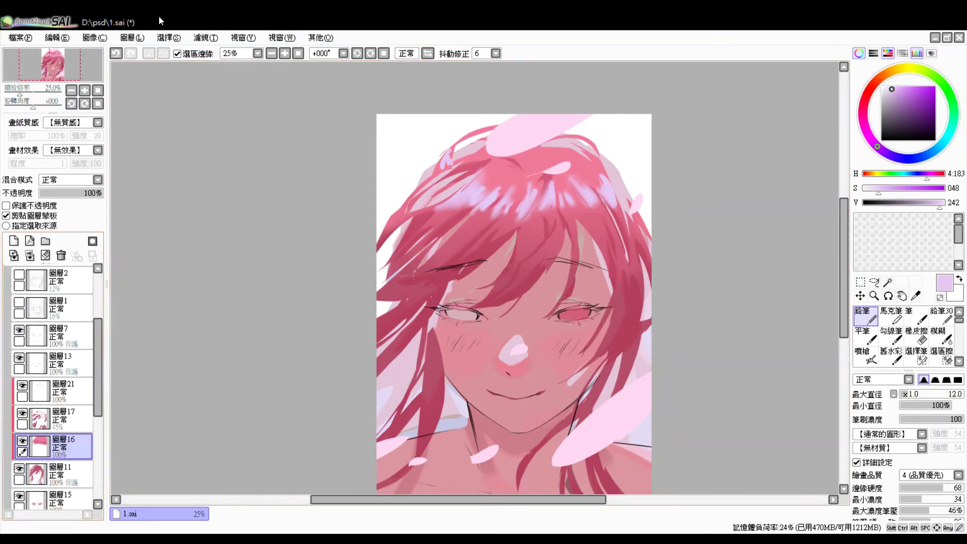
{"action": "key", "text": "minus"}
{"action": "key", "text": "plus"}
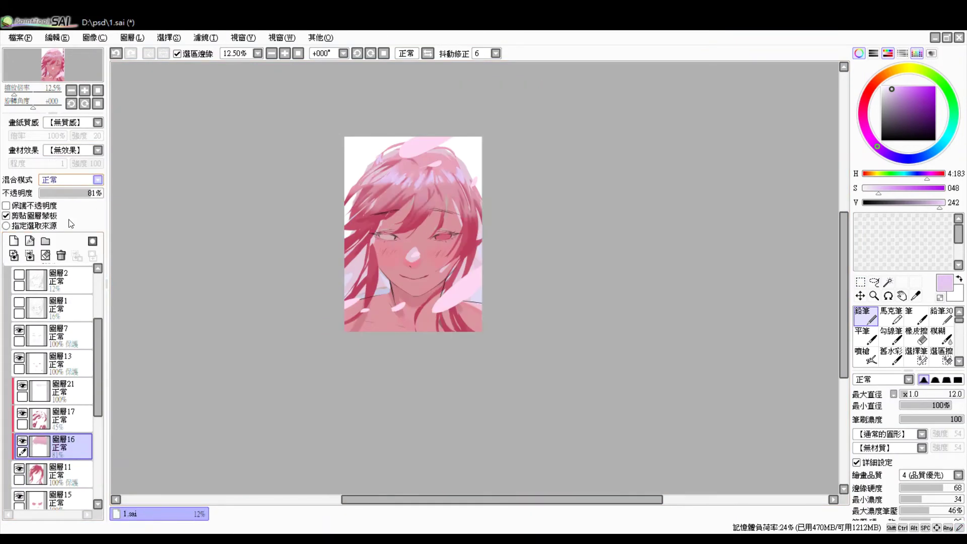
{"action": "key", "text": "ctrl+t"}
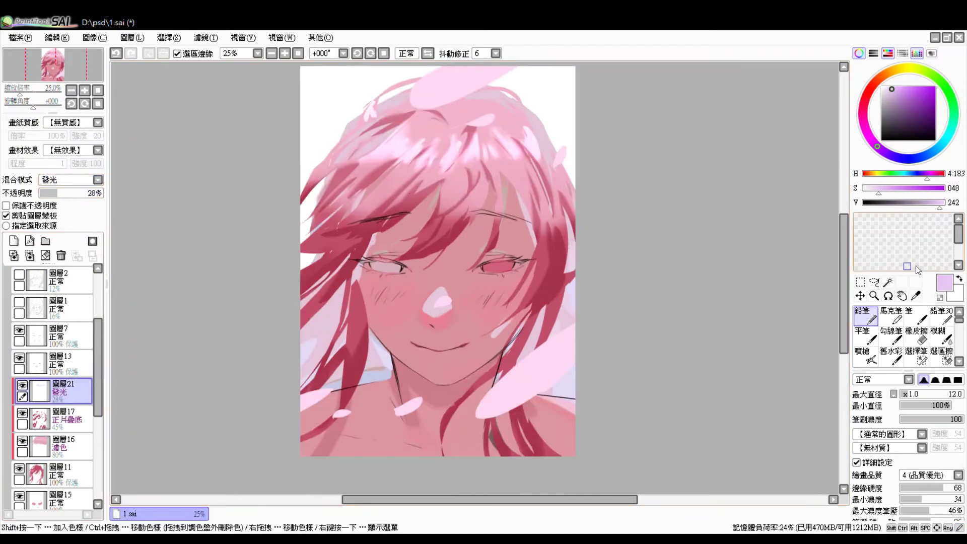
{"action": "key", "text": "Return"}
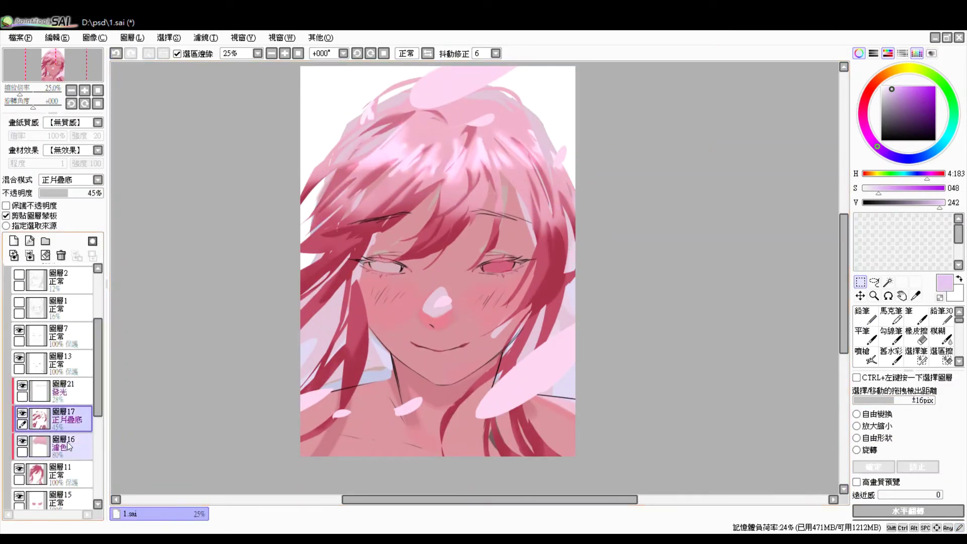
{"action": "key", "text": "e"}
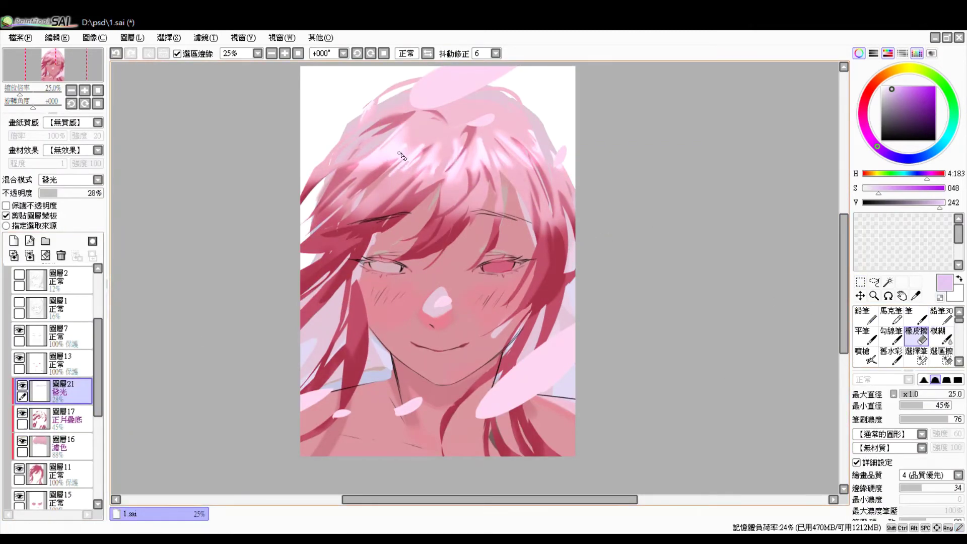
{"action": "key", "text": "b"}
Lasso a dusty pink shadow under the nose on new layer 圖層22, soften it with 模糊 and set the layer to 58% opacity.
{"action": "left_click", "coordinate": [60, 363]}
{"action": "key", "text": "l"}
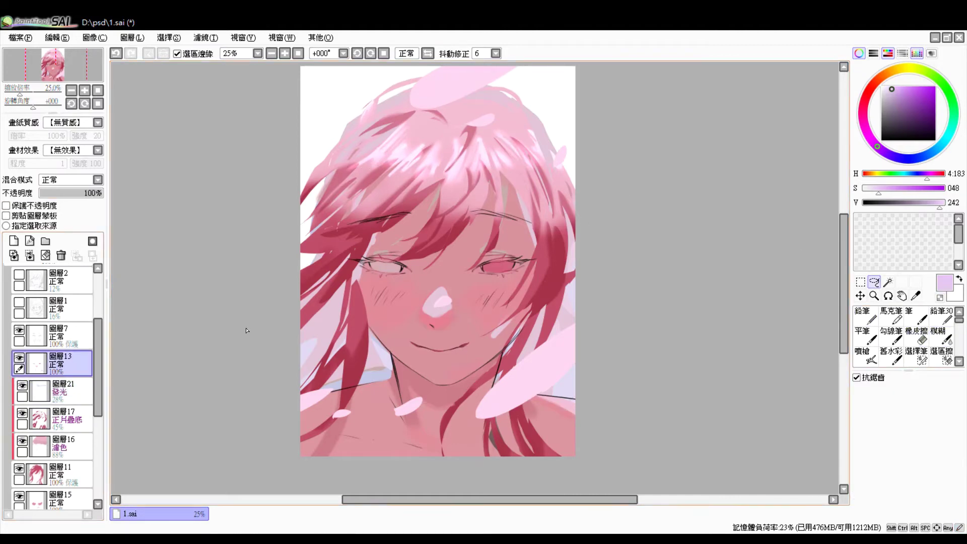
{"action": "left_click", "coordinate": [45, 241]}
{"action": "left_click", "coordinate": [13, 242]}
{"action": "scroll", "coordinate": [439, 262], "scroll_direction": "up", "scroll_amount": 2}
{"action": "key", "text": "m"}
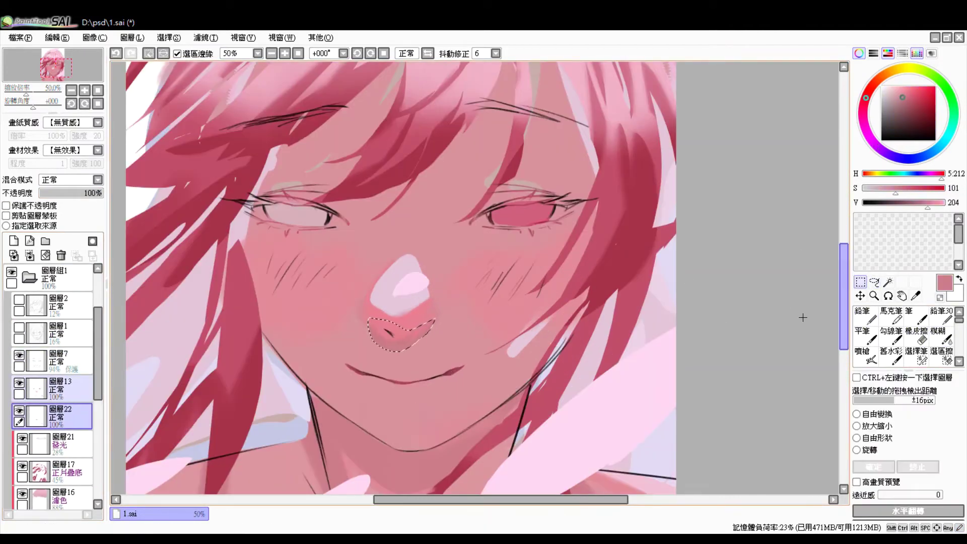
{"action": "scroll", "coordinate": [710, 309], "scroll_direction": "down", "scroll_amount": 1}
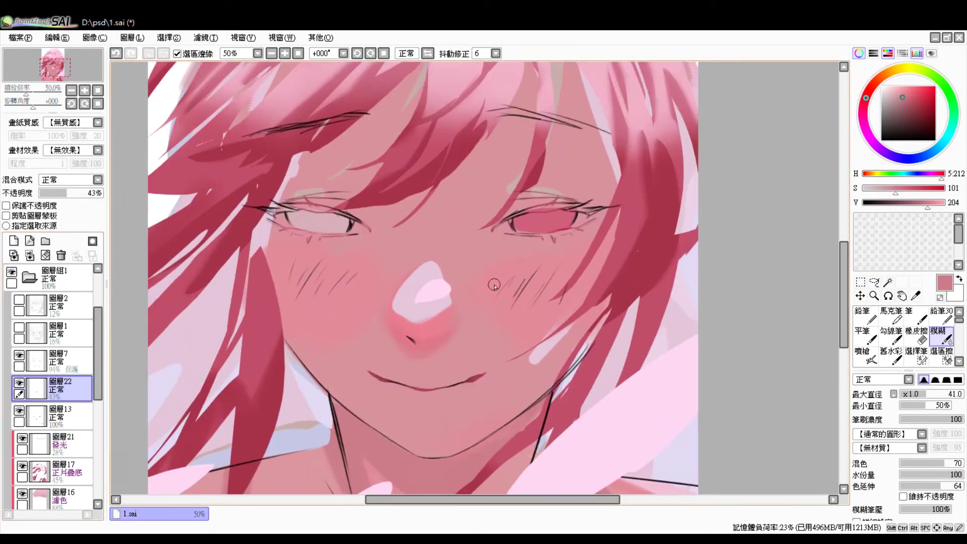
{"action": "key", "text": "n"}
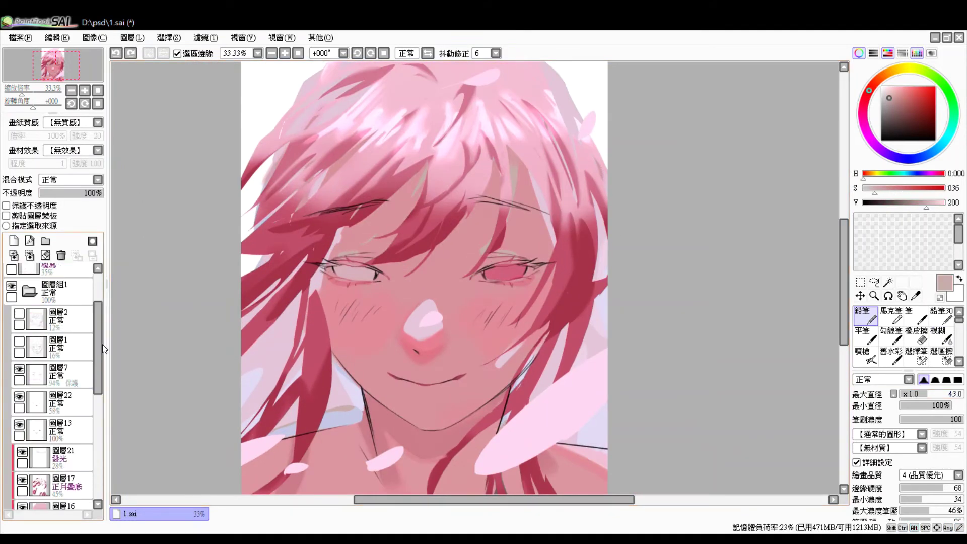
Paint pale pink highlights on both upper eyelids on new layer 圖層23 and soften them with the 模糊 brush.
{"action": "left_click", "coordinate": [18, 374]}
{"action": "key", "text": "ctrl+shift+n"}
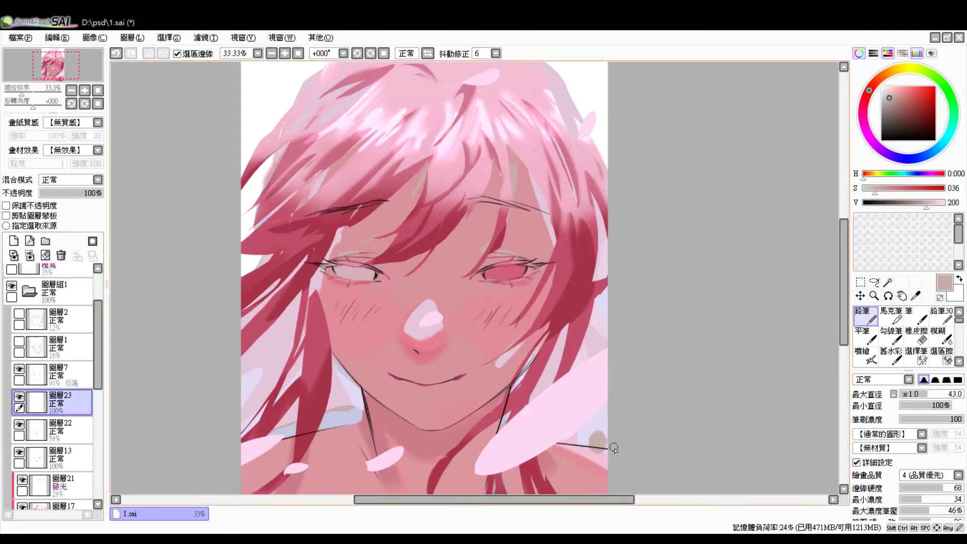
{"action": "left_click", "coordinate": [450, 309], "text": "ctrl+shift"}
{"action": "left_click", "coordinate": [450, 309], "text": "alt"}
{"action": "scroll", "coordinate": [387, 253], "scroll_direction": "up", "scroll_amount": 1}
{"action": "left_click", "coordinate": [365, 339], "text": "ctrl+shift"}
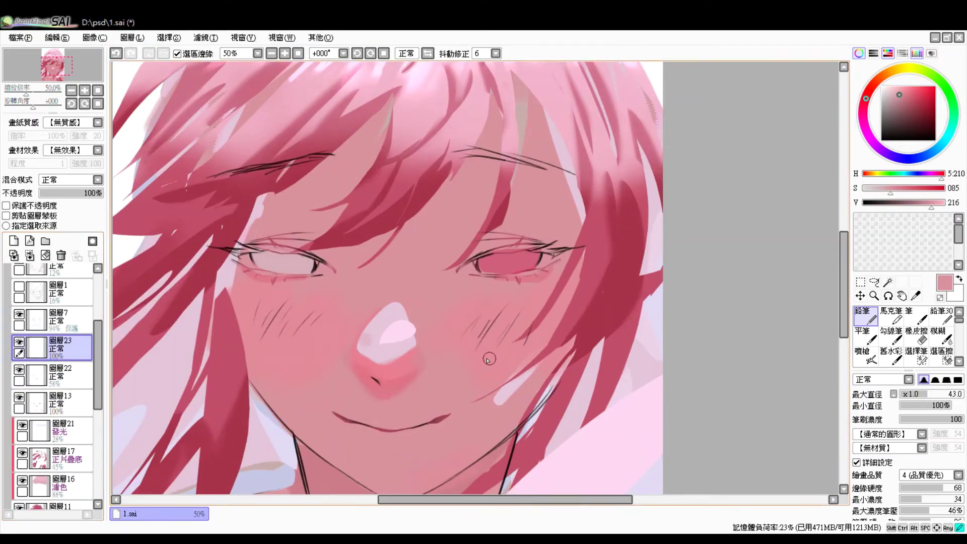
{"action": "left_click", "coordinate": [366, 339], "text": "alt"}
{"action": "left_click", "coordinate": [275, 285], "text": "ctrl+shift"}
{"action": "key", "text": "b"}
{"action": "key", "text": "b"}
{"action": "key", "text": "b"}
{"action": "key", "text": "b"}
{"action": "key", "text": "b"}
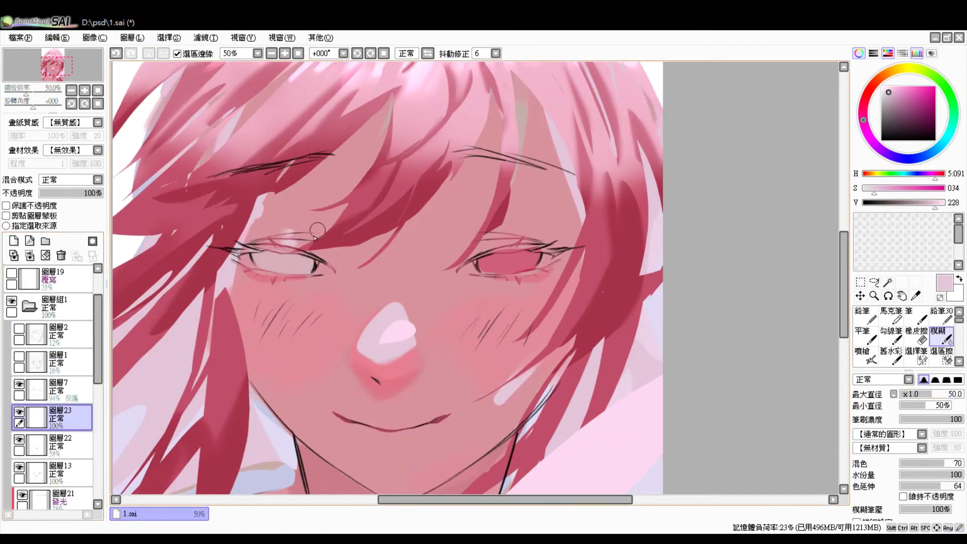
{"action": "key", "text": "b"}
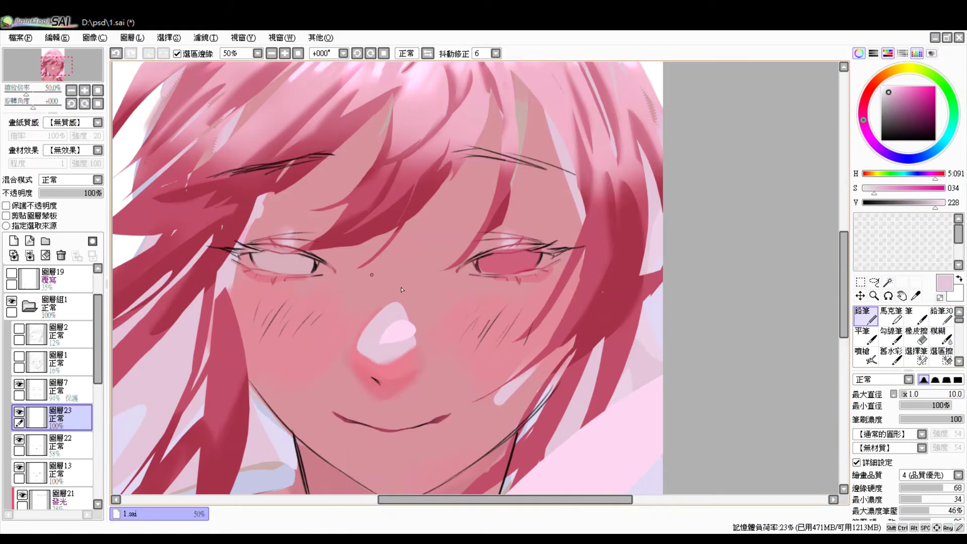
Add small pale pink glints around the eyelids and lower lashes on 圖層23 with the 鉛筆 brush.
{"action": "key", "text": "ctrl+z"}
{"action": "key", "text": "b"}
{"action": "key", "text": "b"}
{"action": "key", "text": "ctrl+y"}
{"action": "key", "text": "b"}
{"action": "key", "text": "b"}
{"action": "key", "text": "ctrl+z"}
Paint a soft darker pink lower lip beneath the mouth line.
{"action": "scroll", "coordinate": [842, 376], "scroll_direction": "down", "scroll_amount": 1}
{"action": "left_click", "coordinate": [398, 356], "text": "alt"}
{"action": "mouse_move", "coordinate": [369, 385]}
{"action": "left_mouse_down"}
{"action": "mouse_move", "coordinate": [398, 356]}
{"action": "mouse_move", "coordinate": [504, 357]}
{"action": "left_mouse_up"}
{"action": "left_click", "coordinate": [504, 357], "text": "alt"}
{"action": "key", "text": "l"}
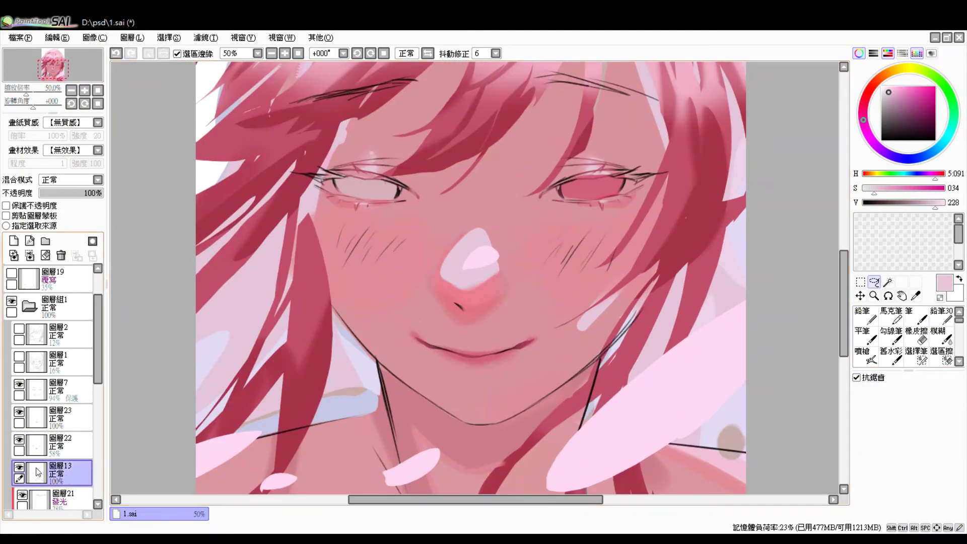
Try to lasso an area around the mouth and chin.
{"action": "scroll", "coordinate": [50, 355], "scroll_direction": "up", "scroll_amount": 2}
{"action": "key", "text": "ctrl+z"}
{"action": "scroll", "coordinate": [146, 356], "scroll_direction": "down", "scroll_amount": 2}
{"action": "scroll", "coordinate": [51, 383], "scroll_direction": "down", "scroll_amount": 3}
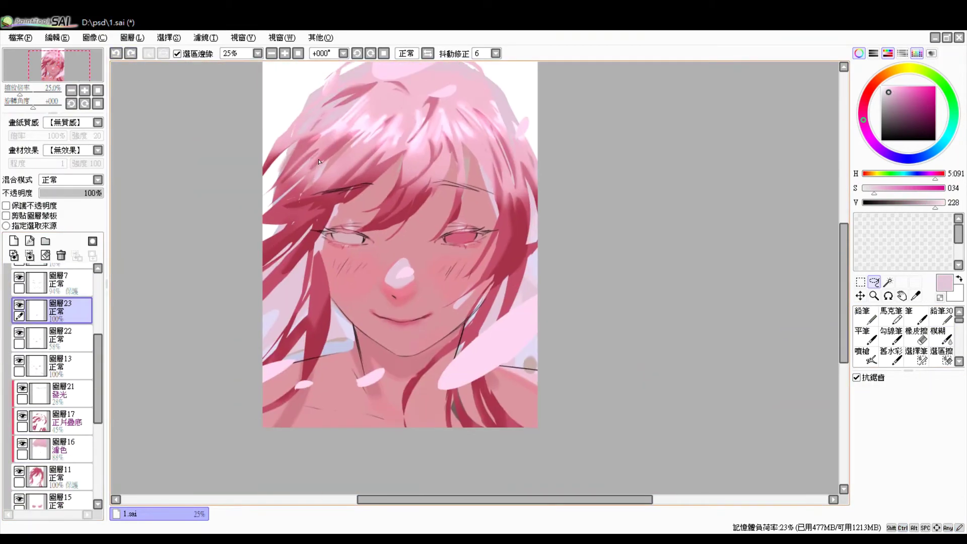
{"action": "scroll", "coordinate": [318, 162], "scroll_direction": "up", "scroll_amount": 1}
{"action": "left_click_drag", "start_coordinate": [340, 324], "coordinate": [340, 353]}
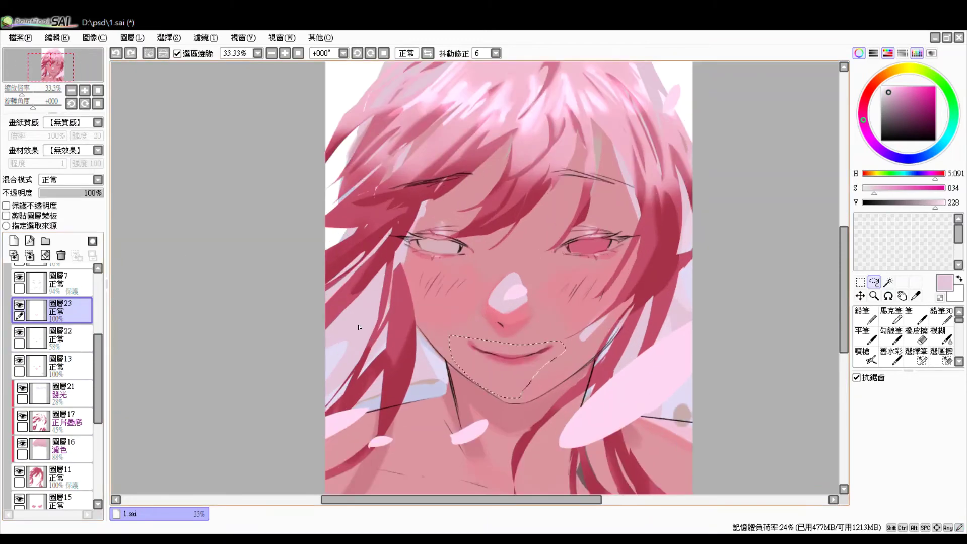
{"action": "key", "text": "ctrl+z"}
Repaint the lower lip in a brighter pink on new layer 圖層24, thinning its edges with 橡皮擦 and blending it with 模糊.
{"action": "key", "text": "e"}
{"action": "scroll", "coordinate": [665, 356], "scroll_direction": "up", "scroll_amount": 1}
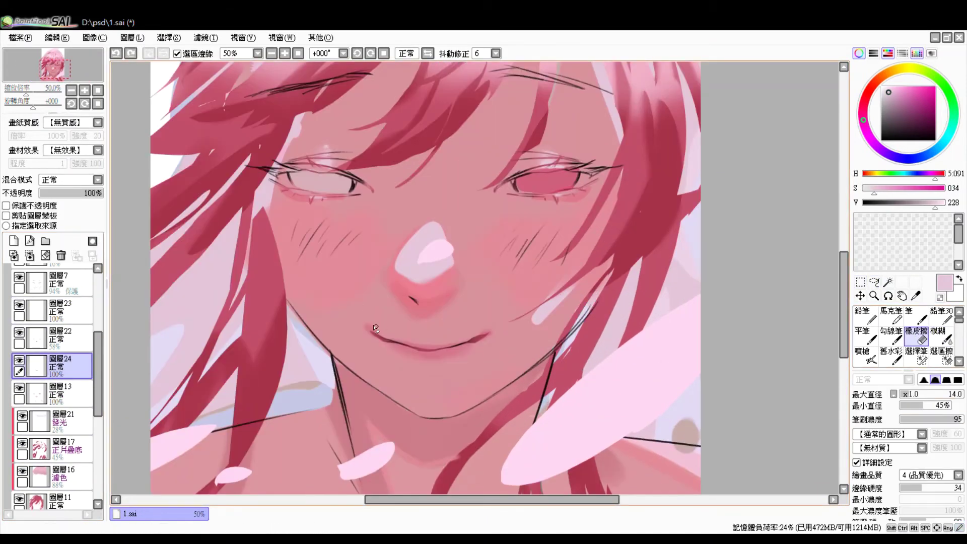
{"action": "key", "text": "n"}
{"action": "left_click", "coordinate": [419, 356], "text": "alt"}
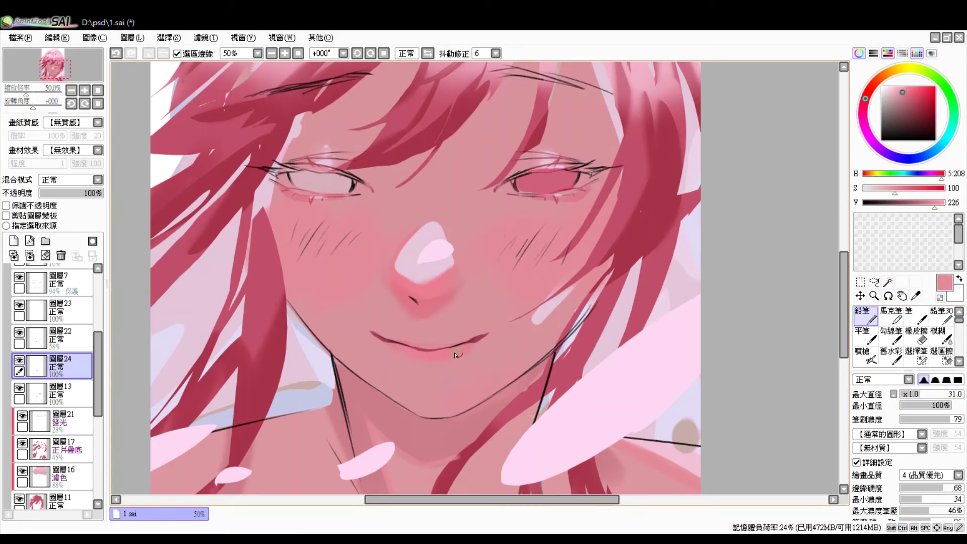
{"action": "scroll", "coordinate": [430, 363], "scroll_direction": "up", "scroll_amount": 1}
{"action": "key", "text": "e"}
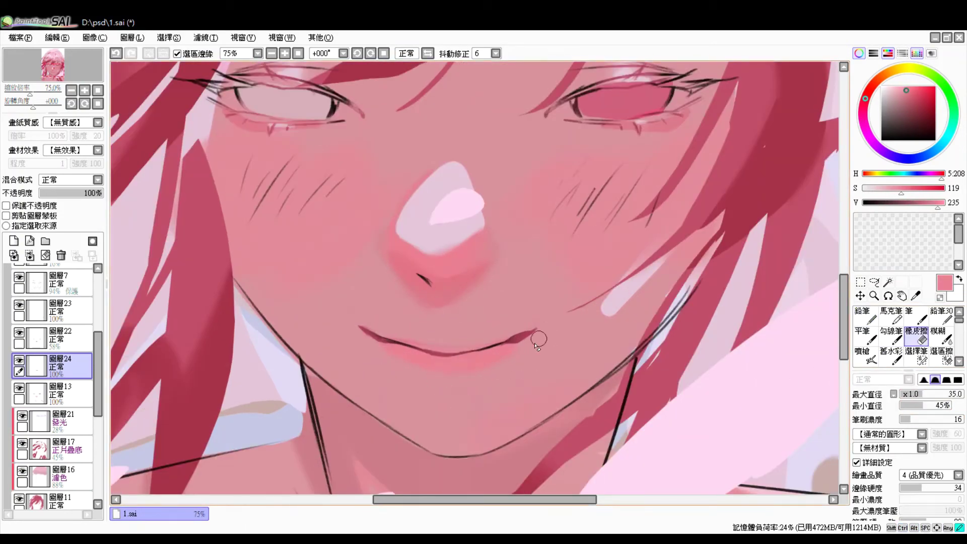
{"action": "key", "text": "b"}
{"action": "scroll", "coordinate": [598, 297], "scroll_direction": "down", "scroll_amount": 2}
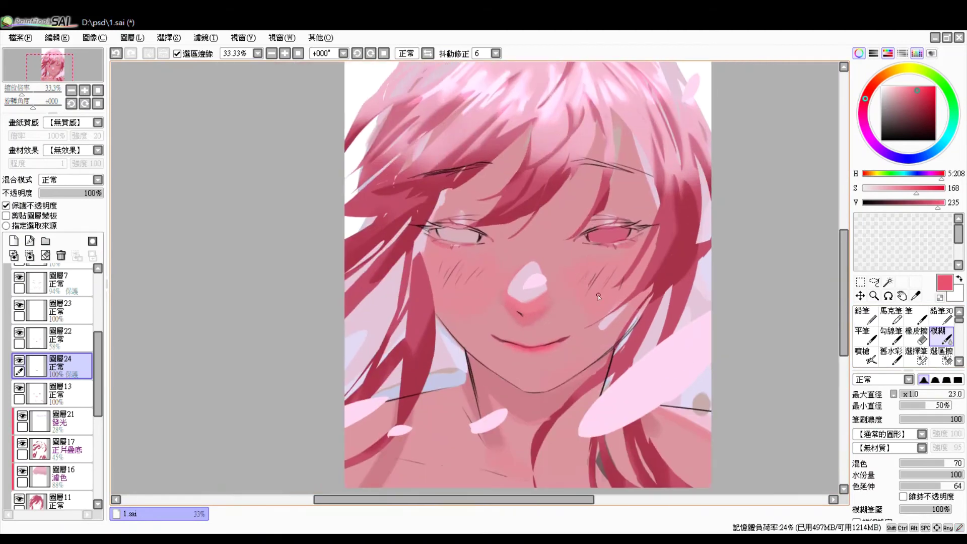
Dot small pale pink glints along the lower lip on 圖層23 with a fine 鉛筆 brush.
{"action": "key", "text": "n"}
{"action": "scroll", "coordinate": [580, 373], "scroll_direction": "up", "scroll_amount": 1}
{"action": "left_click", "coordinate": [521, 391], "text": "alt"}
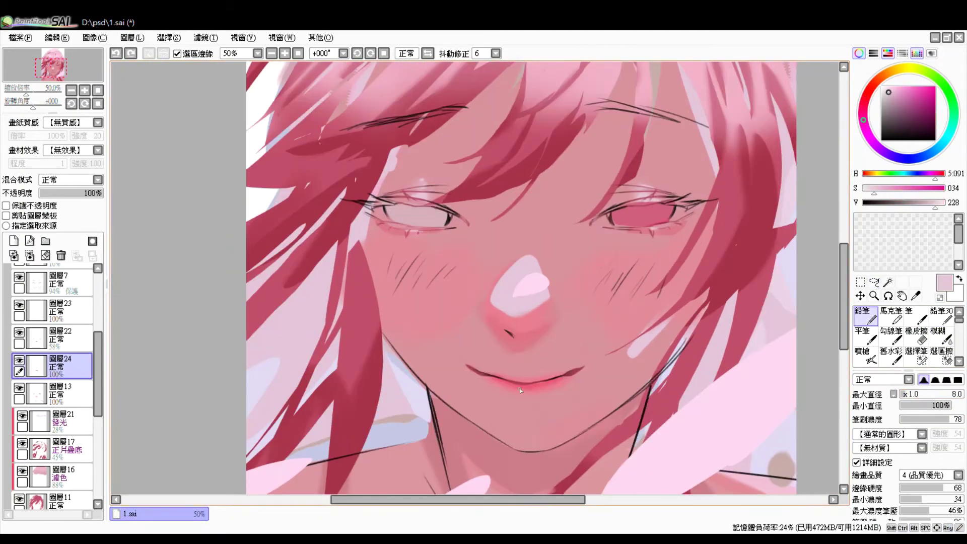
{"action": "left_click", "coordinate": [71, 311]}
{"action": "key", "text": "bracketleft"}
{"action": "key", "text": "bracketleft"}
{"action": "scroll", "coordinate": [534, 390], "scroll_direction": "up", "scroll_amount": 1}
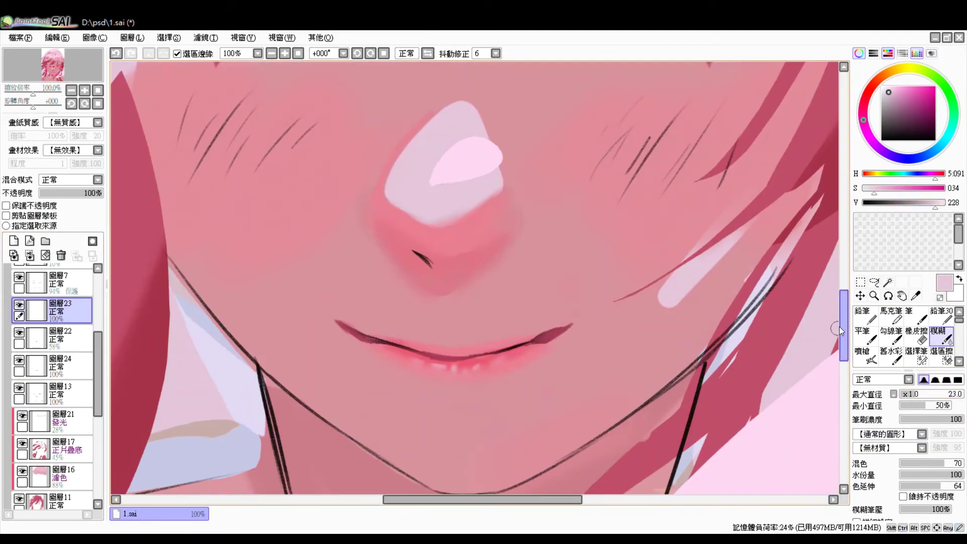
Soften the lower lip glints on 圖層23 with 模糊 and fade them with 橡皮擦.
{"action": "left_click", "coordinate": [446, 366]}
{"action": "scroll", "coordinate": [493, 364], "scroll_direction": "down", "scroll_amount": 2}
{"action": "key", "text": "e"}
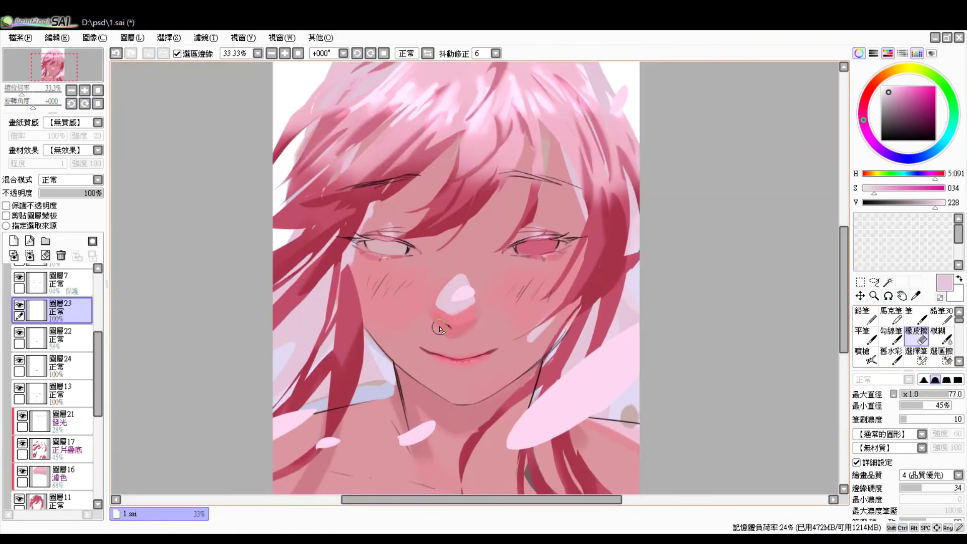
{"action": "scroll", "coordinate": [485, 384], "scroll_direction": "up", "scroll_amount": 2}
{"action": "scroll", "coordinate": [243, 302], "scroll_direction": "down", "scroll_amount": 1}
Turn off opacity protection on the neck shadow layer 圖層10 and set its opacity to 37%.
{"action": "left_click", "coordinate": [61, 339]}
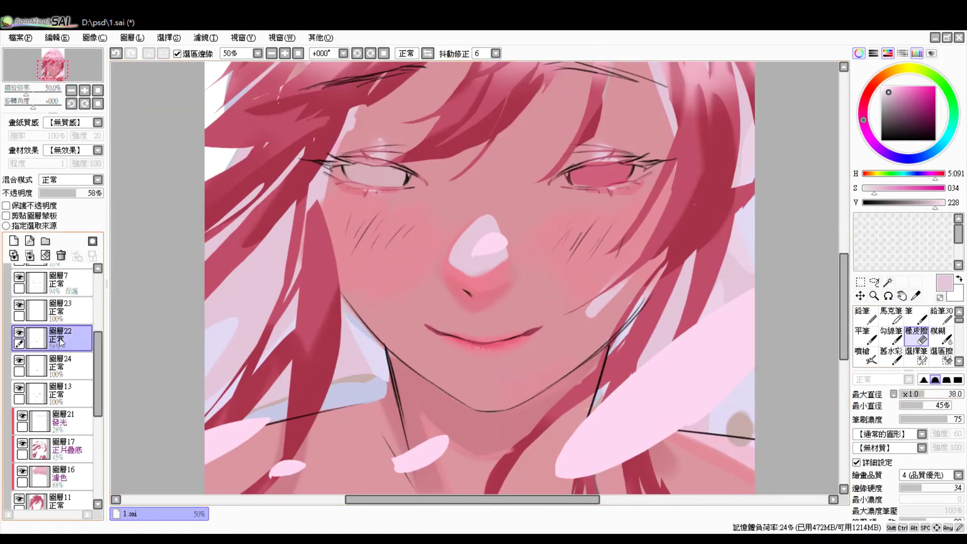
{"action": "key", "text": "n"}
{"action": "scroll", "coordinate": [333, 403], "scroll_direction": "down", "scroll_amount": 1}
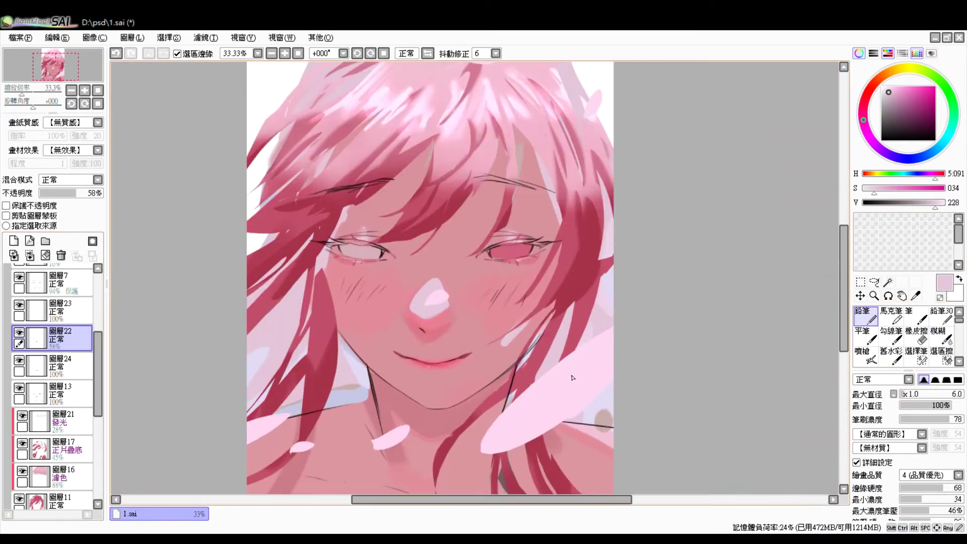
{"action": "scroll", "coordinate": [53, 382], "scroll_direction": "down", "scroll_amount": 3}
{"action": "left_click", "coordinate": [61, 433]}
{"action": "scroll", "coordinate": [453, 277], "scroll_direction": "down", "scroll_amount": 1}
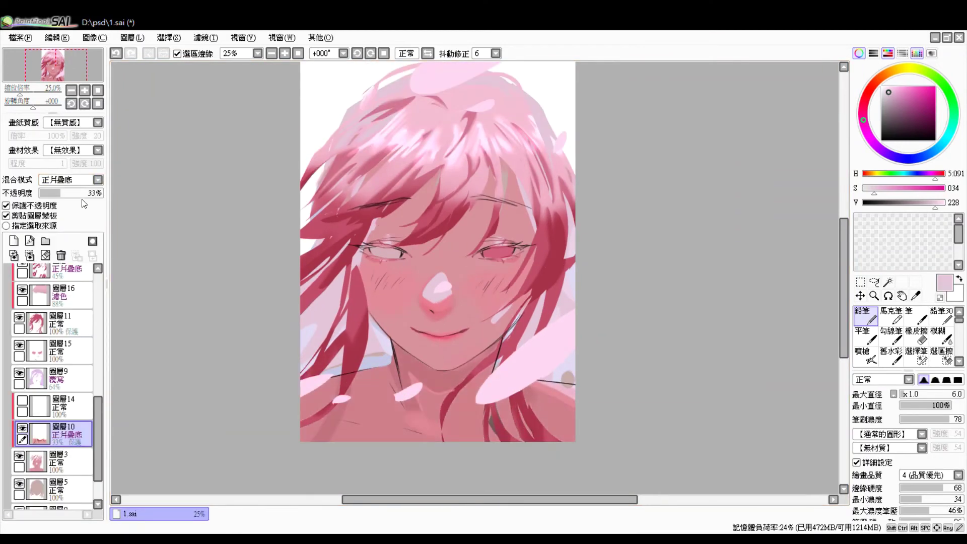
{"action": "key", "text": "e"}
{"action": "left_click", "coordinate": [6, 206]}
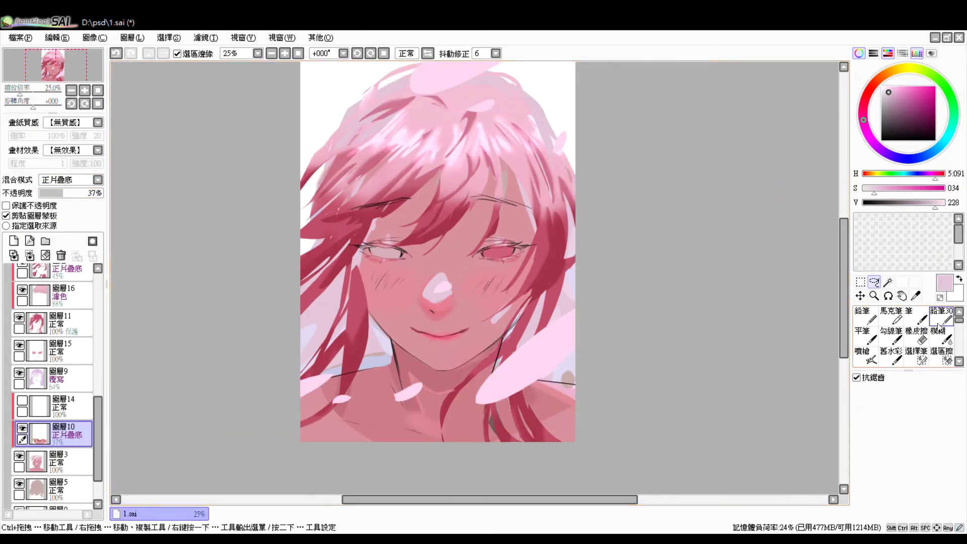
Lightly erase the neck shadow with 橡皮擦 at density 5 and switch 圖層10 to 正常 blending mode.
{"action": "left_click", "coordinate": [912, 419]}
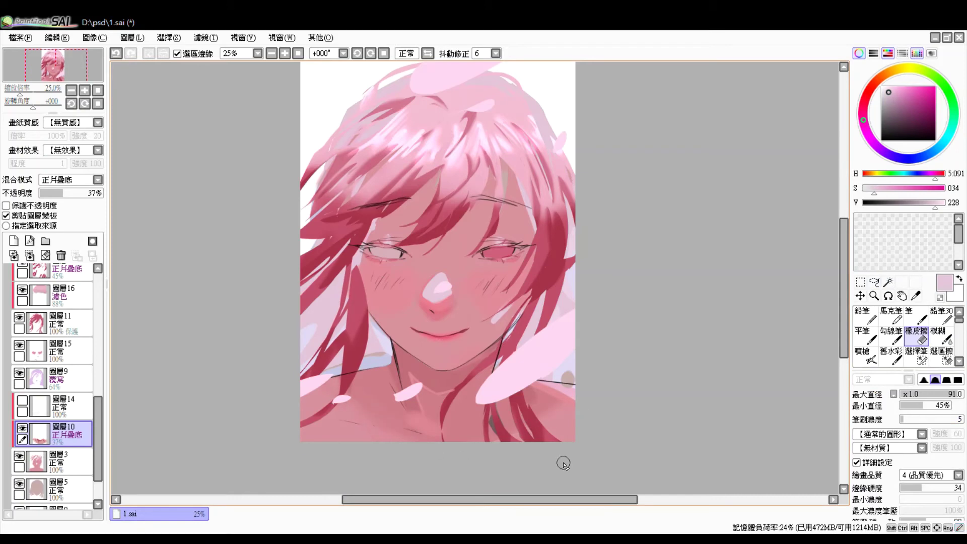
{"action": "left_click_drag", "start_coordinate": [564, 463], "coordinate": [574, 469]}
{"action": "key", "text": "ctrl"}
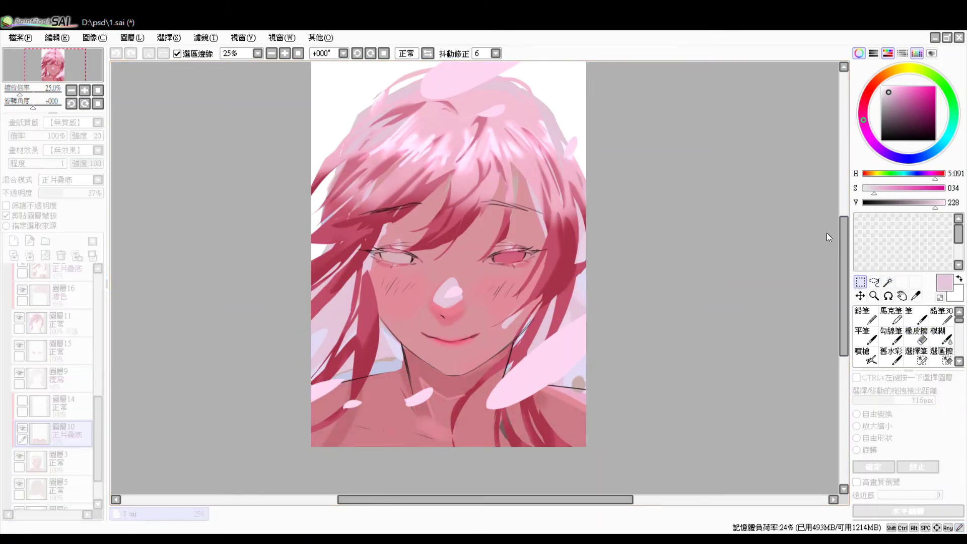
{"action": "key", "text": "ctrl+z"}
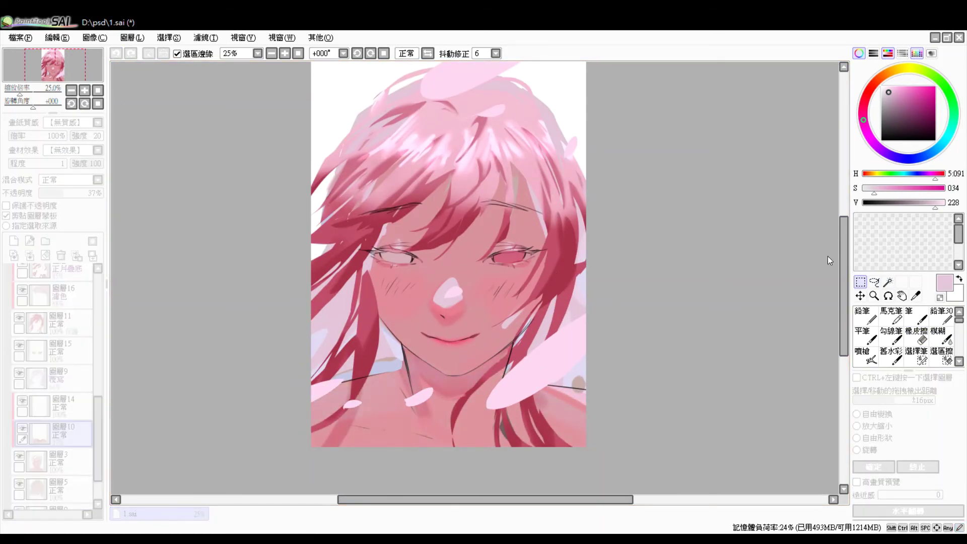
Show the clipped layer 圖層14 and set its opacity to 85%.
{"action": "scroll", "coordinate": [51, 403], "scroll_direction": "down", "scroll_amount": 2}
{"action": "left_click", "coordinate": [36, 437]}
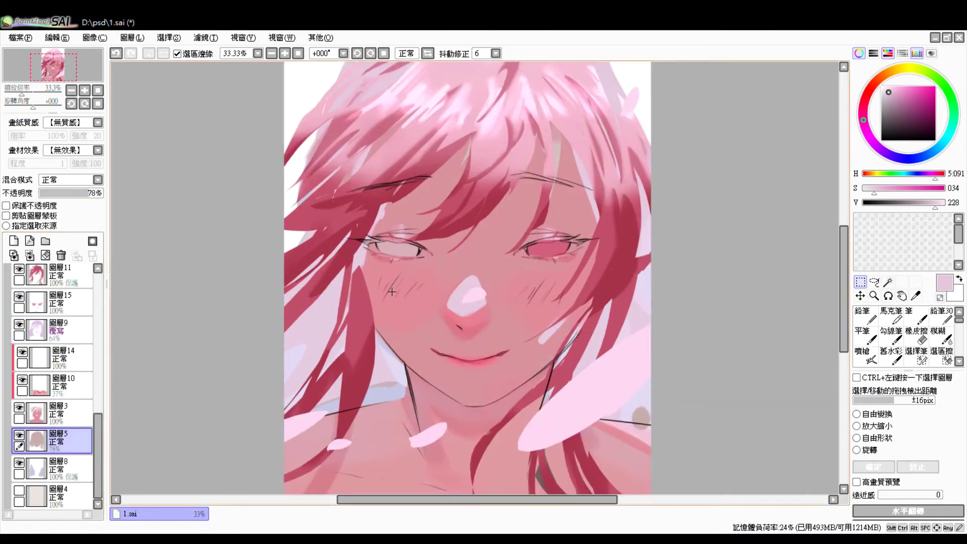
{"action": "left_click", "coordinate": [70, 356]}
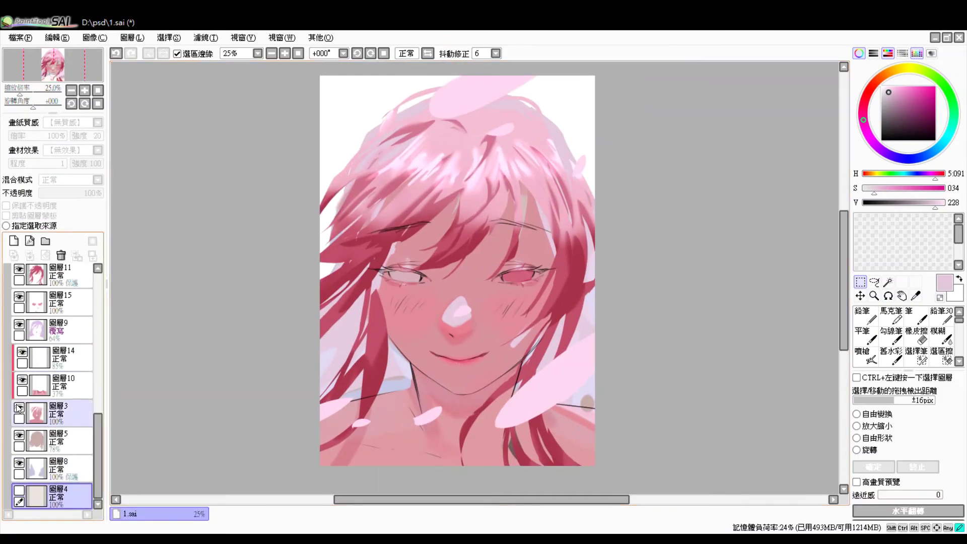
{"action": "scroll", "coordinate": [559, 162], "scroll_direction": "up", "scroll_amount": 1}
{"action": "left_click", "coordinate": [917, 335]}
{"action": "left_click", "coordinate": [71, 327]}
Lasso the gap in the fringe above the brow on 圖層3 and fill it with dusty pink skin colour.
{"action": "left_click", "coordinate": [50, 414]}
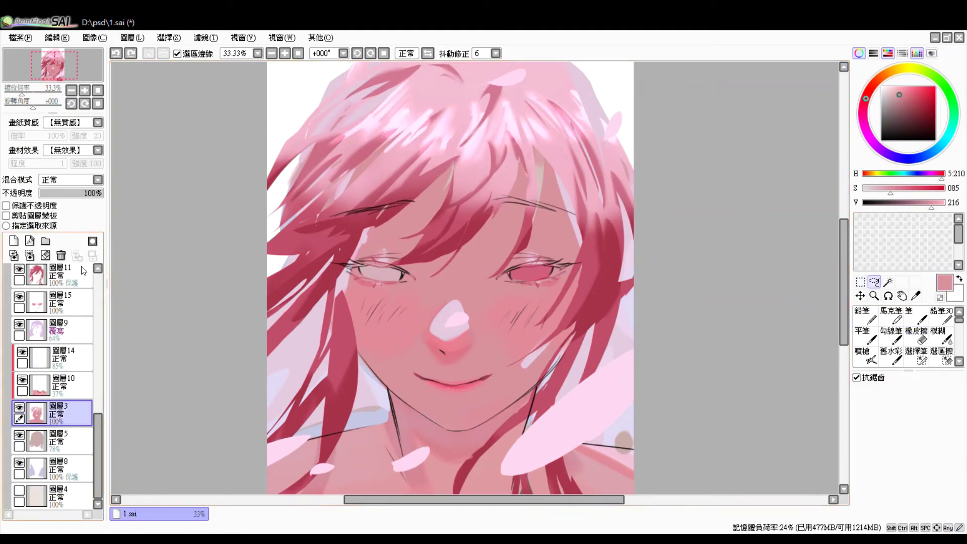
{"action": "left_click", "coordinate": [874, 282]}
{"action": "left_click_drag", "start_coordinate": [383, 210], "coordinate": [347, 293]}
{"action": "key", "text": "ctrl+d"}
{"action": "key", "text": "ctrl+d"}
Paint a lighter pink area over the forehead on new clipped layer 圖層25 and soften it with the 模糊 brush.
{"action": "left_click", "coordinate": [13, 241]}
{"action": "left_click", "coordinate": [6, 216]}
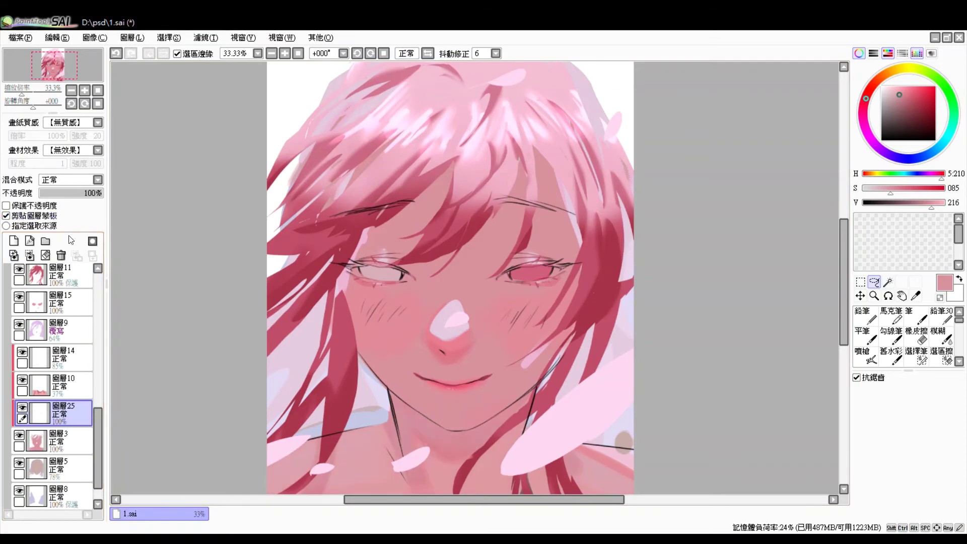
{"action": "left_click", "coordinate": [865, 314]}
{"action": "scroll", "coordinate": [538, 212], "scroll_direction": "down", "scroll_amount": 1}
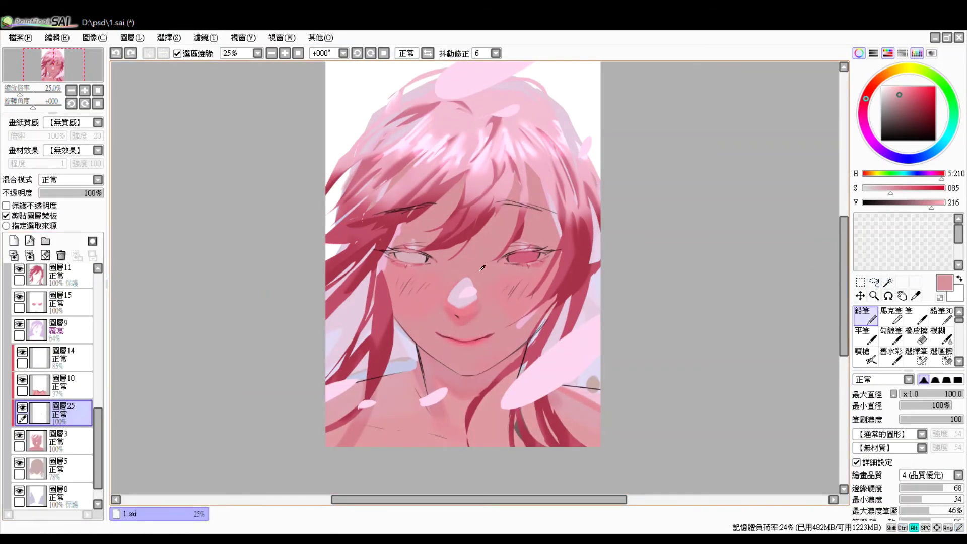
{"action": "key", "text": "ctrl+d"}
{"action": "key", "text": "e"}
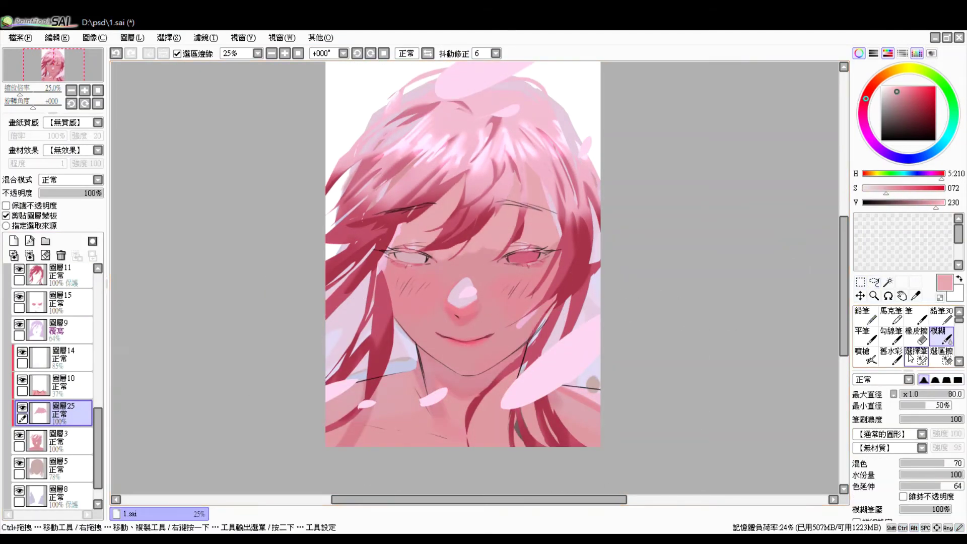
Group the hair layers into 圖層組2, shift the hair to a deeper red-pink and set 圖層25 to 79% opacity.
{"action": "key", "text": "r"}
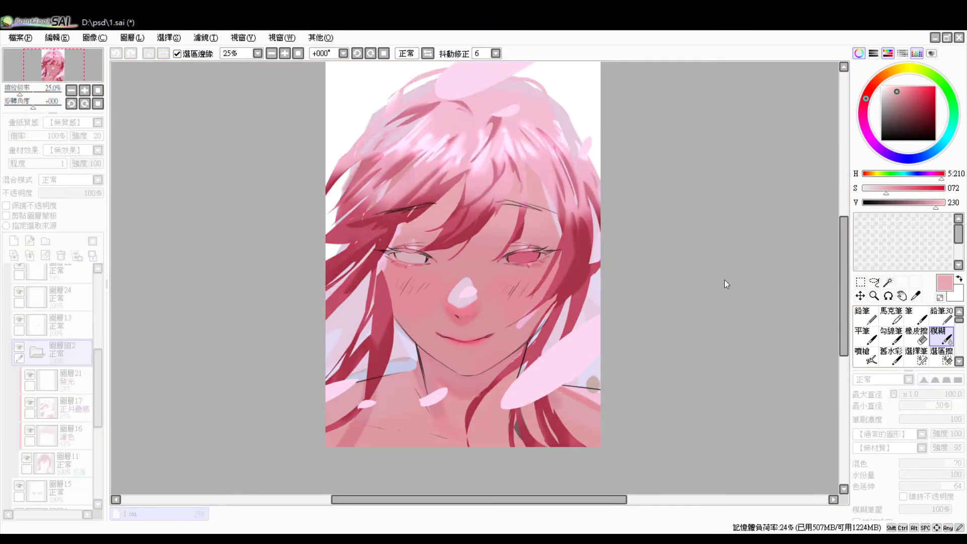
{"action": "left_click", "coordinate": [14, 375]}
{"action": "left_click", "coordinate": [61, 355]}
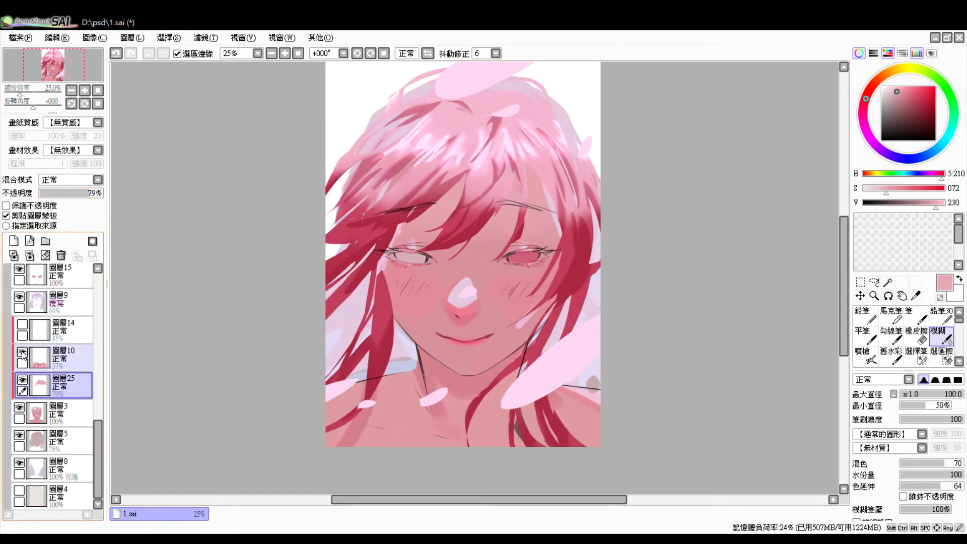
Lasso a pale pink light on the right shoulder, with 圖層10 at 71% and 圖層14 at 27% opacity.
{"action": "left_click", "coordinate": [22, 324]}
{"action": "key", "text": "a"}
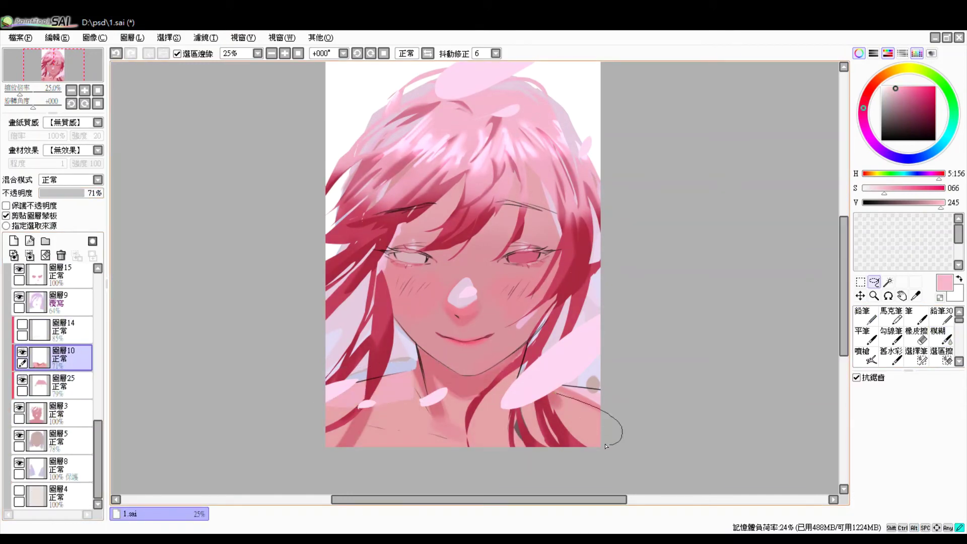
{"action": "left_click", "coordinate": [22, 324]}
{"action": "left_click", "coordinate": [60, 330]}
Add dusty pink shading to the skin on 圖層3 and blend it with 模糊 while protecting the layer's opacity.
{"action": "left_click", "coordinate": [61, 411]}
{"action": "key", "text": "n"}
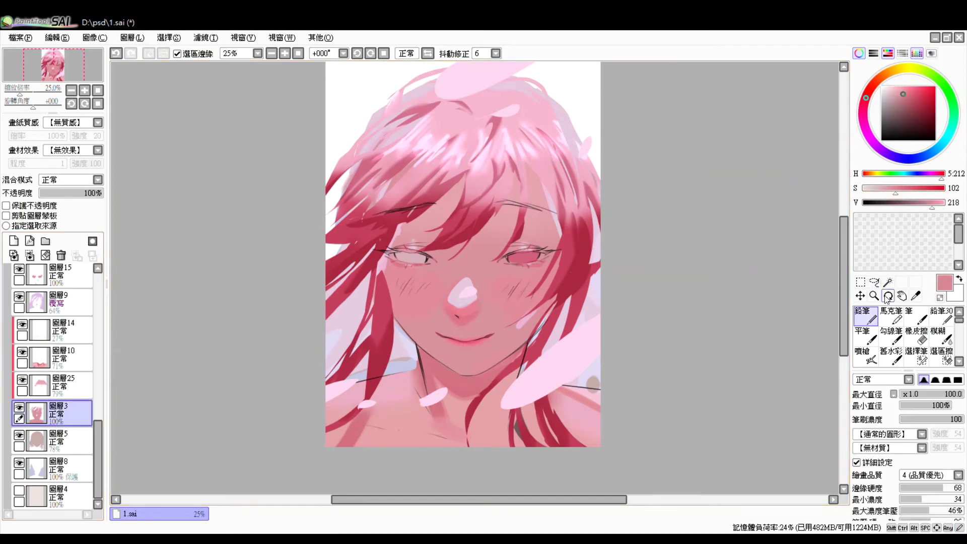
{"action": "key", "text": "b"}
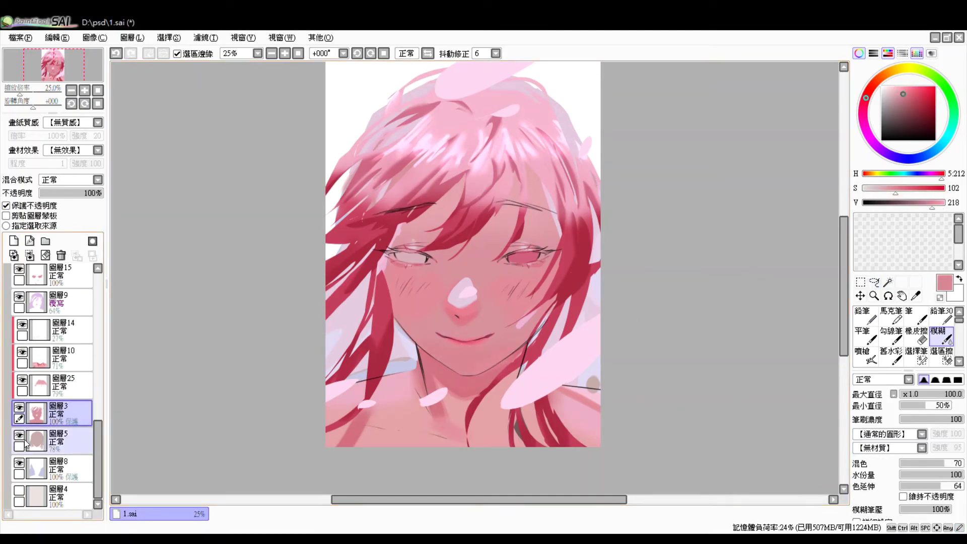
Enlarge the big petal over the lower right hair on the petal layer 圖層20.
{"action": "left_click", "coordinate": [19, 299]}
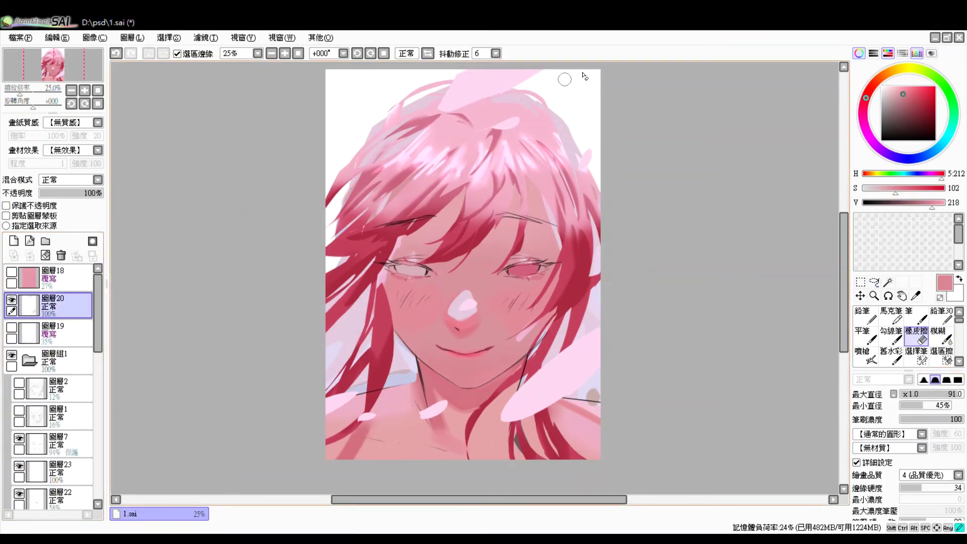
{"action": "key", "text": "ctrl+t"}
{"action": "left_click_drag", "start_coordinate": [621, 364], "coordinate": [646, 423]}
{"action": "key", "text": "Return"}
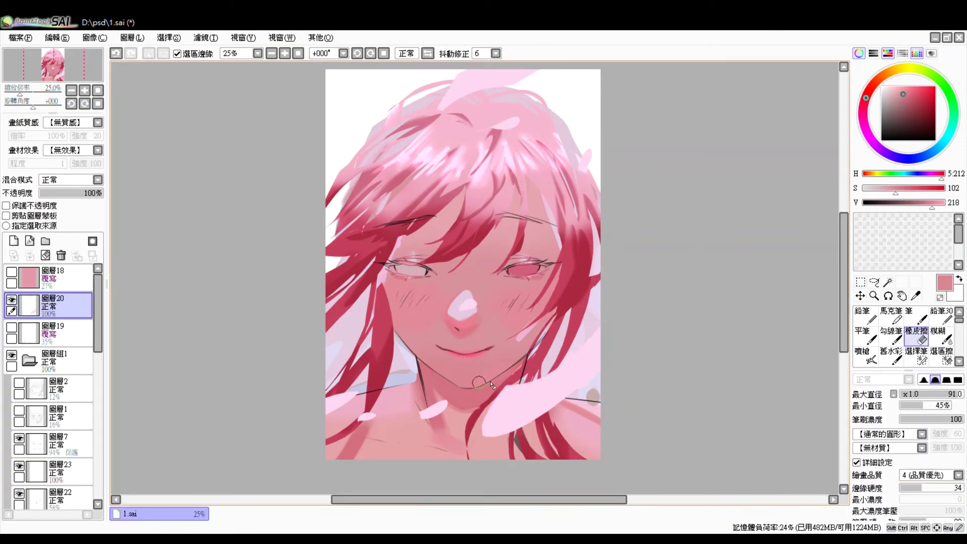
Reshape the big petal to a sharp pointed tip on 圖層20 using its own pale pink and the 橡皮擦.
{"action": "key", "text": "n"}
{"action": "left_click", "coordinate": [541, 397]}
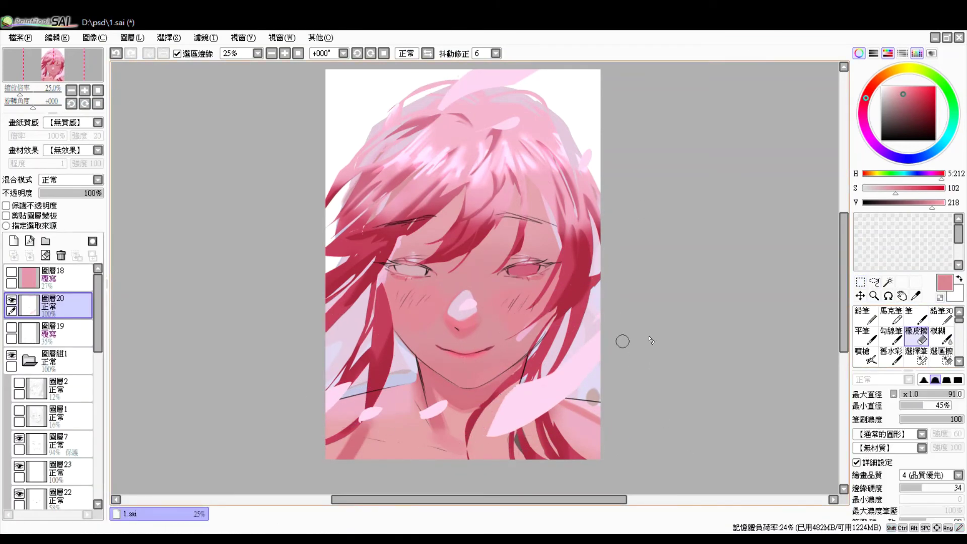
{"action": "left_click", "coordinate": [546, 388], "text": "alt"}
{"action": "left_click_drag", "start_coordinate": [534, 391], "coordinate": [546, 403]}
{"action": "key", "text": "e"}
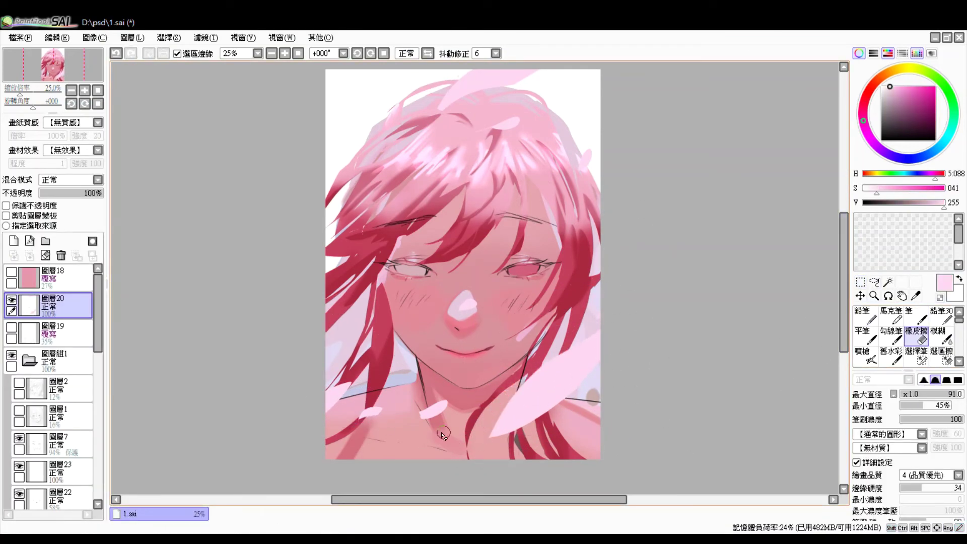
Reshape the small petals on the neck and shoulder and add a tiny pale pink petal over the right hair.
{"action": "key", "text": "m"}
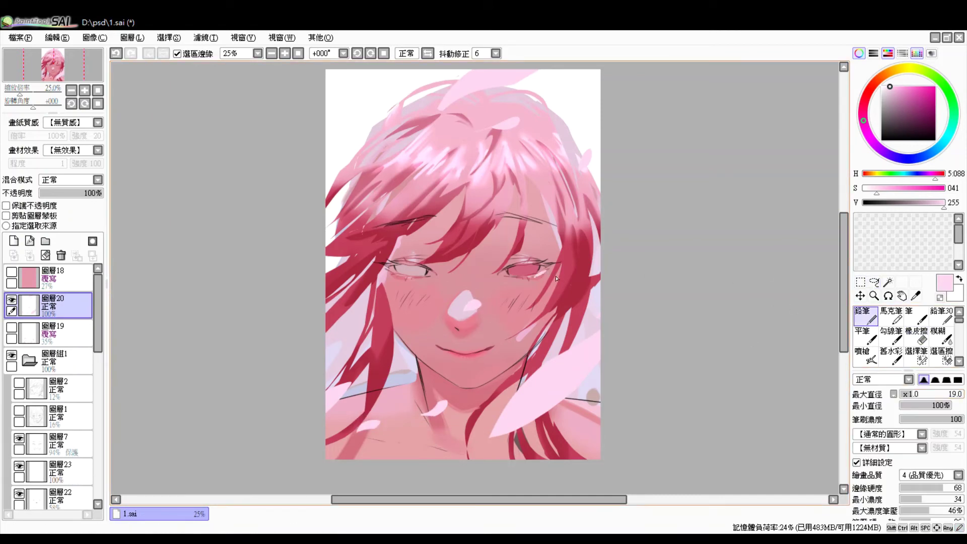
{"action": "left_click_drag", "start_coordinate": [520, 263], "coordinate": [552, 277]}
{"action": "key", "text": "ctrl+d"}
{"action": "key", "text": "n"}
{"action": "key", "text": "e"}
Repaint the back hair layers 圖層8 and 圖層5 with light lavender.
{"action": "left_click", "coordinate": [352, 266], "text": "ctrl"}
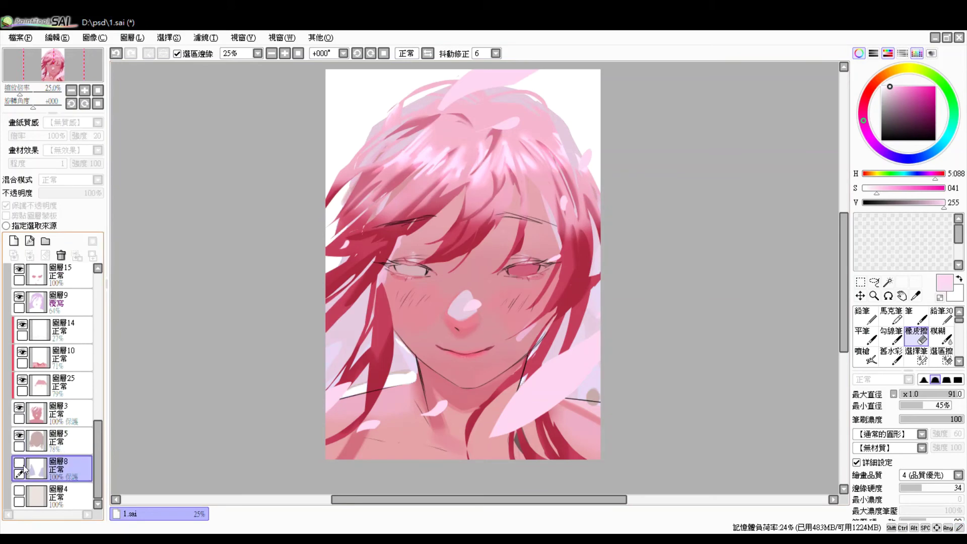
{"action": "left_click", "coordinate": [565, 282], "text": "alt"}
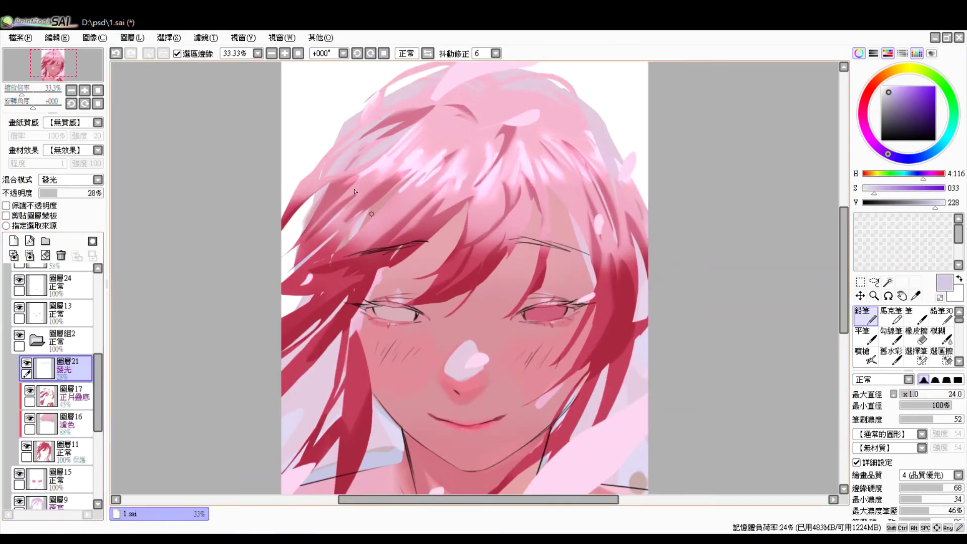
{"action": "key", "text": "ctrl+shift+n"}
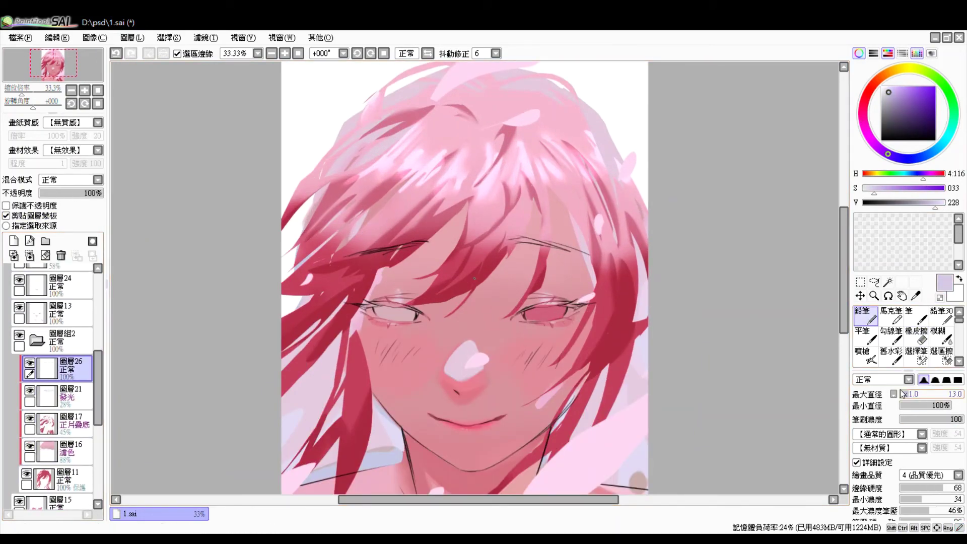
{"action": "key", "text": "ctrl+z"}
{"action": "left_click", "coordinate": [559, 164], "text": "alt"}
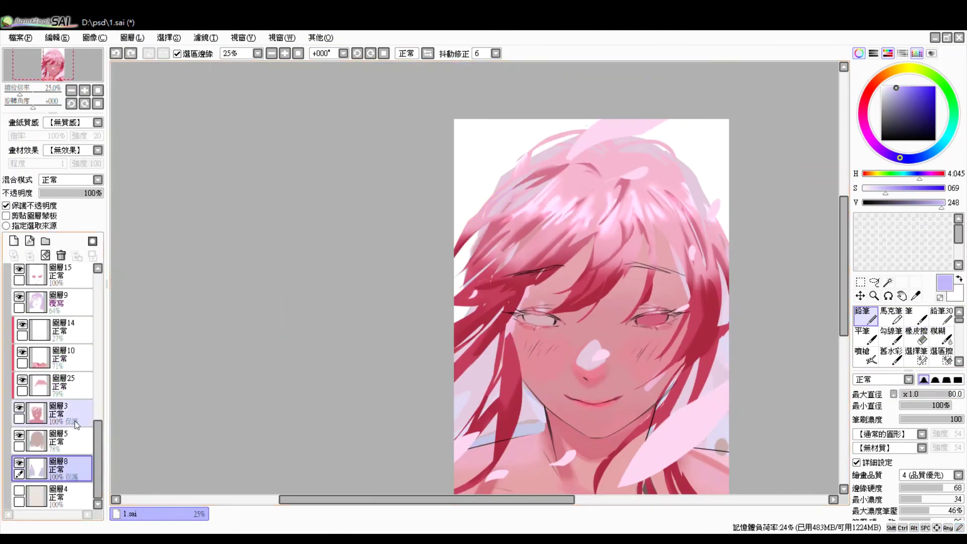
{"action": "left_click", "coordinate": [71, 439]}
{"action": "scroll", "coordinate": [630, 436], "scroll_direction": "down", "scroll_amount": 1}
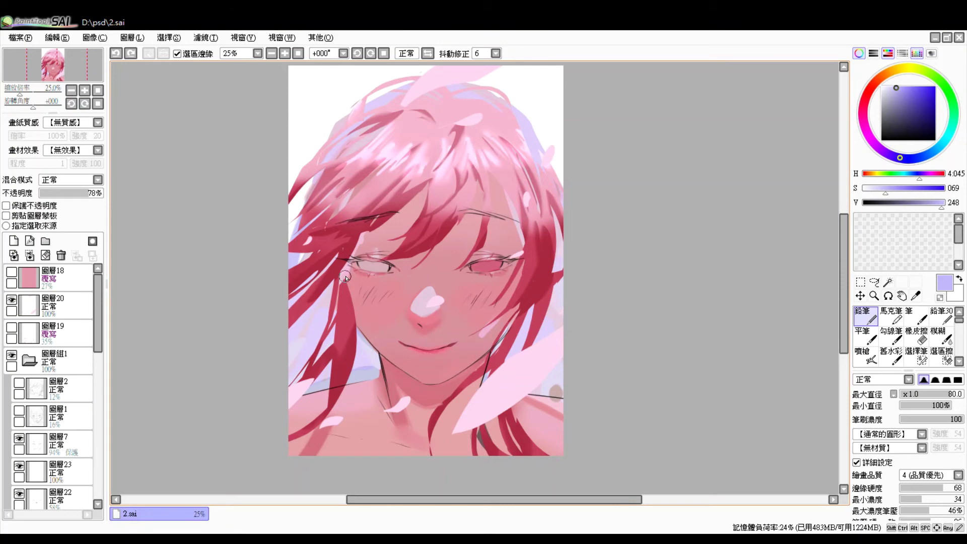
Delete the sketch layers 圖層2 and 圖層1.
{"action": "left_click", "coordinate": [55, 388]}
{"action": "left_click", "coordinate": [60, 256]}
{"action": "left_click", "coordinate": [61, 255]}
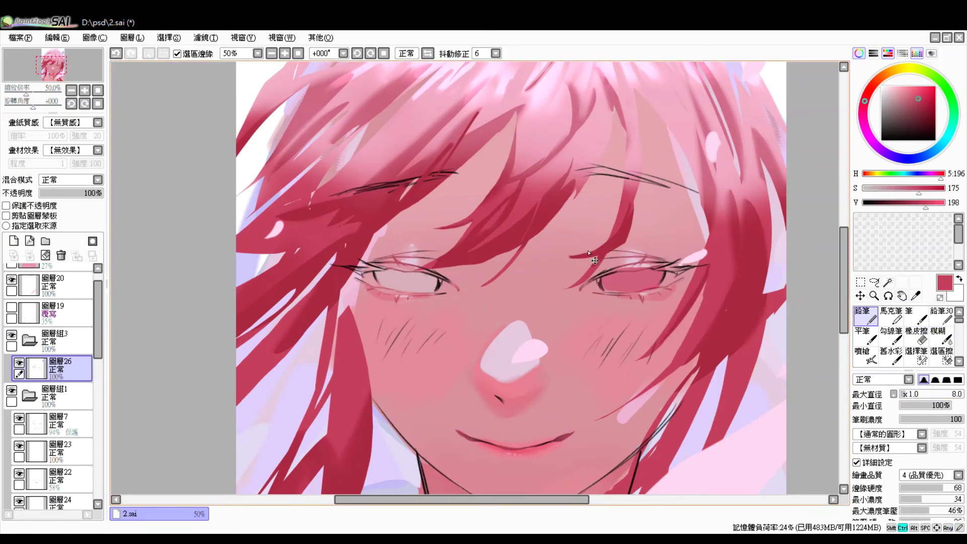
Rework the dark red fringe strand over the right brow on 圖層26 and shorten its lower end with 橡皮擦.
{"action": "scroll", "coordinate": [600, 251], "scroll_direction": "up", "scroll_amount": 2}
{"action": "left_click", "coordinate": [626, 290], "text": "alt"}
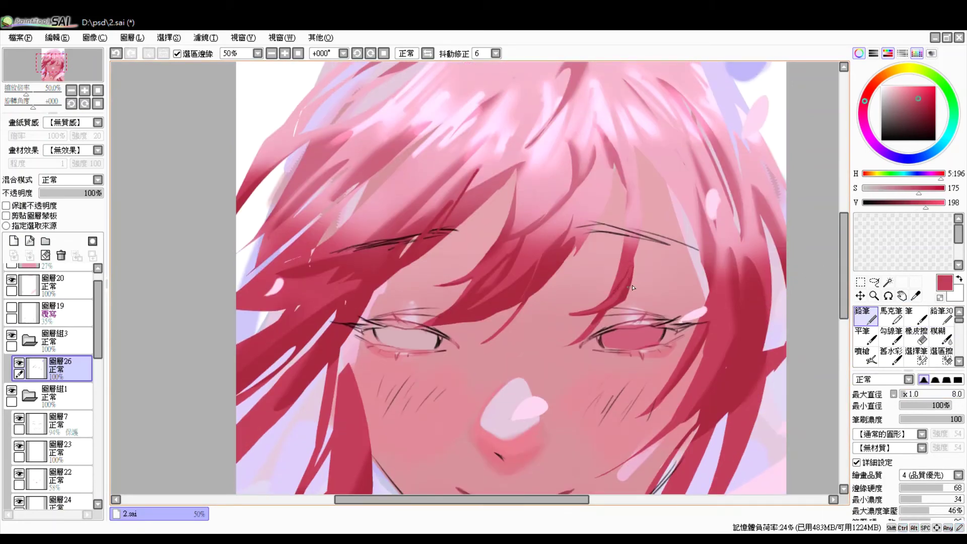
{"action": "left_click", "coordinate": [633, 287], "text": "alt"}
{"action": "scroll", "coordinate": [579, 282], "scroll_direction": "down", "scroll_amount": 1}
{"action": "key", "text": "ctrl+minus"}
{"action": "key", "text": "e"}
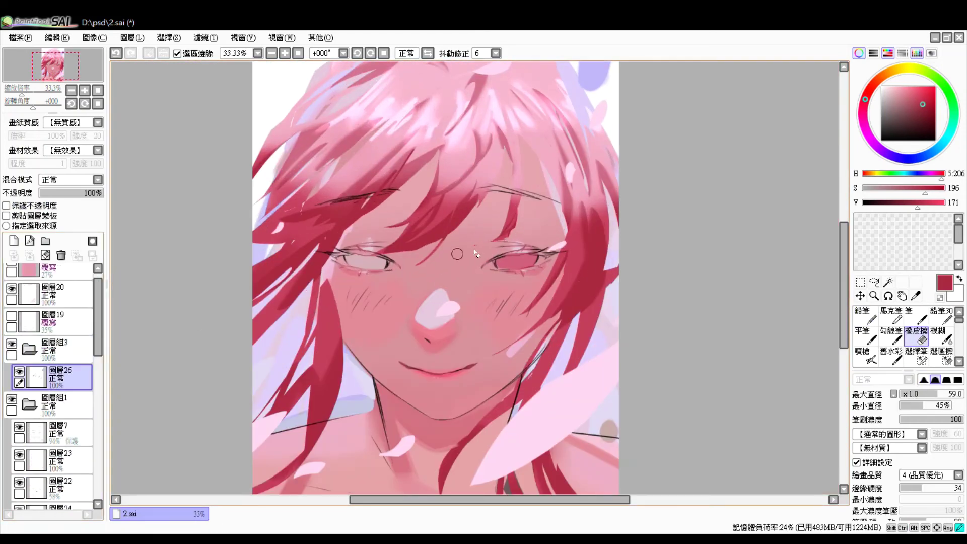
Paint extra dark red and pink strands along the left and centre fringe on 圖層26 with 鉛筆.
{"action": "left_click", "coordinate": [475, 254], "text": "alt"}
{"action": "key", "text": "ctrl+plus"}
{"action": "key", "text": "n"}
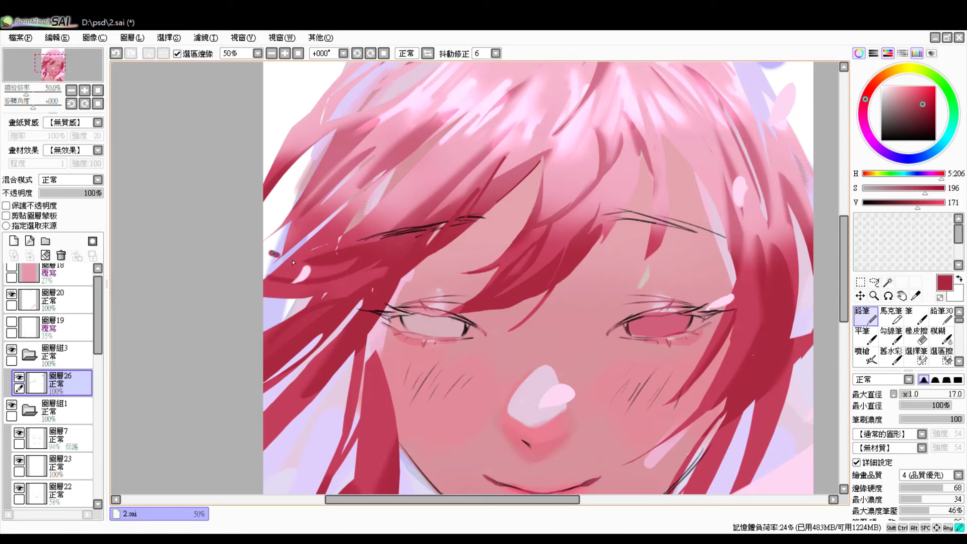
{"action": "left_click", "coordinate": [541, 238], "text": "alt"}
{"action": "key", "text": "ctrl+minus"}
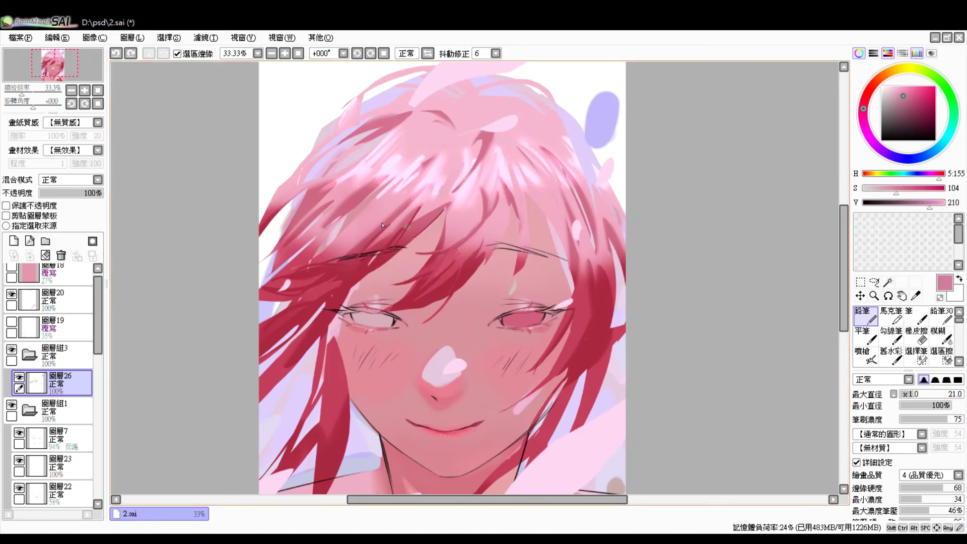
Try soft purple strokes over the left fringe on 圖層26.
{"action": "left_click", "coordinate": [502, 231], "text": "alt"}
{"action": "left_click", "coordinate": [924, 174]}
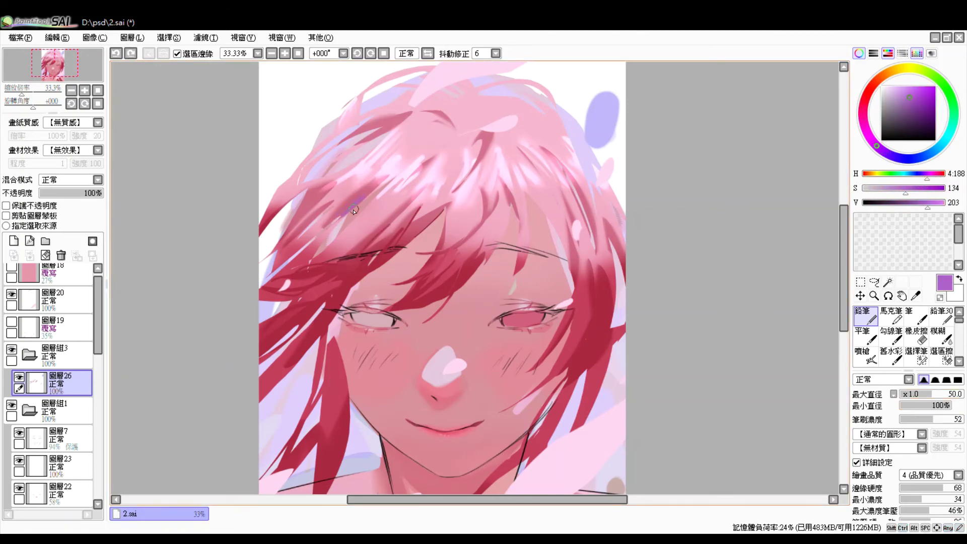
{"action": "key", "text": "ctrl+minus"}
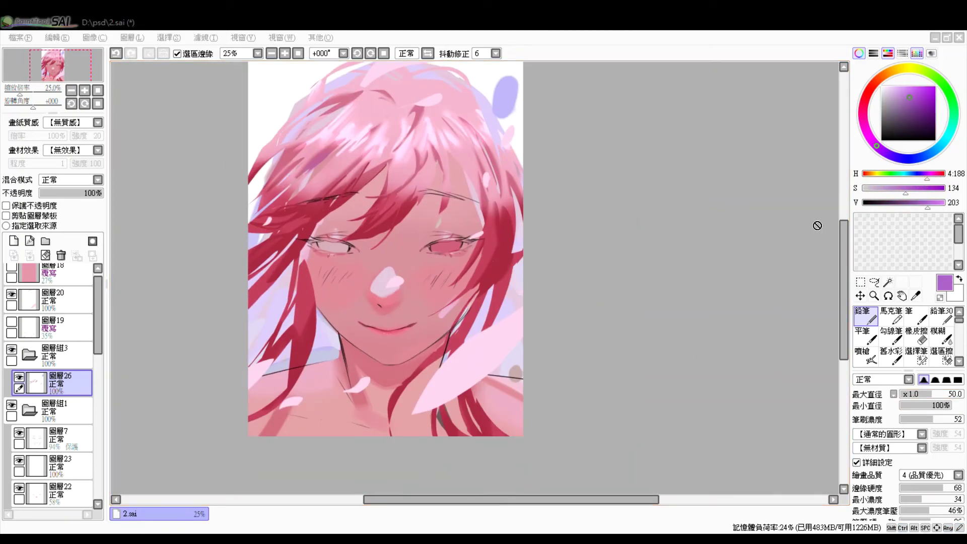
{"action": "key", "text": "ctrl+plus"}
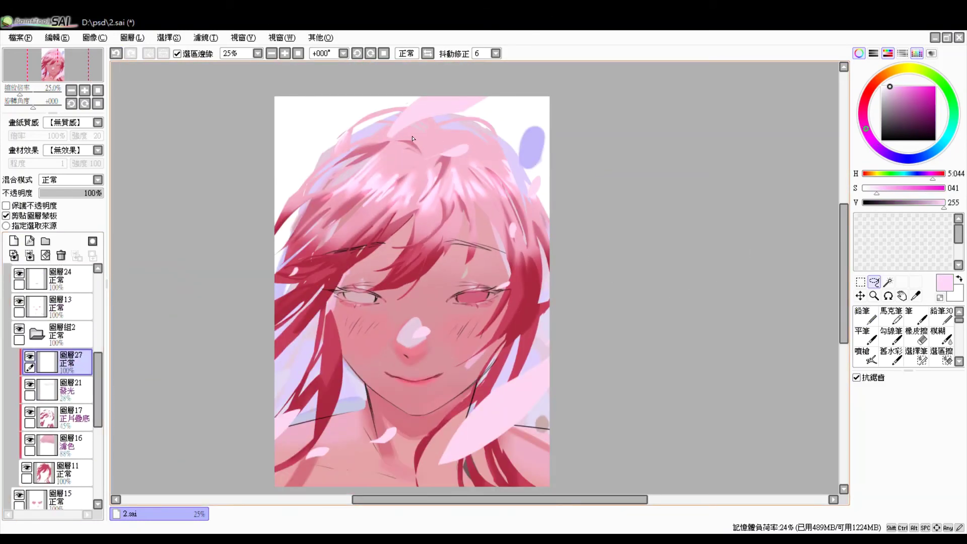
Paint pale pink highlights over the crown of the hair on the clipped layer 圖層27.
{"action": "mouse_move", "coordinate": [397, 154]}
{"action": "left_mouse_down"}
{"action": "mouse_move", "coordinate": [463, 160]}
{"action": "mouse_move", "coordinate": [418, 164]}
{"action": "left_mouse_up"}
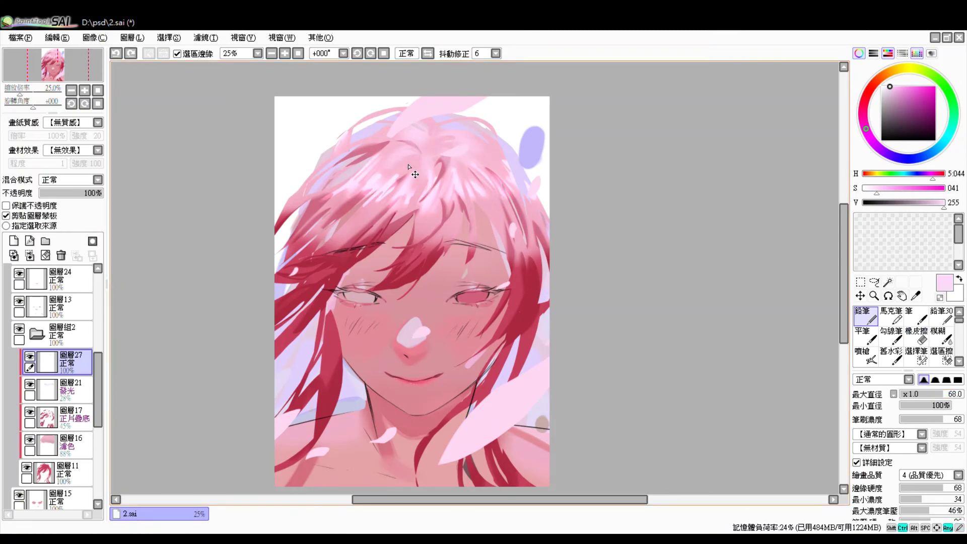
{"action": "left_click", "coordinate": [332, 375], "text": "alt"}
{"action": "left_click", "coordinate": [331, 353], "text": "ctrl+shift"}
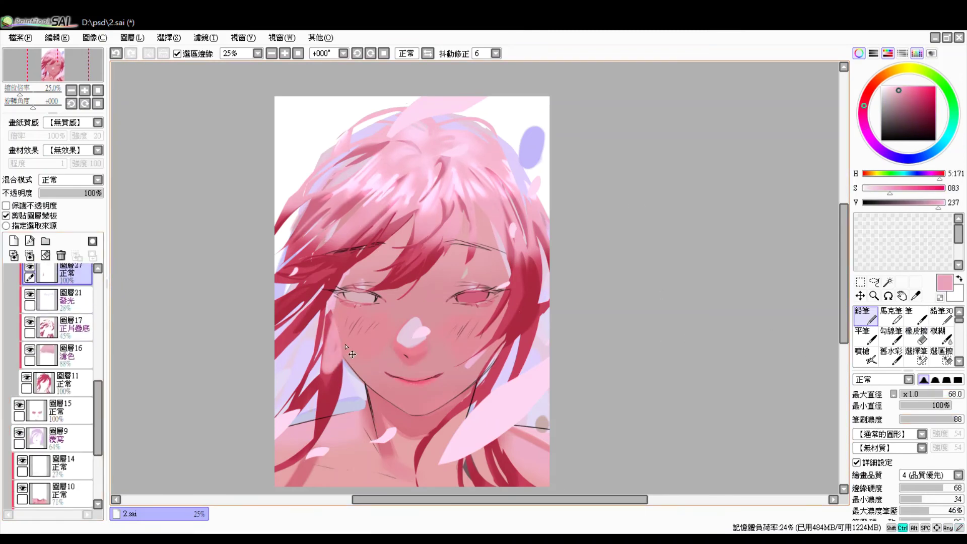
{"action": "left_click", "coordinate": [330, 353]}
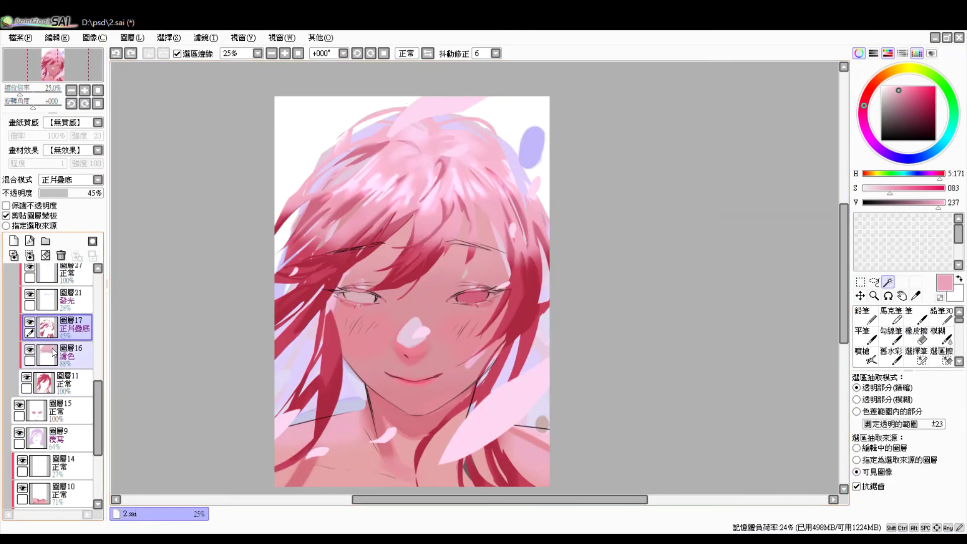
Add soft pink highlights to the hair lock beside the left cheek on the 濾色 layer 圖層16.
{"action": "key", "text": "ctrl+d"}
{"action": "left_click", "coordinate": [921, 337]}
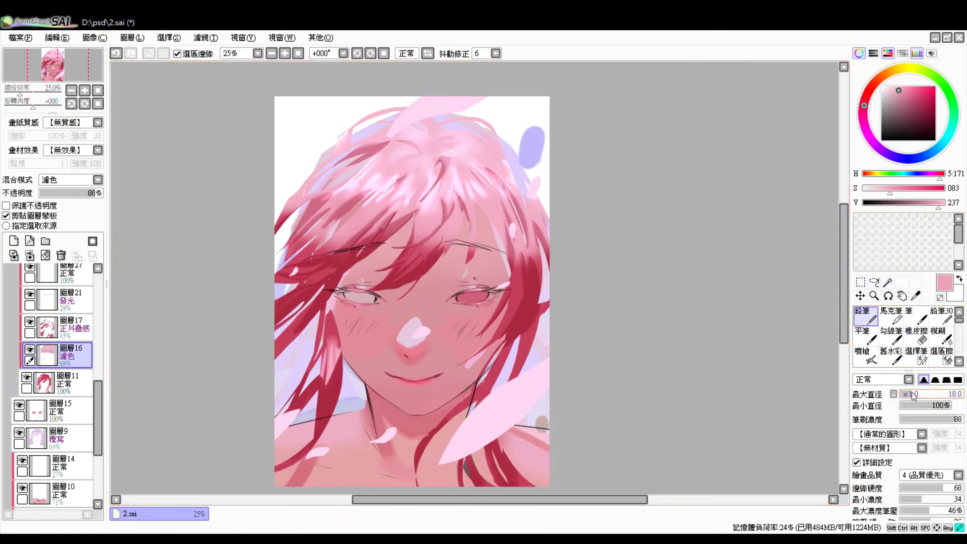
{"action": "scroll", "coordinate": [546, 428], "scroll_direction": "up", "scroll_amount": 1}
{"action": "key", "text": "ctrl+t"}
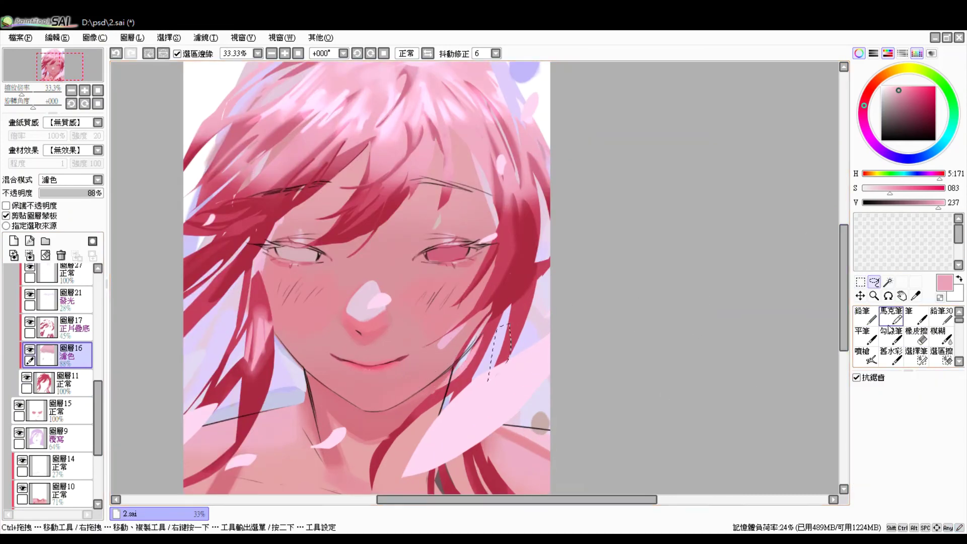
{"action": "left_click_drag", "start_coordinate": [846, 318], "coordinate": [846, 316]}
{"action": "key", "text": "Return"}
{"action": "key", "text": "n"}
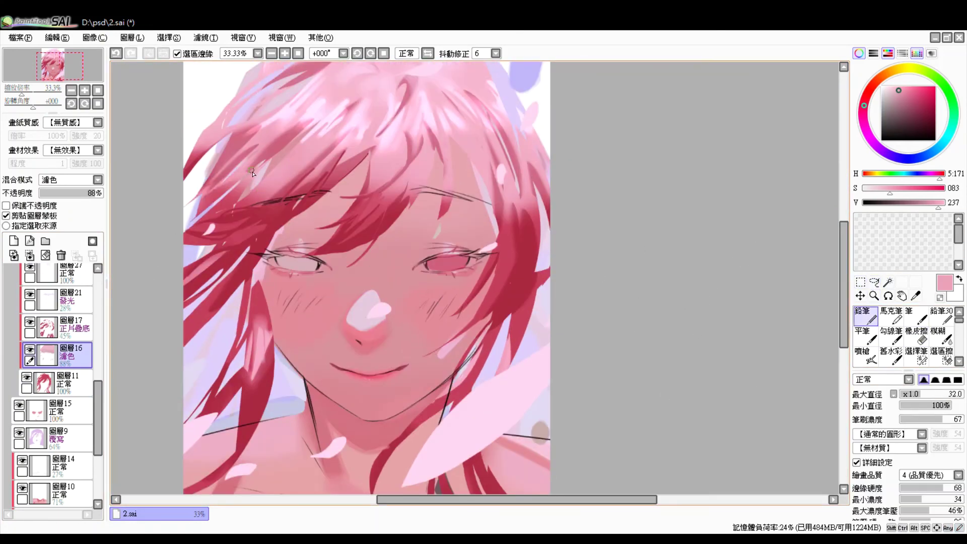
{"action": "scroll", "coordinate": [228, 253], "scroll_direction": "down", "scroll_amount": 1}
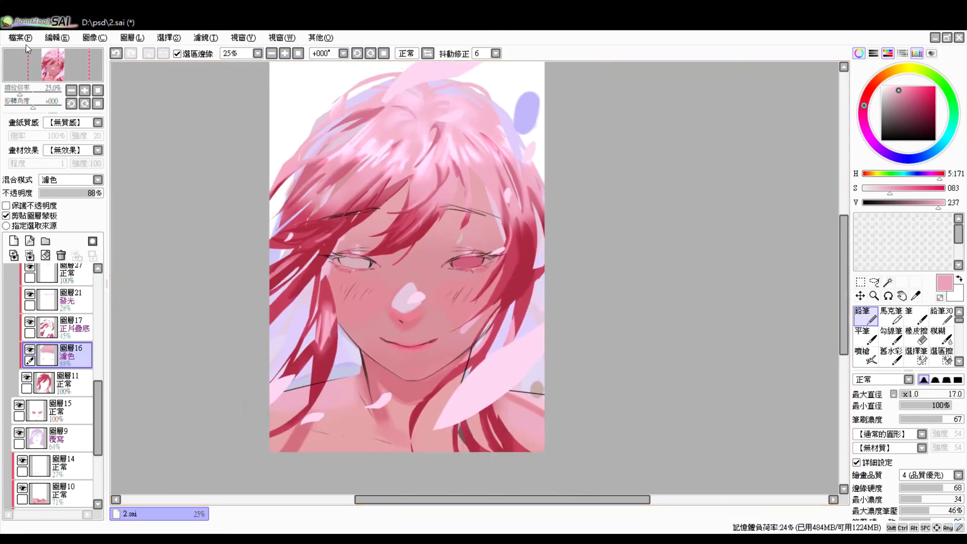
Add a pink blush across the cheeks on 圖層15 and soften it with 模糊.
{"action": "scroll", "coordinate": [454, 251], "scroll_direction": "up", "scroll_amount": 1}
{"action": "scroll", "coordinate": [55, 383], "scroll_direction": "up", "scroll_amount": 3}
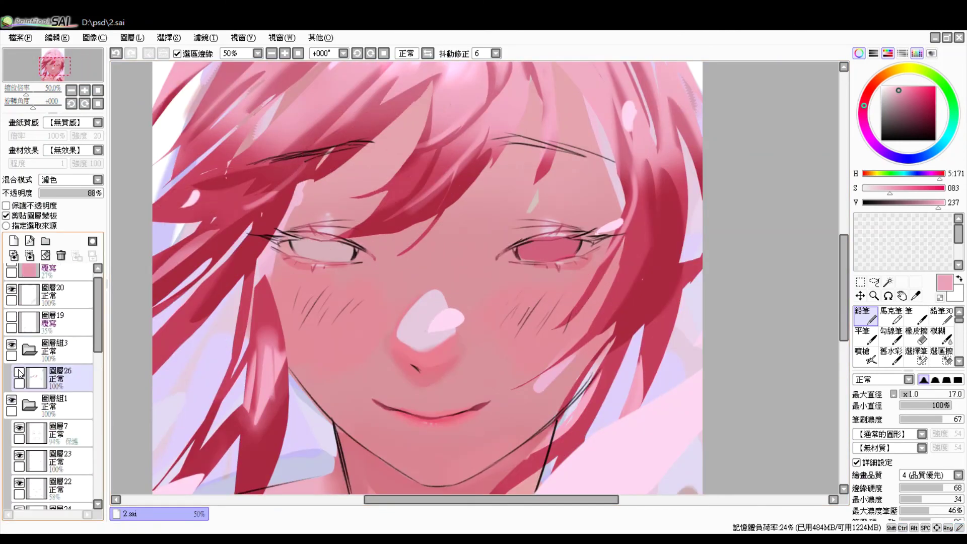
{"action": "left_click", "coordinate": [65, 383]}
{"action": "left_click", "coordinate": [491, 227], "text": "ctrl+shift"}
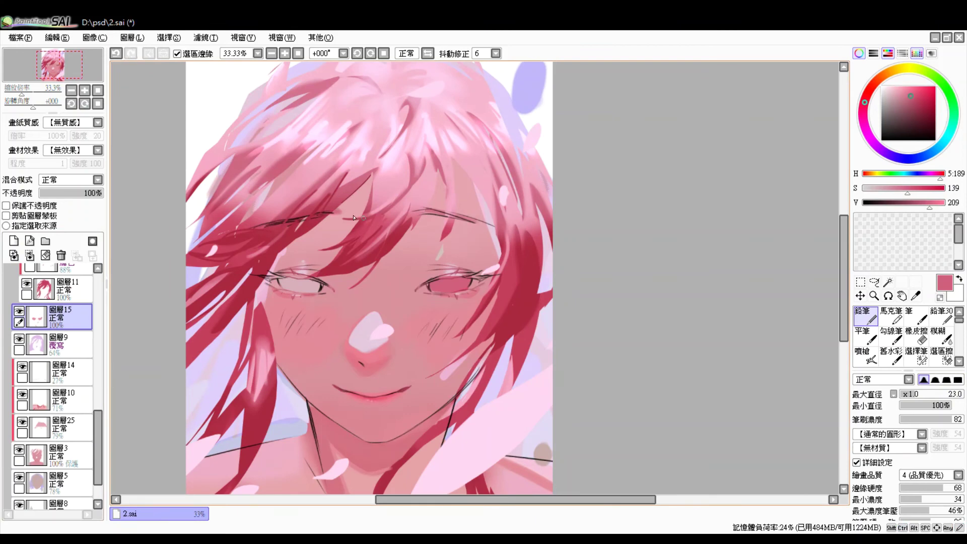
{"action": "key", "text": "l"}
{"action": "left_click_drag", "start_coordinate": [419, 253], "coordinate": [413, 254]}
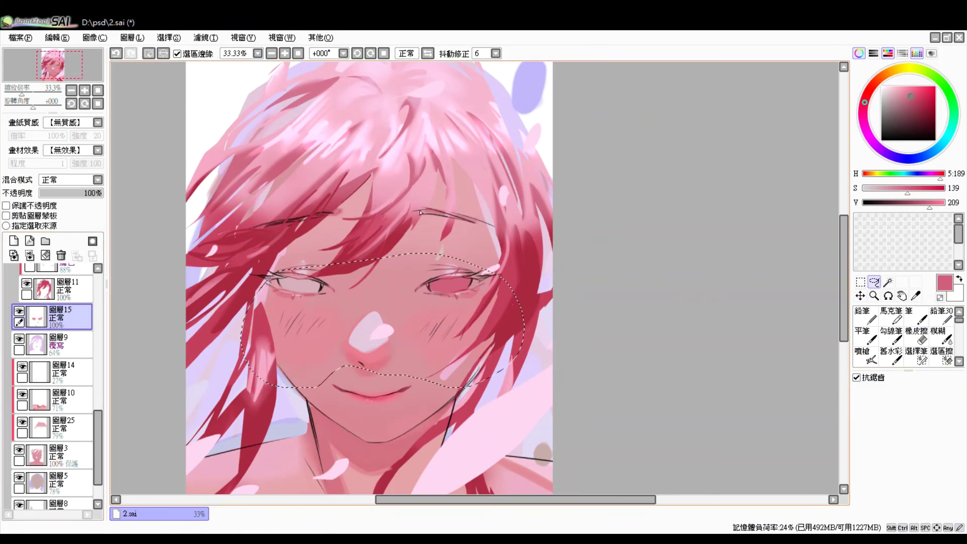
{"action": "key", "text": "ctrl+d"}
{"action": "scroll", "coordinate": [412, 296], "scroll_direction": "down", "scroll_amount": 1}
{"action": "key", "text": "b"}
{"action": "scroll", "coordinate": [393, 292], "scroll_direction": "up", "scroll_amount": 2}
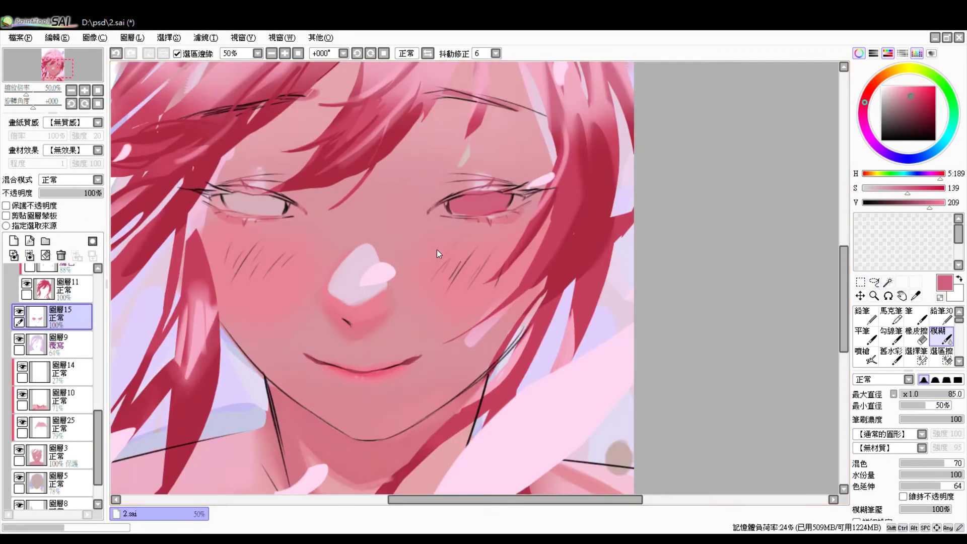
Paint light lavender over the face, neck and left shoulder on the 覆寫 layer 圖層9 and blend it with 模糊.
{"action": "left_click", "coordinate": [436, 250], "text": "ctrl+shift"}
{"action": "left_click", "coordinate": [442, 225], "text": "alt"}
{"action": "key", "text": "n"}
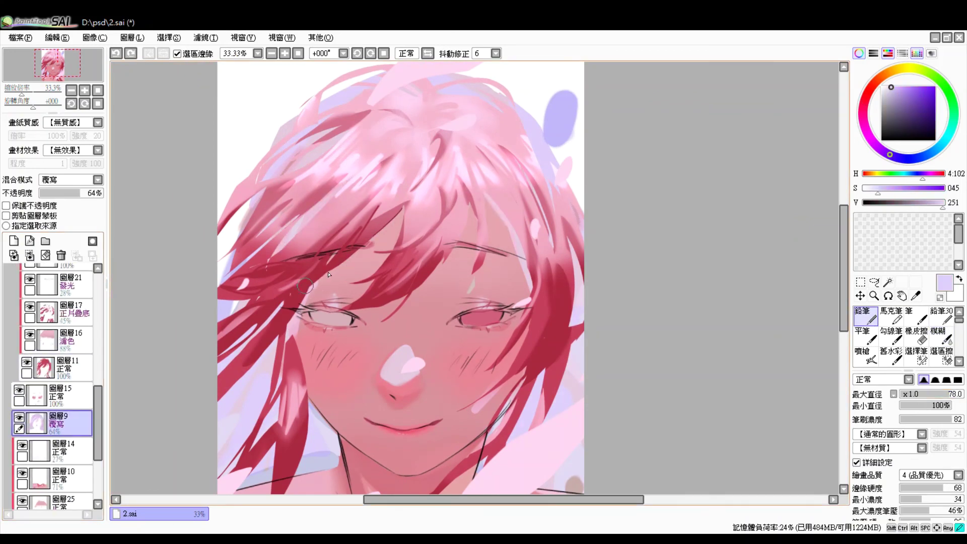
{"action": "left_click_drag", "start_coordinate": [317, 285], "coordinate": [317, 286]}
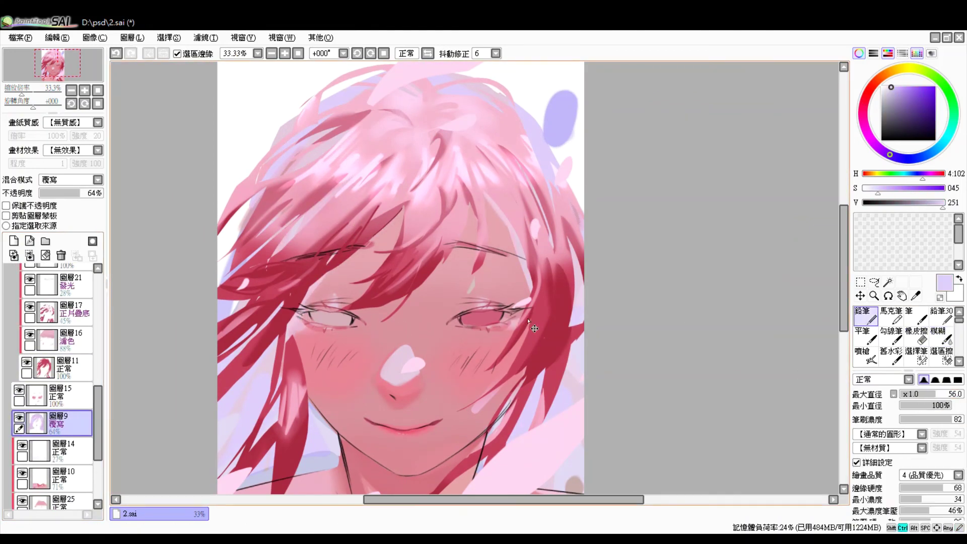
{"action": "left_click_drag", "start_coordinate": [654, 312], "coordinate": [607, 309]}
{"action": "scroll", "coordinate": [322, 264], "scroll_direction": "down", "scroll_amount": 2}
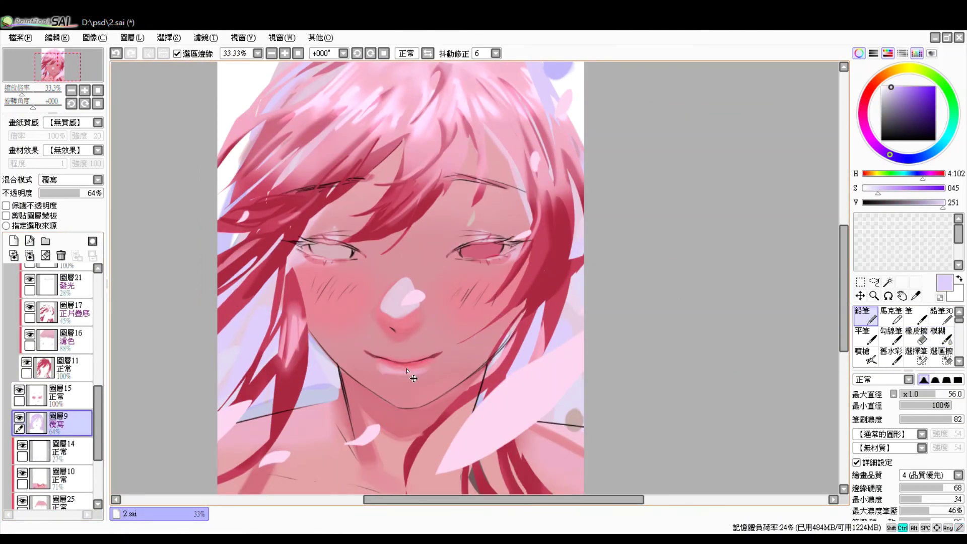
{"action": "scroll", "coordinate": [342, 426], "scroll_direction": "up", "scroll_amount": 1}
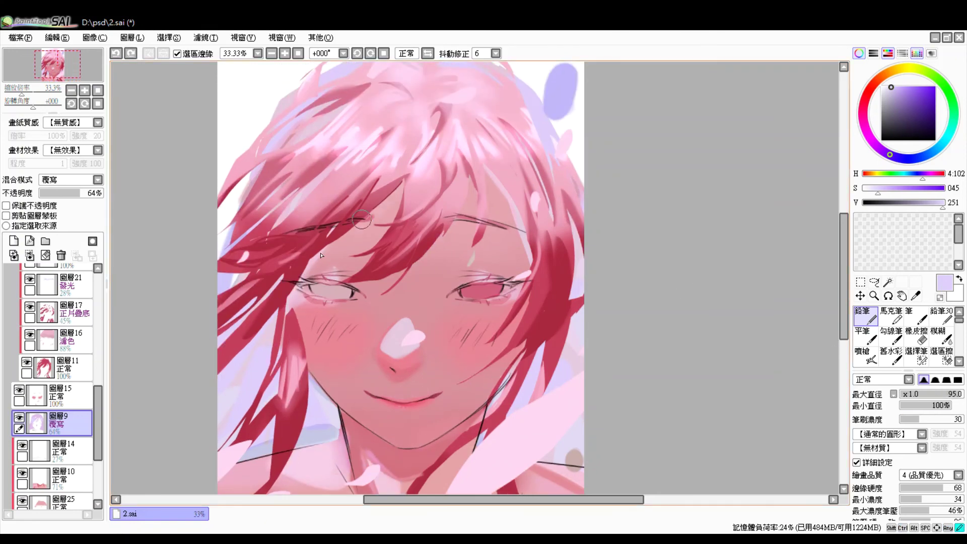
{"action": "key", "text": "b"}
{"action": "left_click", "coordinate": [450, 248], "text": "ctrl+shift"}
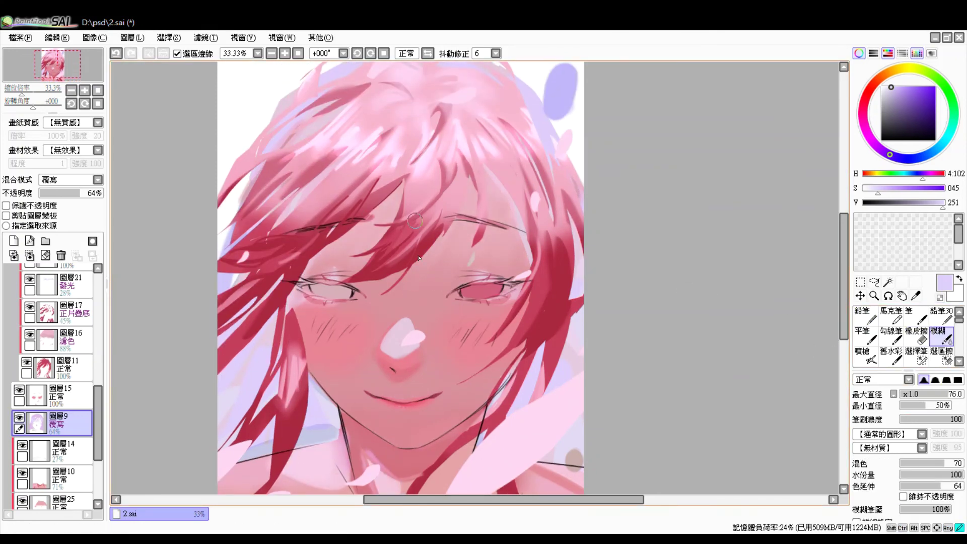
Shift the hair's 濾色 layer 圖層16 toward purple and set its opacity to 63%.
{"action": "key", "text": "ctrl+minus"}
{"action": "left_click", "coordinate": [217, 41]}
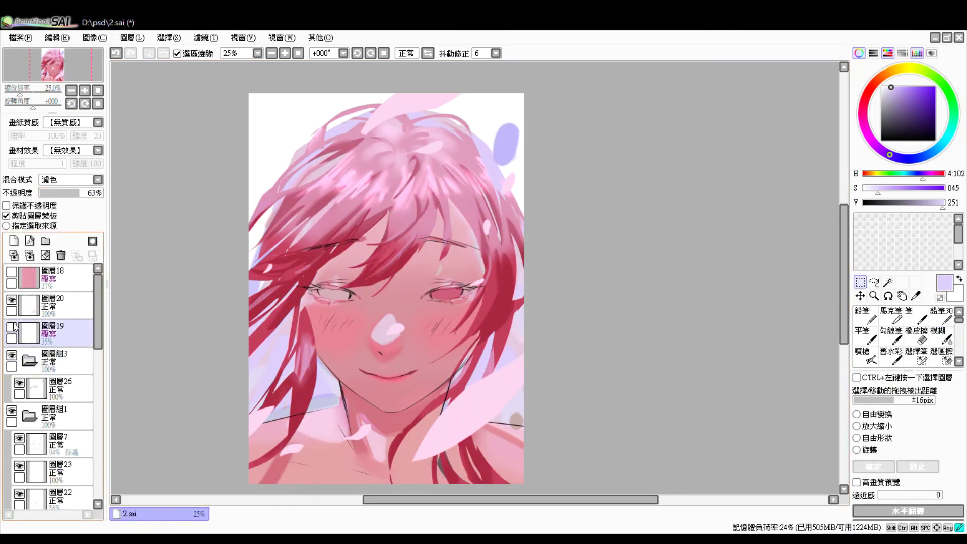
Tint the eyebrow lines on 圖層7 dark red while protecting the layer's opacity.
{"action": "left_click", "coordinate": [338, 256], "text": "ctrl+shift"}
{"action": "key", "text": "n"}
{"action": "left_click", "coordinate": [409, 379], "text": "alt"}
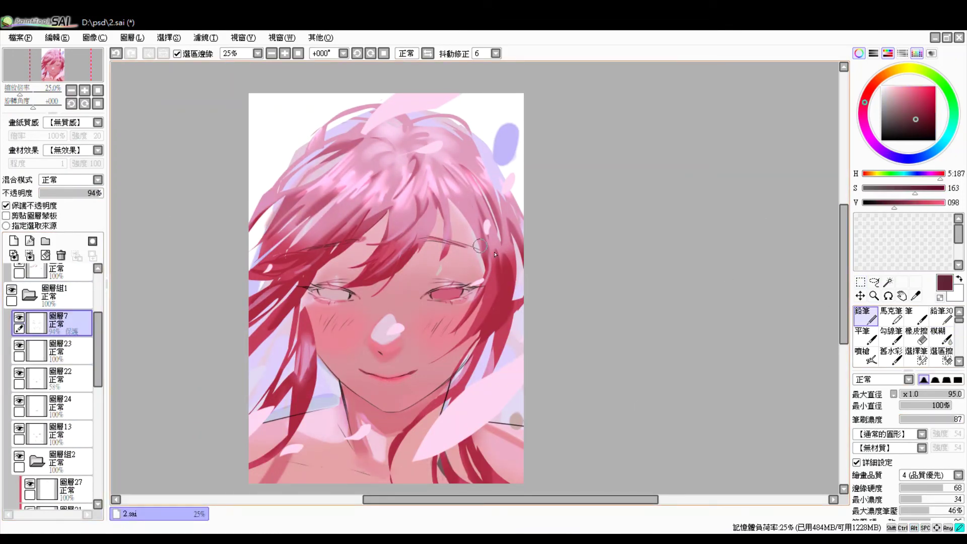
{"action": "left_click", "coordinate": [496, 255], "text": "alt"}
{"action": "scroll", "coordinate": [367, 362], "scroll_direction": "up", "scroll_amount": 1}
Protect the opacity of 圖層13 and paint a pinkish red base into the eyes.
{"action": "left_click", "coordinate": [368, 363], "text": "ctrl+shift"}
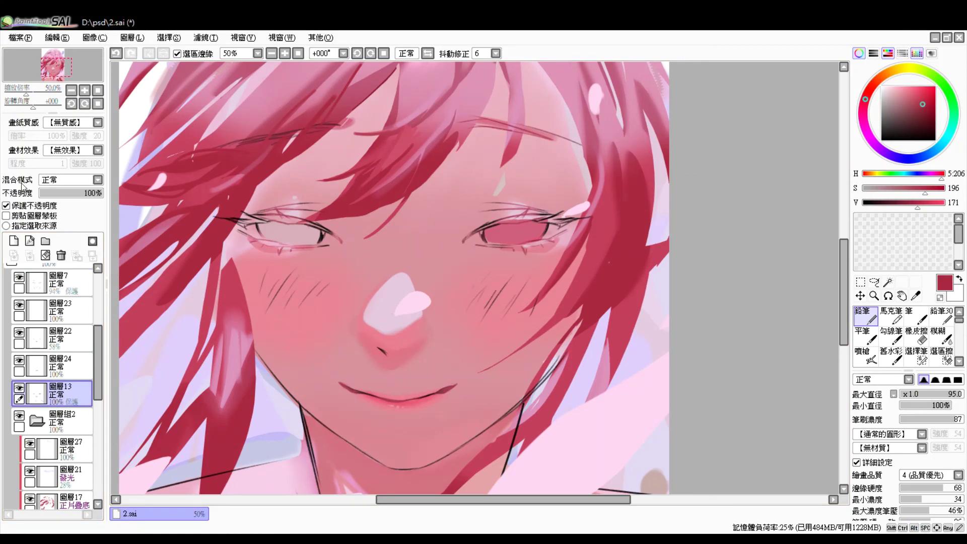
{"action": "left_click", "coordinate": [510, 246], "text": "alt"}
{"action": "left_click_drag", "start_coordinate": [509, 245], "coordinate": [519, 235]}
{"action": "left_click_drag", "start_coordinate": [262, 229], "coordinate": [317, 235]}
{"action": "left_click_drag", "start_coordinate": [542, 242], "coordinate": [573, 246]}
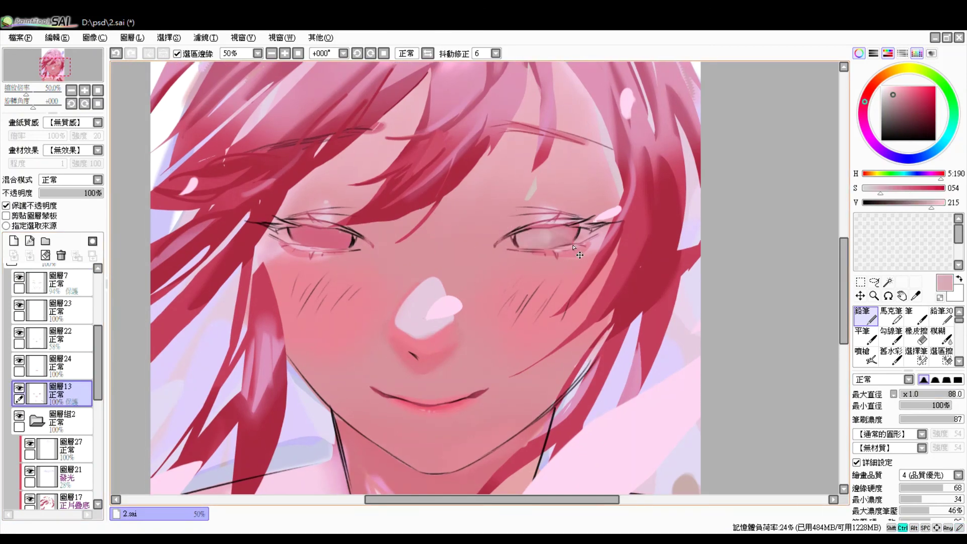
{"action": "scroll", "coordinate": [504, 229], "scroll_direction": "down", "scroll_amount": 1}
{"action": "left_click", "coordinate": [348, 223], "text": "alt"}
{"action": "key", "text": "ctrl+z"}
{"action": "left_click", "coordinate": [606, 269], "text": "alt"}
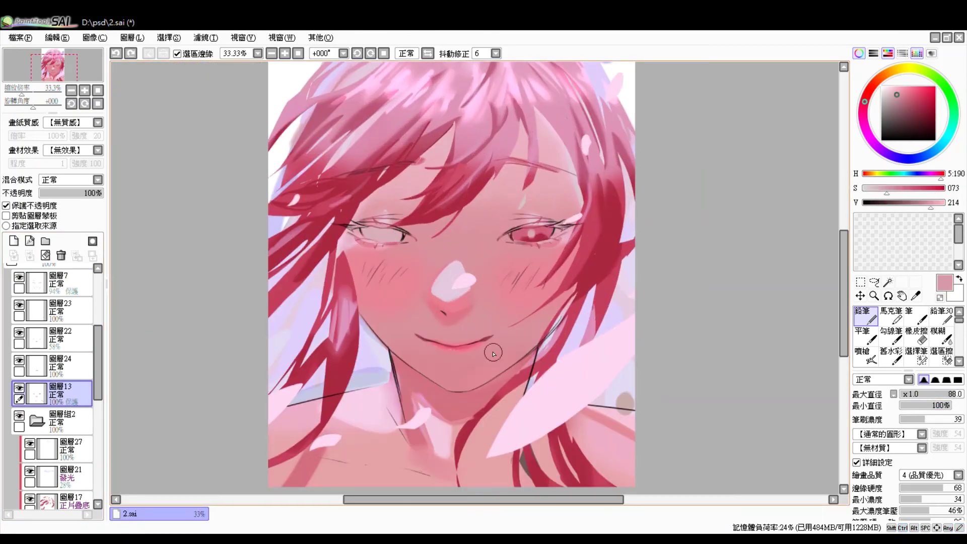
Deepen the right eye with saturated red and a bright pink glow, and tint the left eye lavender on 圖層13.
{"action": "key", "text": "ctrl+y"}
{"action": "left_click", "coordinate": [523, 234], "text": "alt"}
{"action": "scroll", "coordinate": [503, 237], "scroll_direction": "up", "scroll_amount": 2}
{"action": "left_click", "coordinate": [441, 248], "text": "alt"}
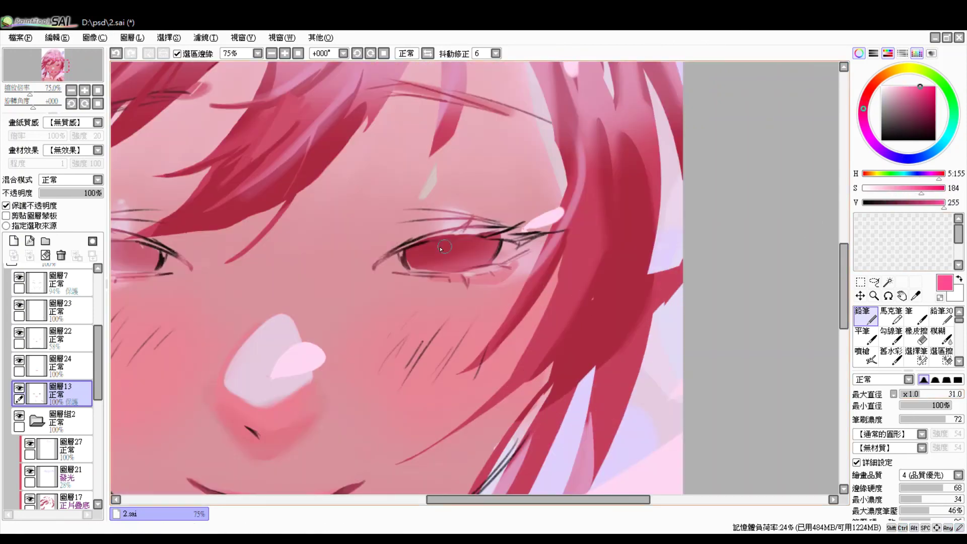
{"action": "scroll", "coordinate": [442, 249], "scroll_direction": "down", "scroll_amount": 1}
{"action": "left_click", "coordinate": [504, 244], "text": "alt"}
Add soft white highlights to both eyes on 圖層20 and shift the left eye's colour on 圖層13 to pink.
{"action": "left_click", "coordinate": [296, 329], "text": "ctrl"}
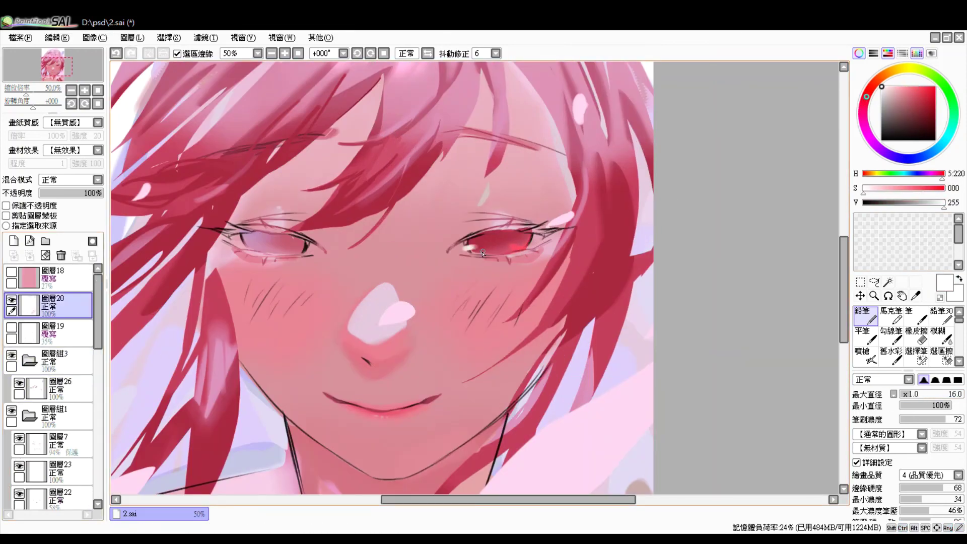
{"action": "scroll", "coordinate": [296, 249], "scroll_direction": "down", "scroll_amount": 1}
{"action": "scroll", "coordinate": [296, 249], "scroll_direction": "up", "scroll_amount": 1}
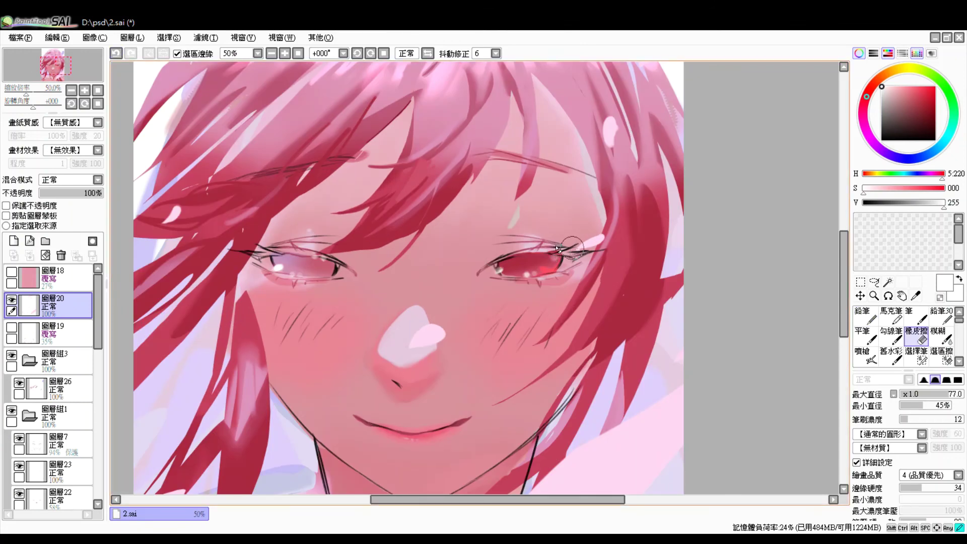
{"action": "key", "text": "e"}
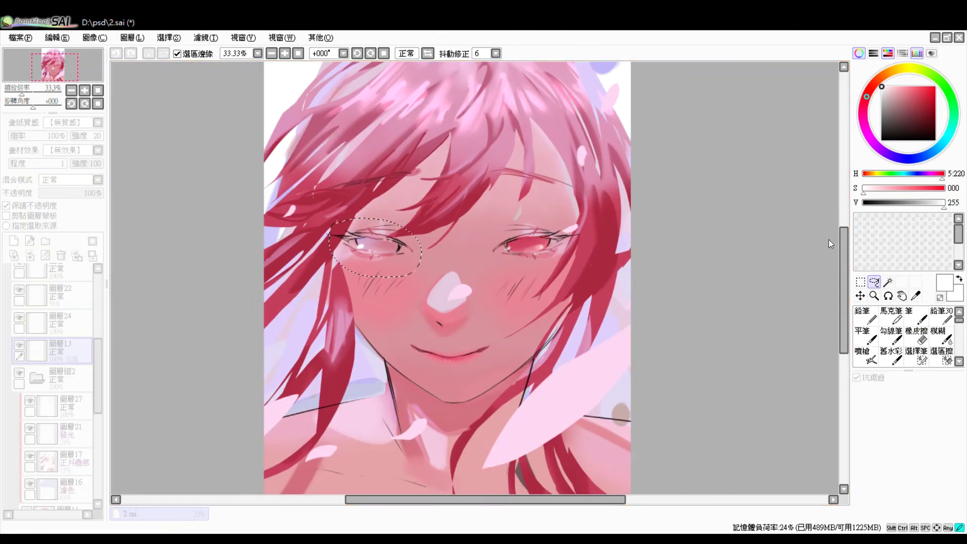
{"action": "mouse_move", "coordinate": [494, 214]}
{"action": "left_mouse_down"}
{"action": "mouse_move", "coordinate": [580, 229]}
{"action": "mouse_move", "coordinate": [495, 215]}
{"action": "left_mouse_up"}
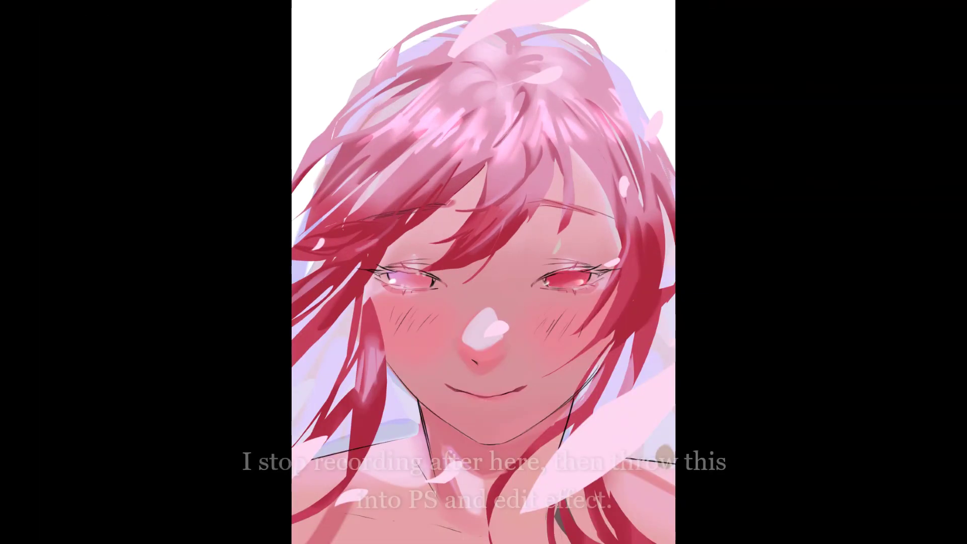